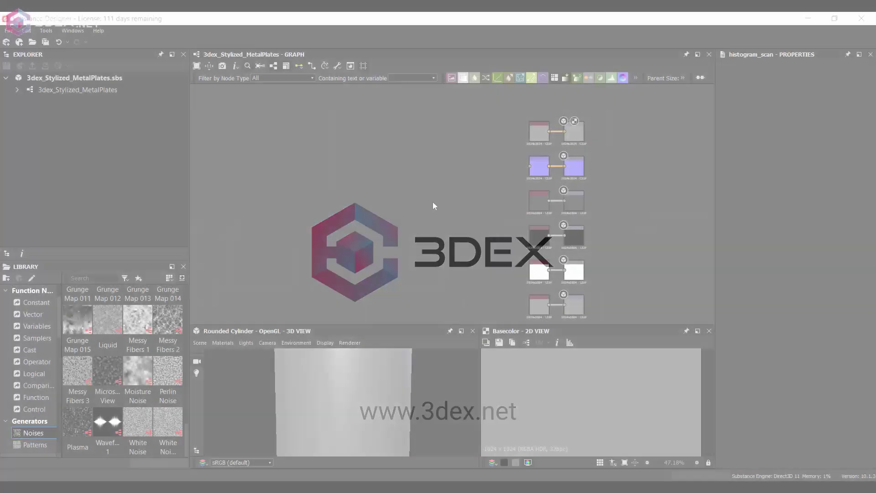
Step: Add a Tile Sampler node making vertical stripes, with Y Amount 1, X size 0.41 and Scale 1.78
{"action": "key", "text": "space"}
{"action": "type", "text": "tile sampler"}
{"action": "key", "text": "Return"}
{"action": "scroll", "coordinate": [649, 404], "scroll_direction": "down", "scroll_amount": 2}
{"action": "mouse_move", "coordinate": [751, 436]}
{"action": "left_mouse_down"}
{"action": "mouse_move", "coordinate": [727, 436]}
{"action": "mouse_move", "coordinate": [752, 445]}
{"action": "left_mouse_up"}
{"action": "key", "text": "f"}
{"action": "scroll", "coordinate": [805, 407], "scroll_direction": "down", "scroll_amount": 9}
{"action": "left_click_drag", "start_coordinate": [834, 390], "coordinate": [778, 382]}
{"action": "scroll", "coordinate": [626, 397], "scroll_direction": "up", "scroll_amount": 5}
{"action": "scroll", "coordinate": [626, 397], "scroll_direction": "down", "scroll_amount": 7}
{"action": "key", "text": "f"}
{"action": "scroll", "coordinate": [407, 189], "scroll_direction": "up", "scroll_amount": 3}
Step: Add Bevel and Non Uniform Blur Grayscale nodes, and feed the Tile Sampler output into both blur inputs
{"action": "key", "text": "space"}
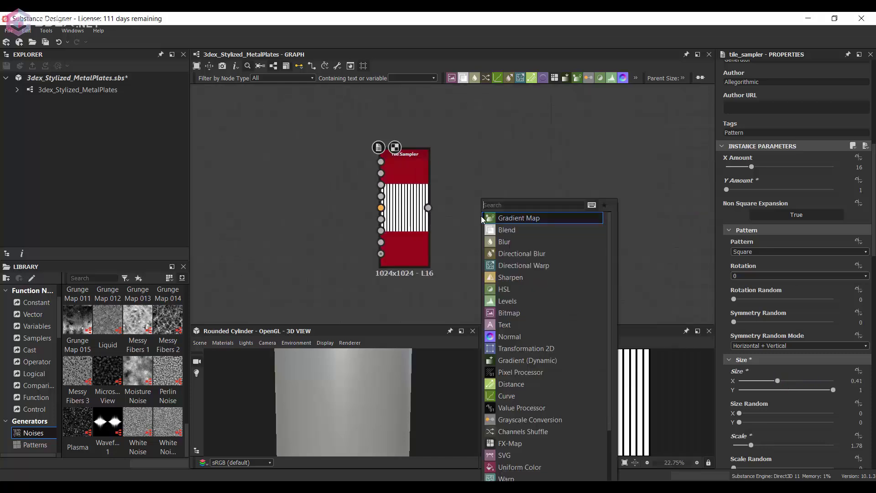
{"action": "type", "text": "blur hq"}
{"action": "key", "text": "Return"}
{"action": "key", "text": "space"}
{"action": "type", "text": "blur"}
{"action": "left_click", "coordinate": [508, 267]}
{"action": "scroll", "coordinate": [450, 221], "scroll_direction": "up", "scroll_amount": 2}
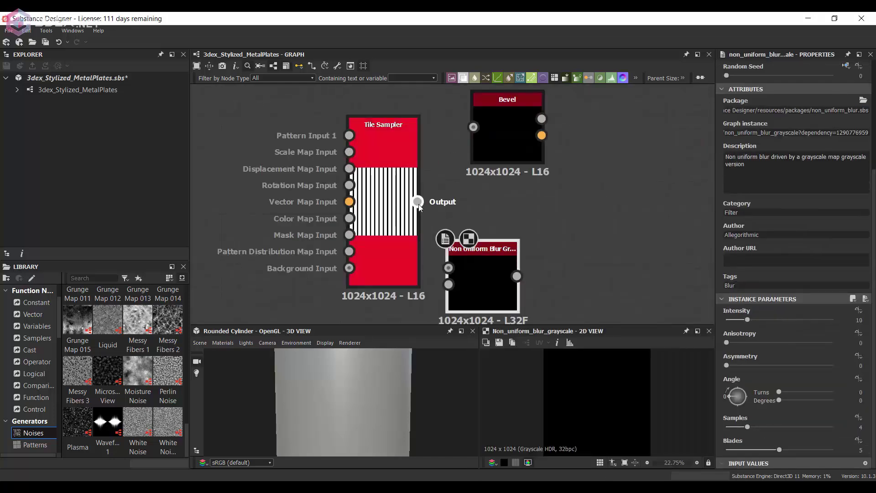
{"action": "left_click_drag", "start_coordinate": [418, 201], "coordinate": [473, 249]}
Step: Remove the Bevel node and connect a Histogram Range node after the blur with its Range at 0.34
{"action": "scroll", "coordinate": [639, 378], "scroll_direction": "up", "scroll_amount": 5}
{"action": "left_click", "coordinate": [395, 219]}
{"action": "scroll", "coordinate": [793, 380], "scroll_direction": "down", "scroll_amount": 8}
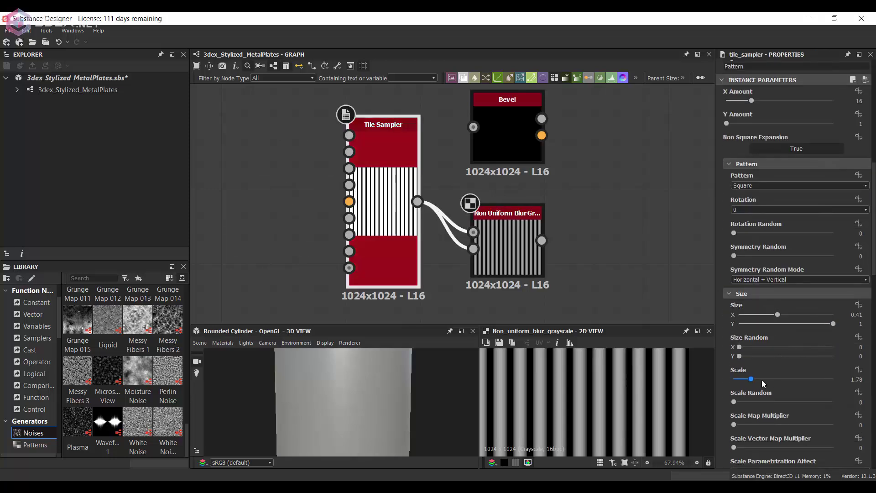
{"action": "scroll", "coordinate": [629, 388], "scroll_direction": "down", "scroll_amount": 3}
{"action": "scroll", "coordinate": [491, 128], "scroll_direction": "down", "scroll_amount": 1}
{"action": "middle_click_drag", "start_coordinate": [492, 128], "coordinate": [523, 171]}
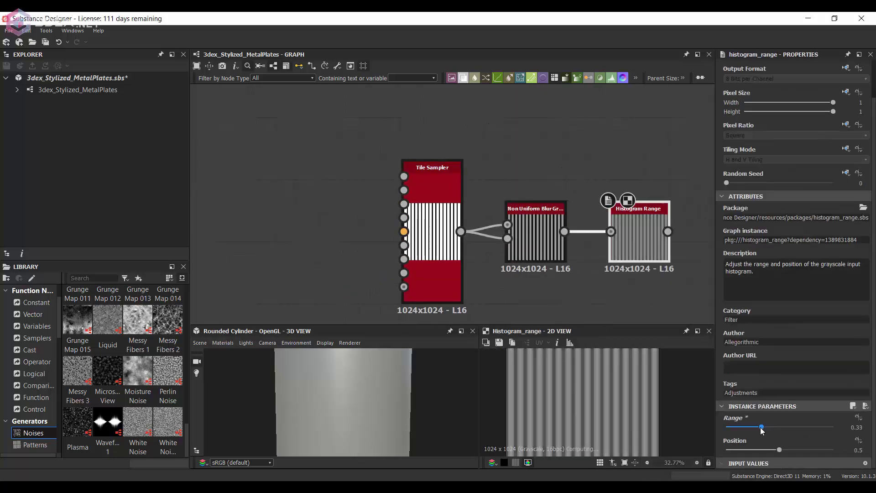
{"action": "scroll", "coordinate": [653, 237], "scroll_direction": "down", "scroll_amount": 3}
Step: Add a Splatter node and feed the Histogram Range output into it
{"action": "middle_click_drag", "start_coordinate": [685, 229], "coordinate": [498, 194]}
{"action": "scroll", "coordinate": [486, 194], "scroll_direction": "up", "scroll_amount": 1}
{"action": "left_click", "coordinate": [452, 216]}
{"action": "key", "text": "space"}
{"action": "type", "text": "splat"}
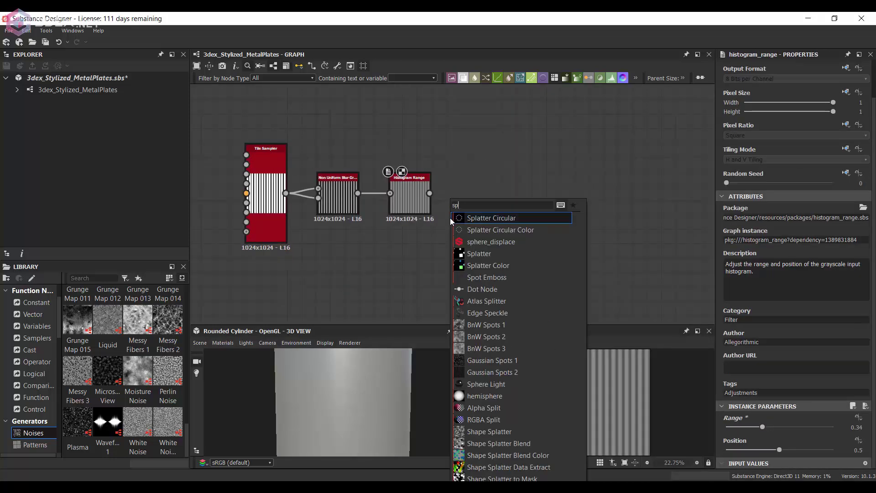
{"action": "key", "text": "Return"}
{"action": "scroll", "coordinate": [437, 200], "scroll_direction": "up", "scroll_amount": 2}
{"action": "left_click_drag", "start_coordinate": [427, 191], "coordinate": [475, 274]}
{"action": "left_click_drag", "start_coordinate": [510, 300], "coordinate": [530, 319]}
{"action": "middle_click_drag", "start_coordinate": [530, 315], "coordinate": [512, 272]}
Step: Try the Splatter with Grid Number 1, pattern width 246.81 and height 114.89, and vary its luminance, rotation and pattern size
{"action": "scroll", "coordinate": [748, 365], "scroll_direction": "down", "scroll_amount": 3}
{"action": "left_click_drag", "start_coordinate": [738, 368], "coordinate": [753, 348]}
{"action": "left_click", "coordinate": [754, 346]}
{"action": "scroll", "coordinate": [773, 413], "scroll_direction": "down", "scroll_amount": 5}
{"action": "scroll", "coordinate": [741, 415], "scroll_direction": "down", "scroll_amount": 7}
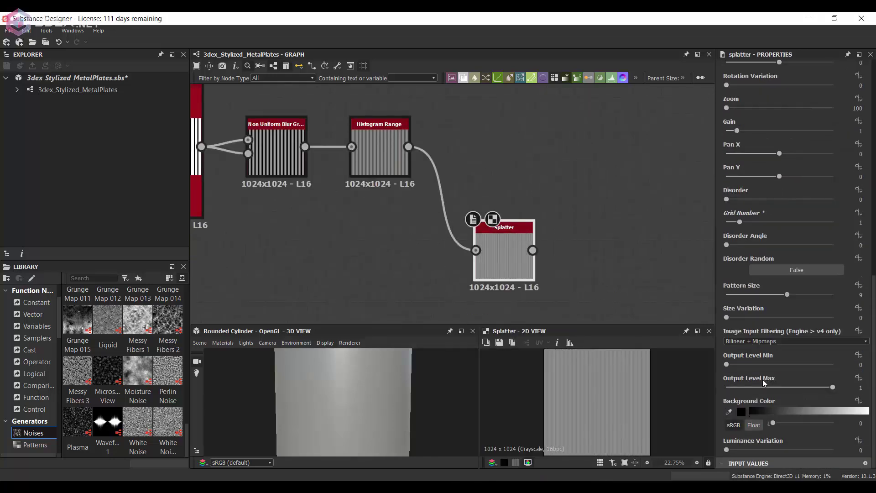
{"action": "left_click", "coordinate": [811, 448]}
{"action": "scroll", "coordinate": [766, 224], "scroll_direction": "up", "scroll_amount": 6}
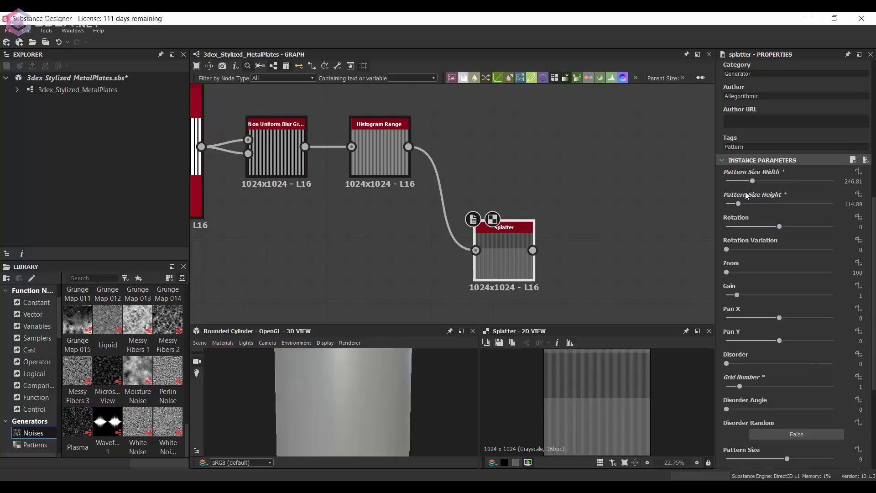
{"action": "left_click_drag", "start_coordinate": [779, 227], "coordinate": [780, 227]}
{"action": "left_click_drag", "start_coordinate": [753, 181], "coordinate": [758, 204]}
{"action": "scroll", "coordinate": [619, 192], "scroll_direction": "down", "scroll_amount": 2}
Step: Replace the Splatter with a Tile Sampler, connecting the Histogram Range output to its Pattern Input 1
{"action": "key", "text": "Delete"}
{"action": "key", "text": "space"}
{"action": "type", "text": "tile s"}
{"action": "key", "text": "Return"}
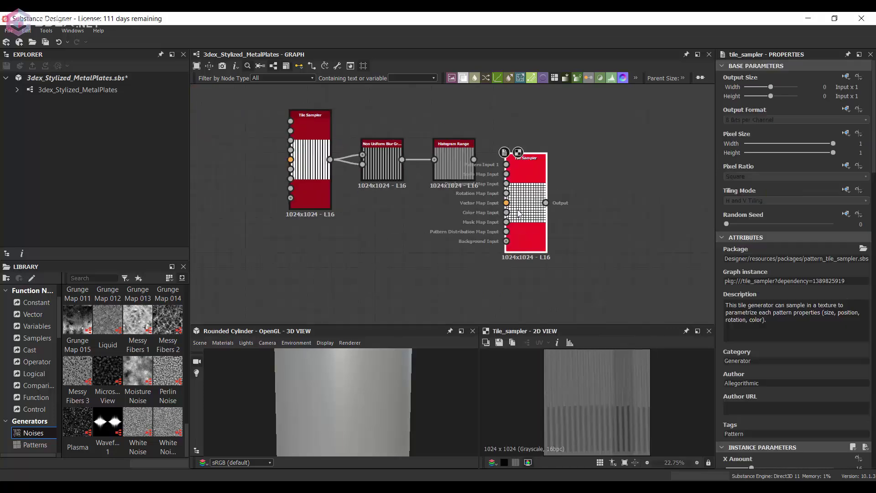
{"action": "scroll", "coordinate": [462, 182], "scroll_direction": "up", "scroll_amount": 3}
{"action": "left_click_drag", "start_coordinate": [483, 149], "coordinate": [539, 156]}
Step: Set the new Tile Sampler's pattern to Pattern Input, with X Amount 4 and Y Amount 2
{"action": "scroll", "coordinate": [762, 360], "scroll_direction": "down", "scroll_amount": 6}
{"action": "left_click", "coordinate": [760, 389]}
{"action": "left_click", "coordinate": [758, 397]}
{"action": "left_click_drag", "start_coordinate": [751, 304], "coordinate": [733, 304]}
{"action": "scroll", "coordinate": [593, 386], "scroll_direction": "up", "scroll_amount": 2}
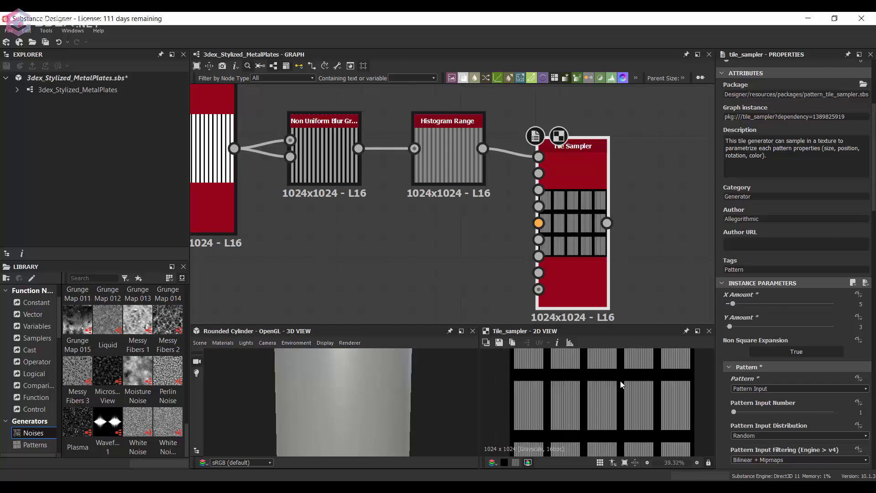
{"action": "type", "text": "4"}
{"action": "key", "text": "Return"}
{"action": "scroll", "coordinate": [590, 386], "scroll_direction": "up", "scroll_amount": 3}
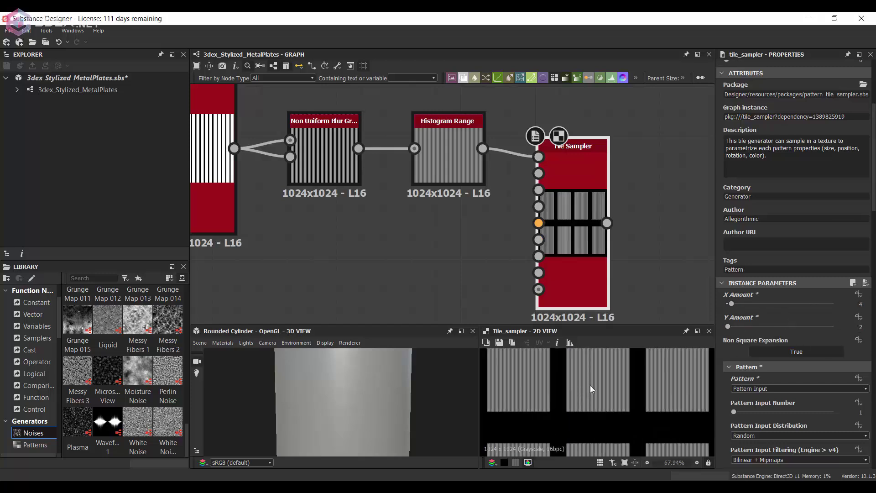
Step: Set the second Tile Sampler's Scale to 1.05, Scale Random to 0.2 and Mask Random to 0.32
{"action": "scroll", "coordinate": [588, 415], "scroll_direction": "down", "scroll_amount": 4}
{"action": "scroll", "coordinate": [758, 345], "scroll_direction": "down", "scroll_amount": 10}
{"action": "left_click", "coordinate": [743, 380]}
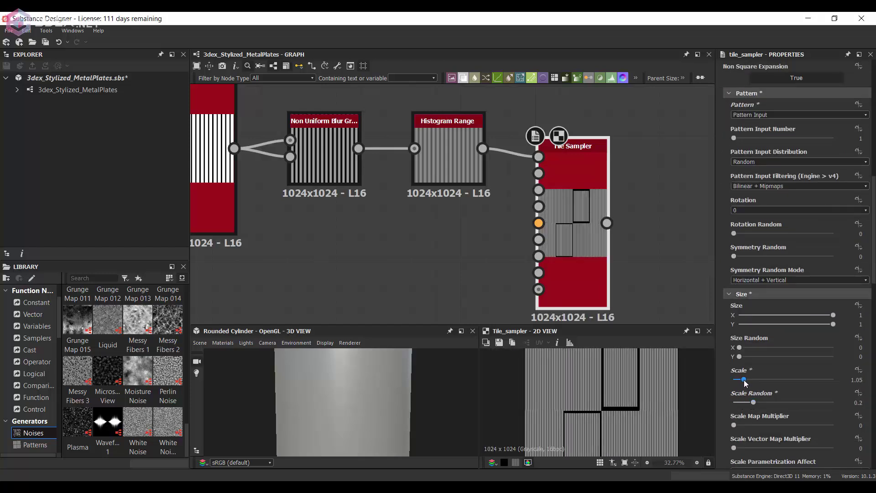
{"action": "scroll", "coordinate": [593, 398], "scroll_direction": "up", "scroll_amount": 3}
{"action": "scroll", "coordinate": [777, 352], "scroll_direction": "down", "scroll_amount": 6}
{"action": "scroll", "coordinate": [777, 352], "scroll_direction": "down", "scroll_amount": 8}
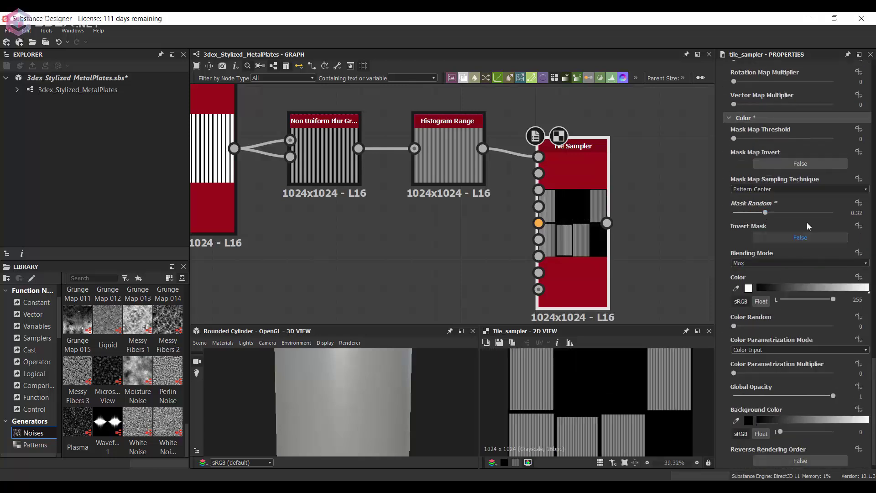
Step: Try other scales on the second Tile Sampler, ending with Scale 1.05 and Scale Random 0.25
{"action": "scroll", "coordinate": [786, 242], "scroll_direction": "up", "scroll_amount": 10}
{"action": "left_click", "coordinate": [744, 214]}
{"action": "left_click_drag", "start_coordinate": [745, 214], "coordinate": [760, 241]}
{"action": "left_click", "coordinate": [858, 215]}
{"action": "type", "text": "1.1"}
{"action": "key", "text": "Return"}
{"action": "type", "text": "1.05"}
{"action": "key", "text": "Return"}
{"action": "scroll", "coordinate": [571, 374], "scroll_direction": "up", "scroll_amount": 2}
{"action": "scroll", "coordinate": [630, 388], "scroll_direction": "down", "scroll_amount": 3}
Step: Set the second Tile Sampler's position Offset to 0.46
{"action": "scroll", "coordinate": [527, 160], "scroll_direction": "down", "scroll_amount": 1}
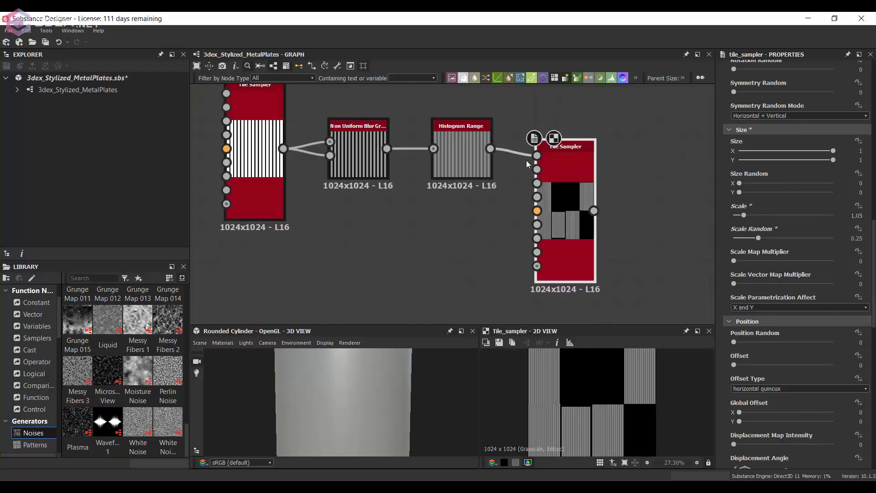
{"action": "scroll", "coordinate": [785, 358], "scroll_direction": "down", "scroll_amount": 3}
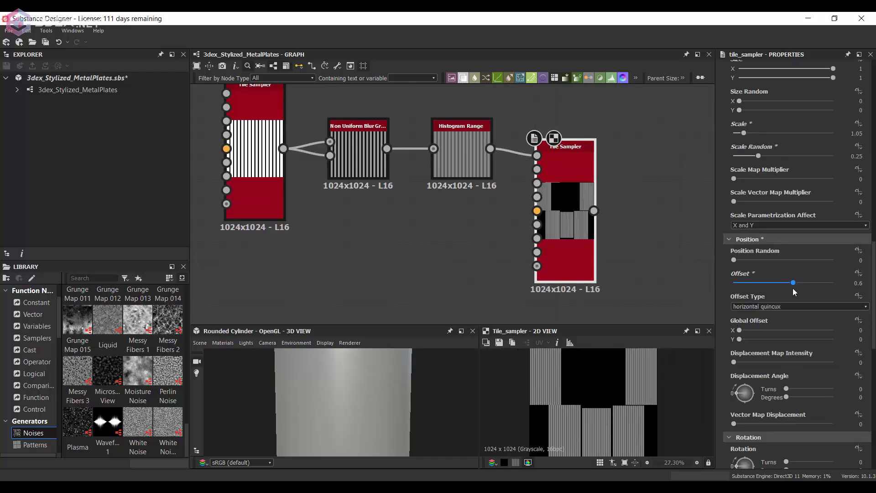
{"action": "scroll", "coordinate": [528, 157], "scroll_direction": "down", "scroll_amount": 2}
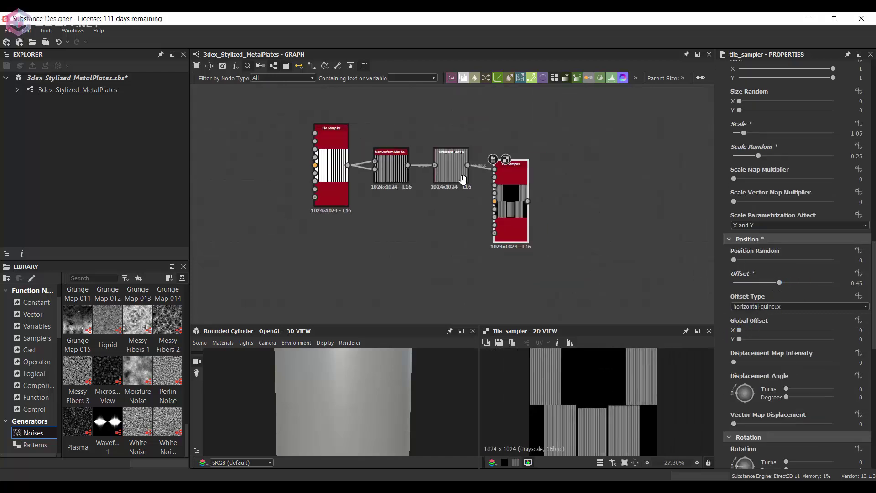
Step: Duplicate the second Tile Sampler with its input connection and set the copy's Mask Random to 0
{"action": "key", "text": "ctrl+d"}
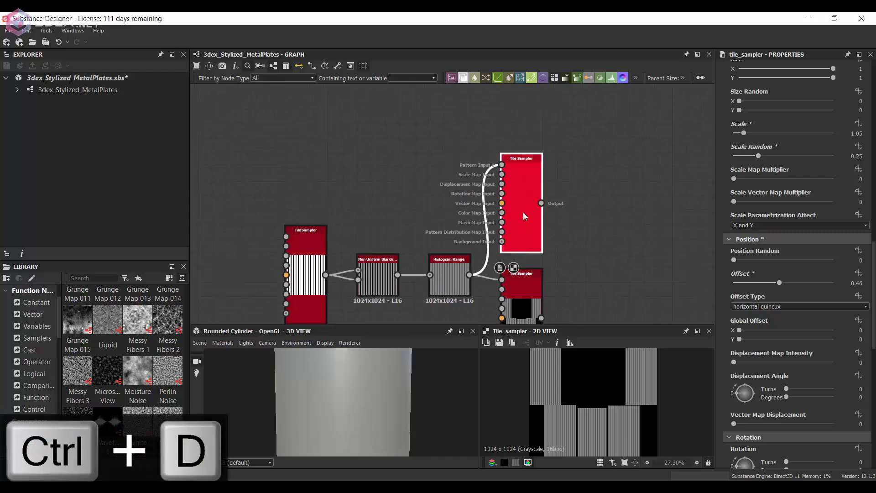
{"action": "left_click", "coordinate": [523, 212]}
{"action": "scroll", "coordinate": [790, 322], "scroll_direction": "down", "scroll_amount": 6}
{"action": "scroll", "coordinate": [790, 322], "scroll_direction": "down", "scroll_amount": 8}
{"action": "left_click_drag", "start_coordinate": [766, 199], "coordinate": [731, 201]}
{"action": "scroll", "coordinate": [768, 235], "scroll_direction": "up", "scroll_amount": 18}
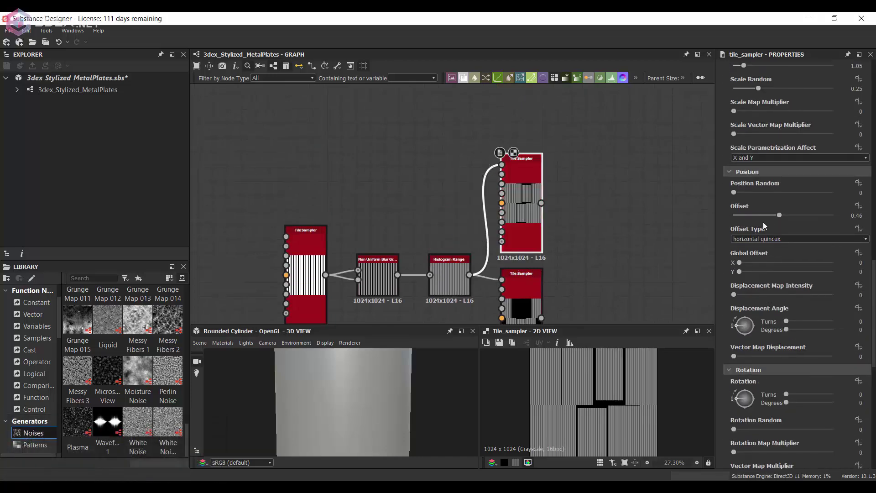
Step: Set the duplicated Tile Sampler's Scale Random to 0, Scale to 1 and Offset to 0.6
{"action": "left_click_drag", "start_coordinate": [749, 171], "coordinate": [702, 184]}
{"action": "type", "text": "1"}
{"action": "scroll", "coordinate": [608, 404], "scroll_direction": "up", "scroll_amount": 4}
{"action": "left_click_drag", "start_coordinate": [779, 298], "coordinate": [794, 297]}
{"action": "scroll", "coordinate": [628, 391], "scroll_direction": "down", "scroll_amount": 5}
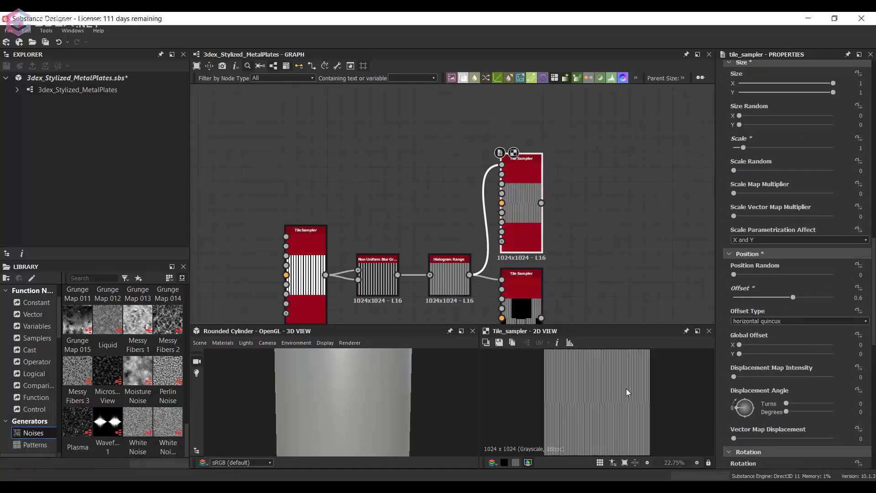
Step: Delete both Tile Samplers connected after the Histogram Range
{"action": "scroll", "coordinate": [628, 392], "scroll_direction": "up", "scroll_amount": 2}
{"action": "double_click", "coordinate": [527, 250]}
{"action": "middle_click_drag", "start_coordinate": [576, 292], "coordinate": [592, 199]}
{"action": "left_click", "coordinate": [572, 238]}
{"action": "left_click_drag", "start_coordinate": [556, 147], "coordinate": [584, 163]}
{"action": "double_click", "coordinate": [598, 183]}
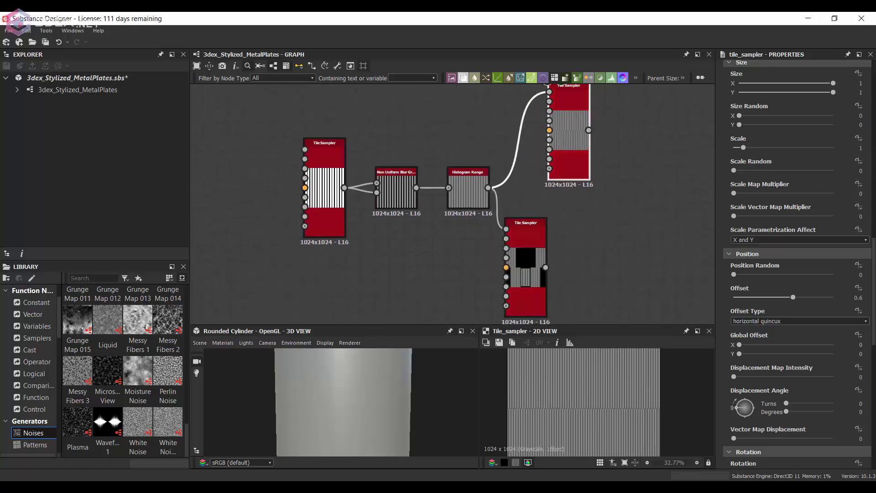
{"action": "scroll", "coordinate": [548, 206], "scroll_direction": "down", "scroll_amount": 2}
{"action": "left_click_drag", "start_coordinate": [489, 141], "coordinate": [566, 274]}
{"action": "key", "text": "Delete"}
Step: Add a Gradient Linear 1 node above the Histogram Range and set its rotation to 180°
{"action": "scroll", "coordinate": [443, 193], "scroll_direction": "up", "scroll_amount": 4}
{"action": "double_click", "coordinate": [438, 190]}
{"action": "key", "text": "space"}
{"action": "key", "text": "space"}
{"action": "type", "text": "gradient"}
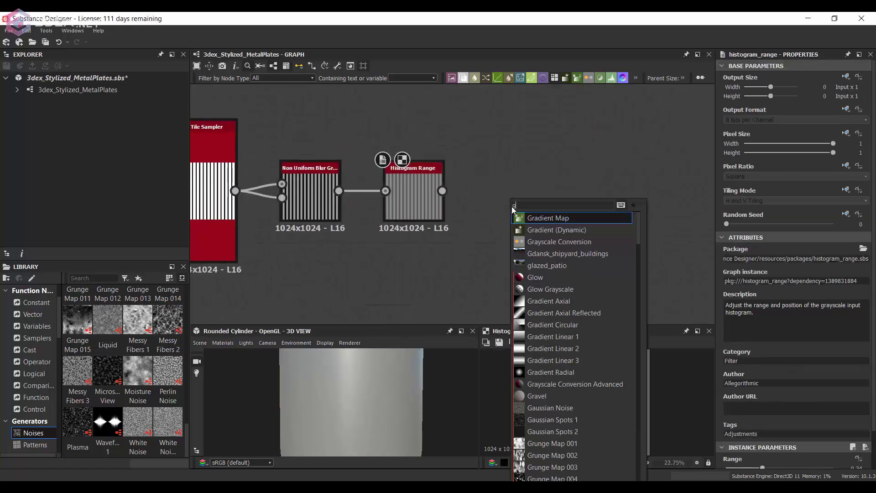
{"action": "left_click", "coordinate": [562, 276]}
{"action": "left_click_drag", "start_coordinate": [495, 199], "coordinate": [393, 90]}
{"action": "middle_click_drag", "start_coordinate": [461, 183], "coordinate": [472, 219]}
{"action": "scroll", "coordinate": [776, 347], "scroll_direction": "down", "scroll_amount": 2}
{"action": "left_click", "coordinate": [738, 467]}
{"action": "left_click", "coordinate": [741, 449]}
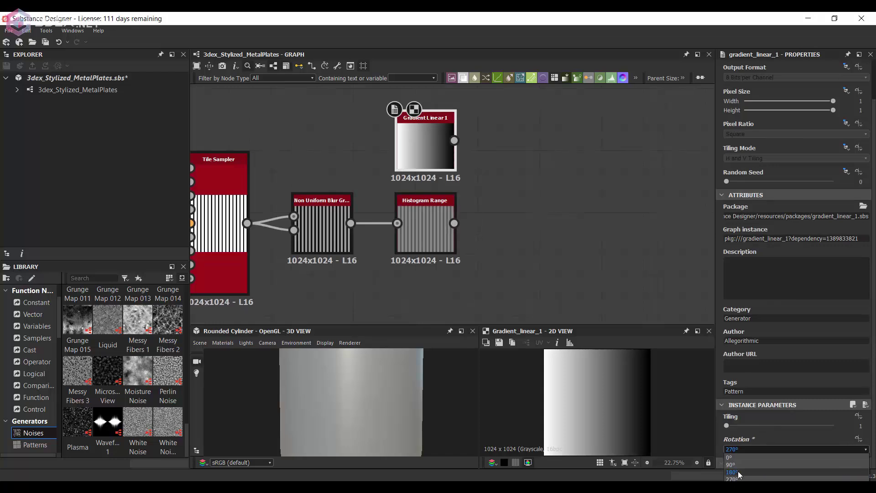
{"action": "left_click", "coordinate": [739, 473]}
Step: Add a Blend node after the Histogram Range and connect Gradient Linear 1 as its foreground
{"action": "left_click", "coordinate": [440, 218]}
{"action": "key", "text": "space"}
{"action": "left_click", "coordinate": [461, 249]}
{"action": "left_click_drag", "start_coordinate": [454, 140], "coordinate": [501, 210]}
Step: Test the Blend node's blending modes and opacities, and settle on Soft Light with opacity 1
{"action": "left_click", "coordinate": [750, 282]}
{"action": "left_click", "coordinate": [750, 296]}
{"action": "key", "text": "Down"}
{"action": "key", "text": "Down"}
{"action": "key", "text": "Down"}
{"action": "key", "text": "Down"}
{"action": "key", "text": "Down"}
{"action": "key", "text": "Down"}
{"action": "key", "text": "Down"}
{"action": "key", "text": "Down"}
{"action": "key", "text": "Down"}
{"action": "key", "text": "Down"}
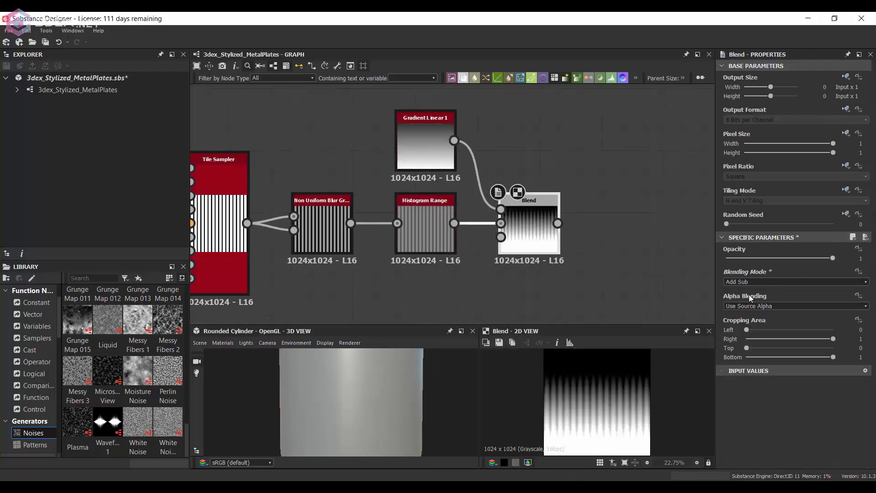
{"action": "left_click_drag", "start_coordinate": [758, 259], "coordinate": [733, 259]}
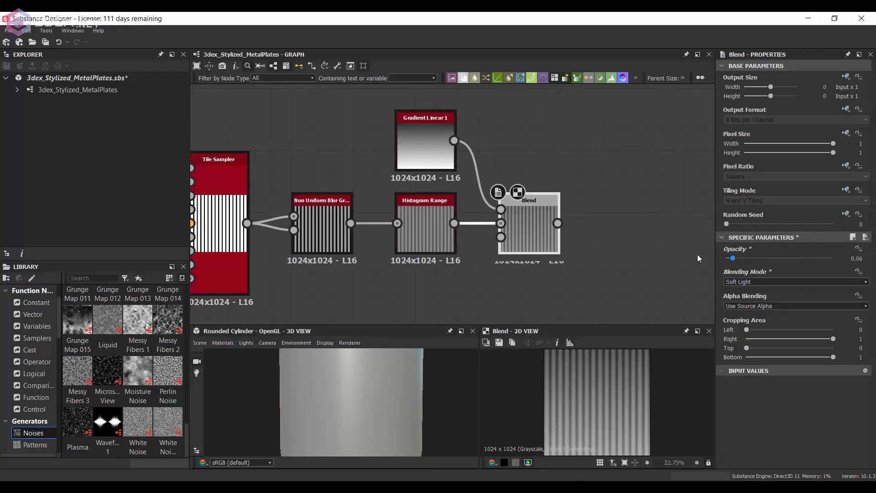
{"action": "scroll", "coordinate": [656, 376], "scroll_direction": "up", "scroll_amount": 5}
{"action": "scroll", "coordinate": [656, 376], "scroll_direction": "down", "scroll_amount": 6}
Step: Add a Gradient Linear 2 node above the Blend and set its rotation to 90°
{"action": "middle_click_drag", "start_coordinate": [605, 241], "coordinate": [567, 225]}
{"action": "left_click", "coordinate": [567, 225]}
{"action": "key", "text": "space"}
{"action": "type", "text": "gra"}
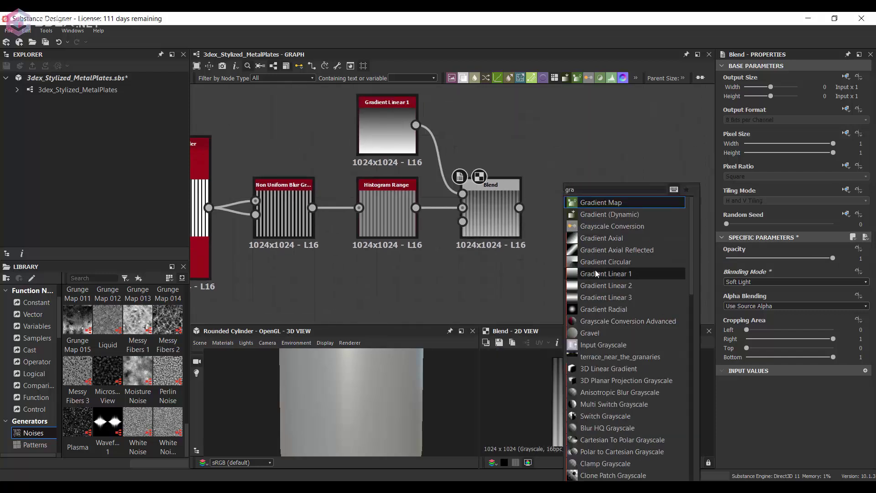
{"action": "left_click", "coordinate": [598, 286]}
{"action": "left_click_drag", "start_coordinate": [559, 207], "coordinate": [512, 105]}
{"action": "scroll", "coordinate": [746, 438], "scroll_direction": "down", "scroll_amount": 3}
{"action": "left_click", "coordinate": [745, 449]}
{"action": "left_click", "coordinate": [745, 456]}
Step: Connect an Invert Grayscale node after Gradient Linear 2
{"action": "middle_click_drag", "start_coordinate": [530, 132], "coordinate": [520, 209]}
{"action": "key", "text": "space"}
{"action": "type", "text": "inv"}
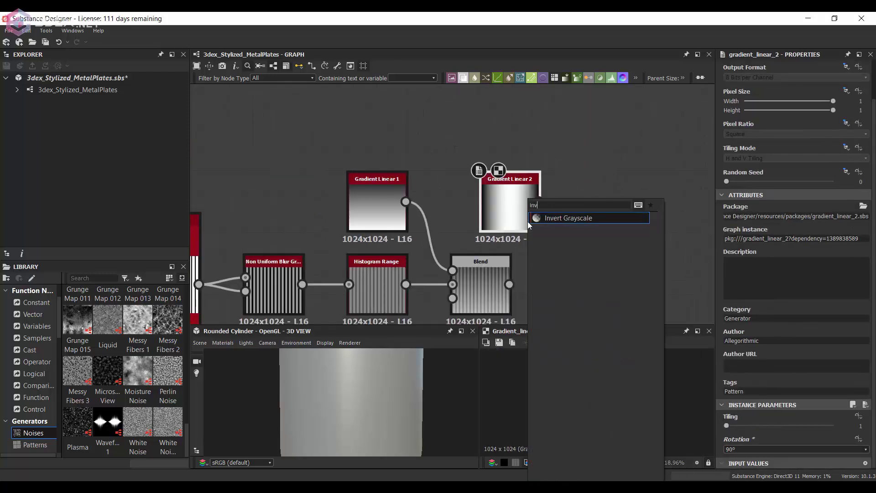
{"action": "left_click", "coordinate": [529, 220]}
Step: Add a Bevel node after Invert Grayscale and give it a negative distance
{"action": "middle_click_drag", "start_coordinate": [639, 213], "coordinate": [574, 201]}
{"action": "key", "text": "space"}
{"action": "type", "text": "bev"}
{"action": "left_click", "coordinate": [583, 218]}
{"action": "scroll", "coordinate": [771, 405], "scroll_direction": "down", "scroll_amount": 2}
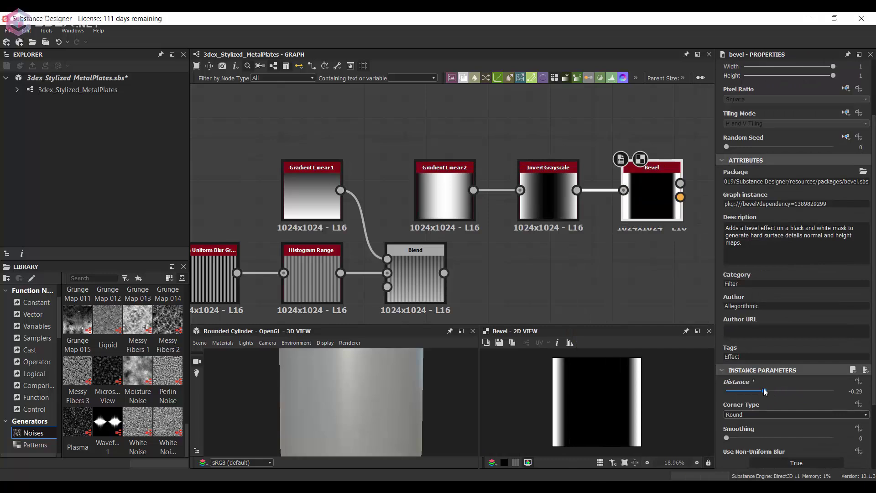
{"action": "left_click_drag", "start_coordinate": [765, 391], "coordinate": [759, 391]}
Step: Add a second Blend node after the first Blend and connect the Bevel output as its foreground
{"action": "left_click_drag", "start_coordinate": [413, 234], "coordinate": [456, 275]}
{"action": "key", "text": "space"}
{"action": "type", "text": "ble"}
{"action": "left_click", "coordinate": [479, 217]}
{"action": "left_click_drag", "start_coordinate": [522, 267], "coordinate": [670, 151]}
{"action": "left_click_drag", "start_coordinate": [456, 146], "coordinate": [639, 201]}
{"action": "left_click_drag", "start_coordinate": [638, 191], "coordinate": [516, 115]}
{"action": "left_click_drag", "start_coordinate": [573, 268], "coordinate": [602, 268]}
Step: Try the available blending modes on the second Blend, ending on Soft Light at opacity 1
{"action": "left_click", "coordinate": [748, 282]}
{"action": "left_click", "coordinate": [745, 296]}
{"action": "key", "text": "Down"}
{"action": "key", "text": "Down"}
{"action": "key", "text": "Down"}
{"action": "key", "text": "Down"}
{"action": "key", "text": "Down"}
{"action": "key", "text": "Down"}
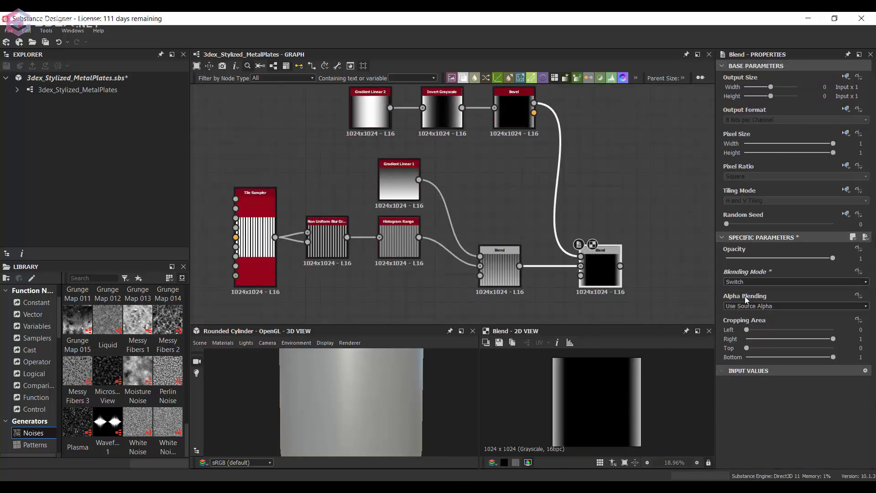
{"action": "key", "text": "Down"}
{"action": "key", "text": "Down"}
{"action": "key", "text": "Down"}
{"action": "key", "text": "Down"}
{"action": "left_click_drag", "start_coordinate": [833, 258], "coordinate": [864, 265]}
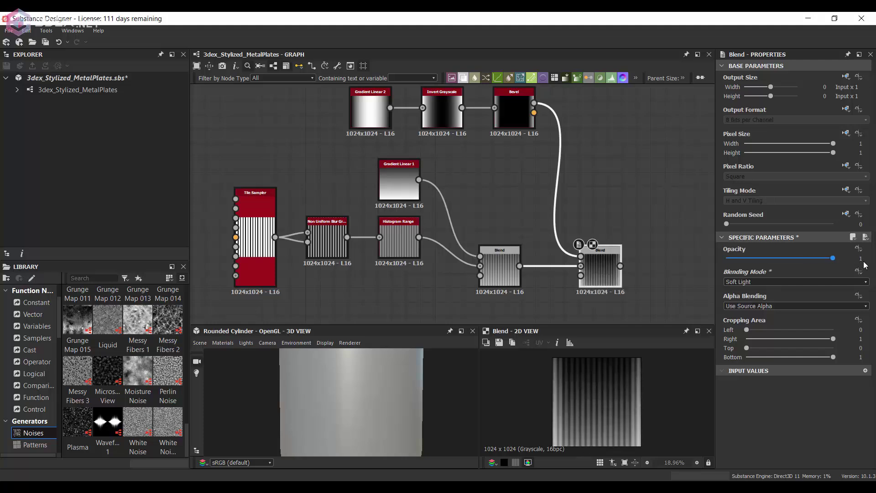
Step: Set the second Blend to Add (Linear Dodge) with an opacity of 0.17
{"action": "left_click", "coordinate": [752, 281]}
{"action": "left_click", "coordinate": [752, 295]}
{"action": "left_click", "coordinate": [768, 258]}
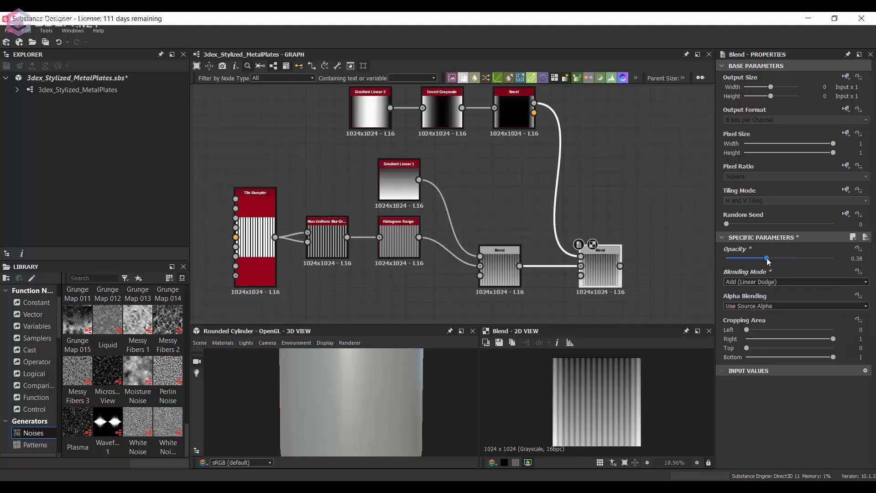
{"action": "left_click_drag", "start_coordinate": [768, 259], "coordinate": [747, 259]}
Step: Add a Tile Generator node after the second Blend and connect the Blend as its pattern input
{"action": "scroll", "coordinate": [609, 394], "scroll_direction": "down", "scroll_amount": 2}
{"action": "scroll", "coordinate": [540, 184], "scroll_direction": "down", "scroll_amount": 3}
{"action": "middle_click_drag", "start_coordinate": [454, 178], "coordinate": [386, 179]}
{"action": "scroll", "coordinate": [550, 226], "scroll_direction": "up", "scroll_amount": 4}
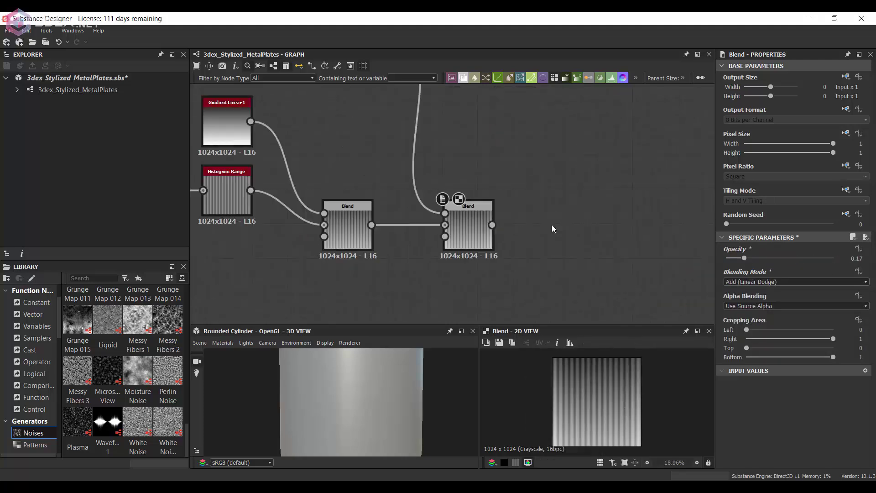
{"action": "key", "text": "space"}
{"action": "type", "text": "tile"}
{"action": "left_click", "coordinate": [603, 264]}
{"action": "scroll", "coordinate": [516, 232], "scroll_direction": "up", "scroll_amount": 1}
{"action": "left_click_drag", "start_coordinate": [558, 230], "coordinate": [558, 251]}
{"action": "left_click_drag", "start_coordinate": [488, 224], "coordinate": [535, 246]}
Step: Set the Tile Generator's pattern to Image Input, with an X Amount of 4 and a Y Amount of 2
{"action": "scroll", "coordinate": [800, 342], "scroll_direction": "down", "scroll_amount": 7}
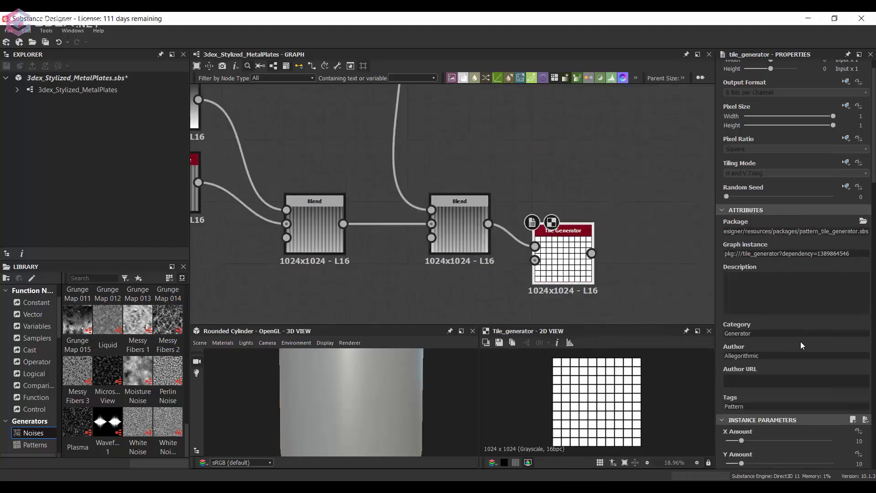
{"action": "left_click", "coordinate": [753, 362]}
{"action": "left_click", "coordinate": [751, 369]}
{"action": "left_click_drag", "start_coordinate": [742, 299], "coordinate": [730, 300]}
{"action": "left_click_drag", "start_coordinate": [730, 277], "coordinate": [731, 278]}
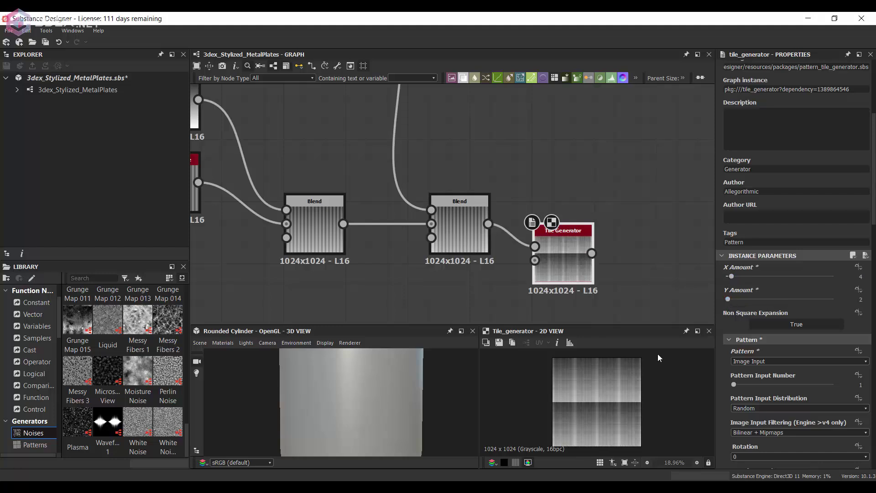
Step: Enable Vertical Offset on the Tile Generator and set Offset Random to about 0.54
{"action": "scroll", "coordinate": [659, 354], "scroll_direction": "up", "scroll_amount": 2}
{"action": "scroll", "coordinate": [805, 322], "scroll_direction": "down", "scroll_amount": 10}
{"action": "left_click", "coordinate": [789, 302]}
{"action": "left_click_drag", "start_coordinate": [774, 254], "coordinate": [786, 253]}
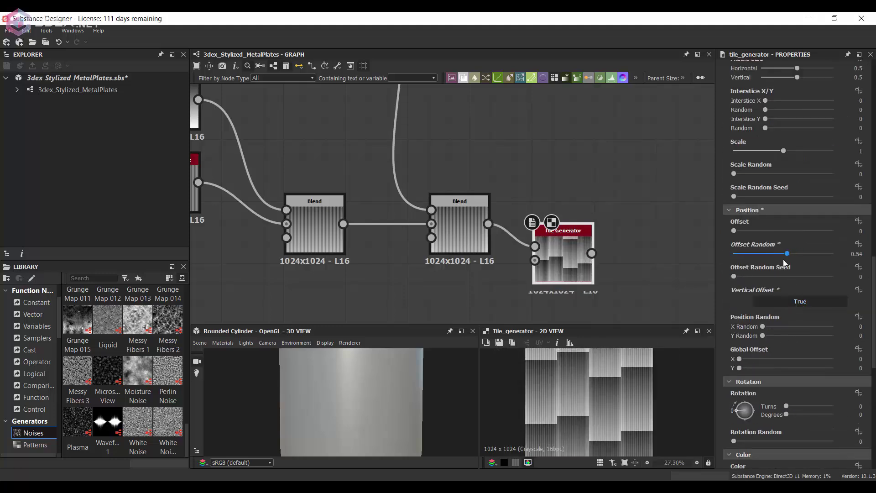
Step: Feed the Tile Generator into the Normal node and set the normal intensity to 5
{"action": "scroll", "coordinate": [636, 402], "scroll_direction": "down", "scroll_amount": 1}
{"action": "scroll", "coordinate": [502, 240], "scroll_direction": "down", "scroll_amount": 5}
{"action": "left_click", "coordinate": [648, 206]}
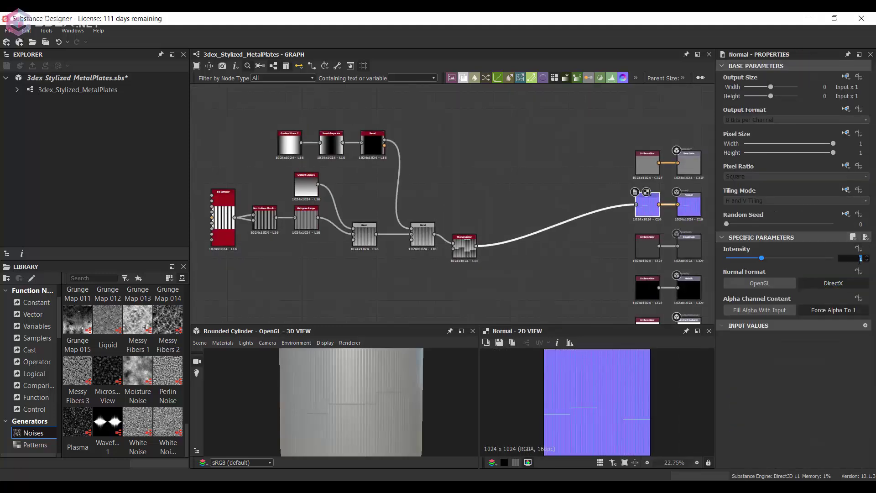
{"action": "scroll", "coordinate": [367, 379], "scroll_direction": "up", "scroll_amount": 3}
{"action": "left_click_drag", "start_coordinate": [367, 379], "coordinate": [377, 399]}
{"action": "middle_click_drag", "start_coordinate": [532, 319], "coordinate": [508, 255]}
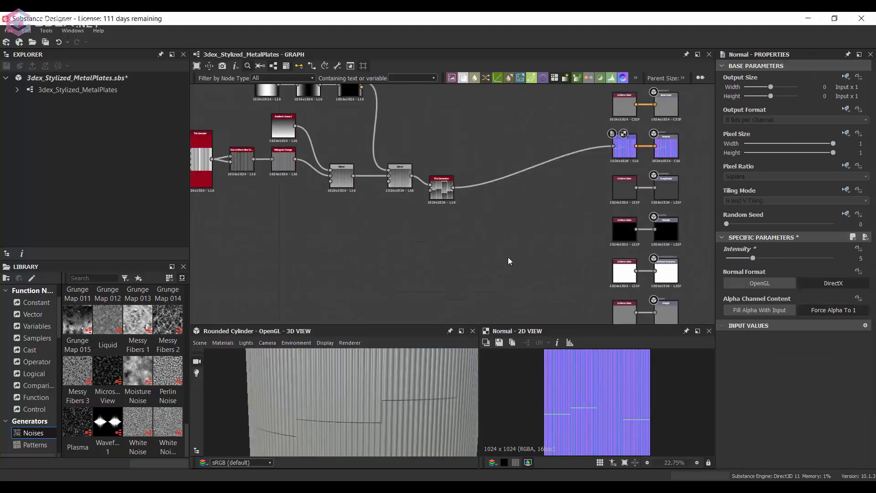
Step: Add an Ambient Occlusion (HBAO) node fed by the Tile Generator and connect it to the Ambient Occlusion output
{"action": "key", "text": "space"}
{"action": "left_click_drag", "start_coordinate": [452, 182], "coordinate": [497, 256]}
{"action": "scroll", "coordinate": [575, 265], "scroll_direction": "up", "scroll_amount": 4}
{"action": "middle_click_drag", "start_coordinate": [574, 265], "coordinate": [488, 231]}
{"action": "left_click_drag", "start_coordinate": [440, 229], "coordinate": [635, 241]}
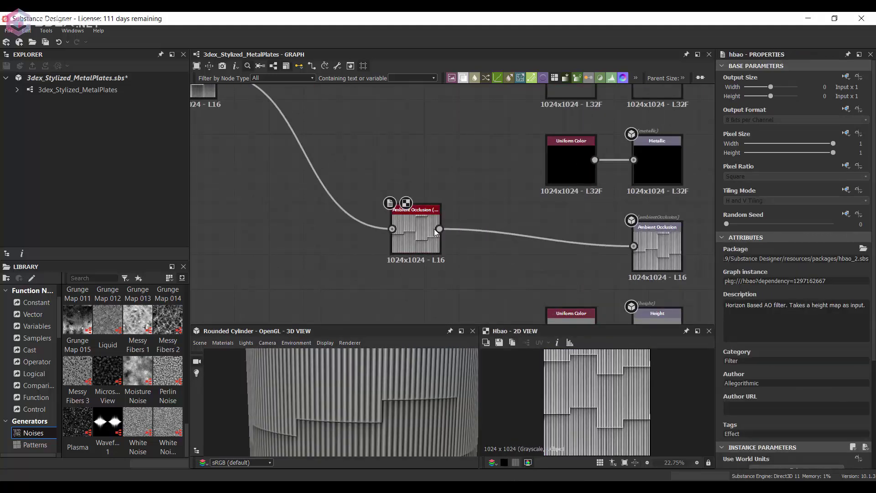
Step: Set the Tile Generator's Offset to 0.49 and its Rotation Random to 0.02
{"action": "scroll", "coordinate": [781, 314], "scroll_direction": "down", "scroll_amount": 15}
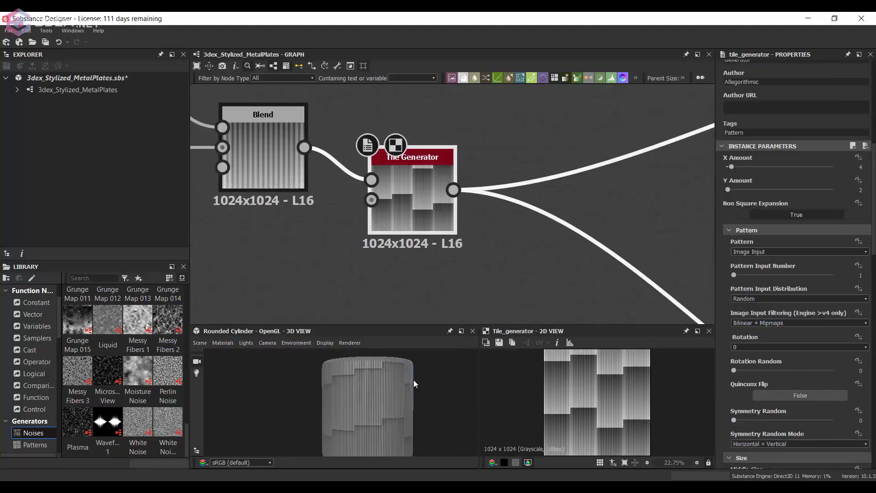
{"action": "left_click_drag", "start_coordinate": [734, 231], "coordinate": [782, 230]}
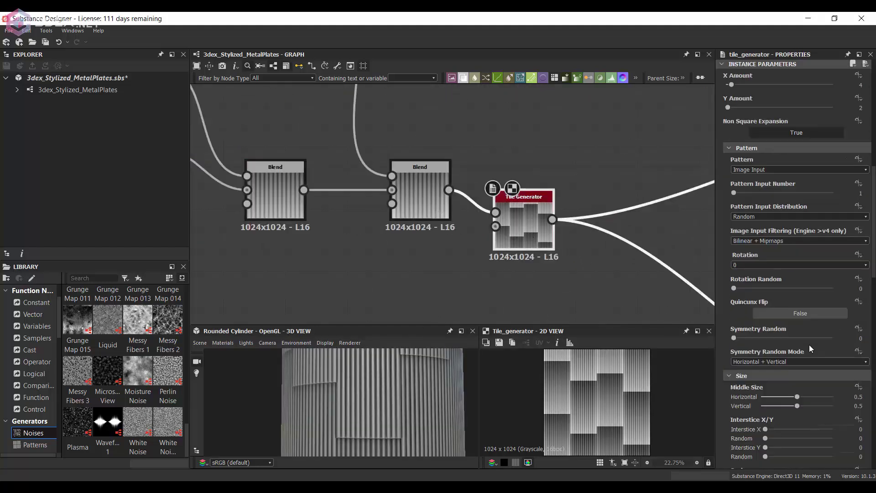
{"action": "scroll", "coordinate": [810, 344], "scroll_direction": "down", "scroll_amount": 10}
{"action": "left_click_drag", "start_coordinate": [735, 387], "coordinate": [736, 387]}
Step: Switch the Tile Generator's blending mode to Max and reduce Rotation Random to 0.01
{"action": "scroll", "coordinate": [744, 379], "scroll_direction": "down", "scroll_amount": 10}
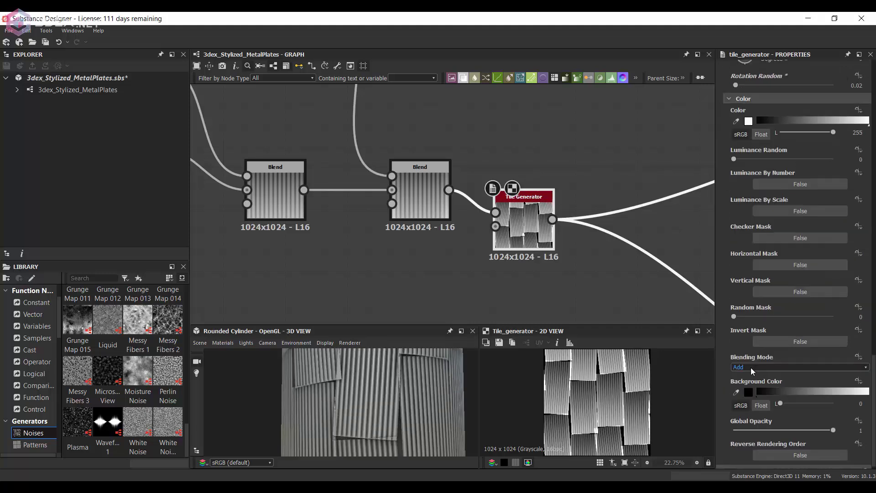
{"action": "left_click_drag", "start_coordinate": [418, 395], "coordinate": [386, 371]}
{"action": "scroll", "coordinate": [786, 243], "scroll_direction": "up", "scroll_amount": 5}
{"action": "left_click_drag", "start_coordinate": [776, 250], "coordinate": [735, 251]}
Step: Set the Tile Generator's Scale to about 1.06 and its Luminance Random to 0.63
{"action": "scroll", "coordinate": [782, 204], "scroll_direction": "up", "scroll_amount": 8}
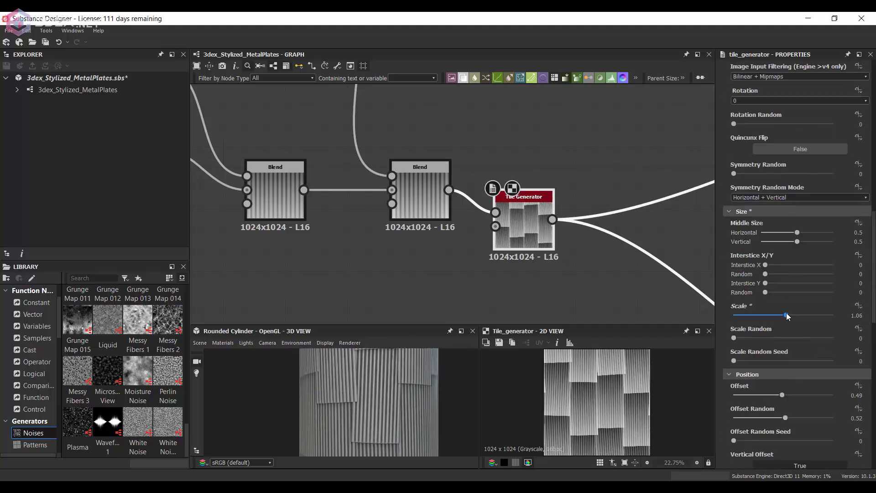
{"action": "scroll", "coordinate": [404, 400], "scroll_direction": "up", "scroll_amount": 2}
{"action": "scroll", "coordinate": [403, 401], "scroll_direction": "down", "scroll_amount": 2}
{"action": "scroll", "coordinate": [751, 319], "scroll_direction": "down", "scroll_amount": 8}
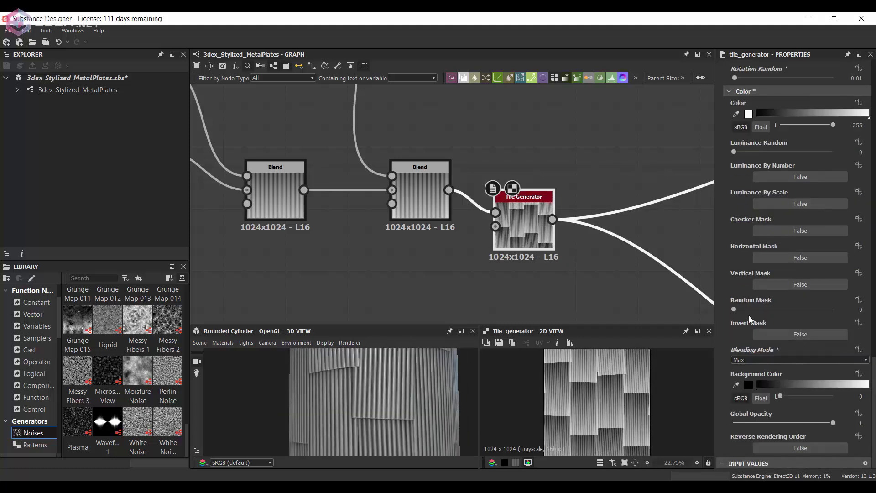
{"action": "scroll", "coordinate": [760, 302], "scroll_direction": "up", "scroll_amount": 1}
{"action": "left_click", "coordinate": [759, 179]}
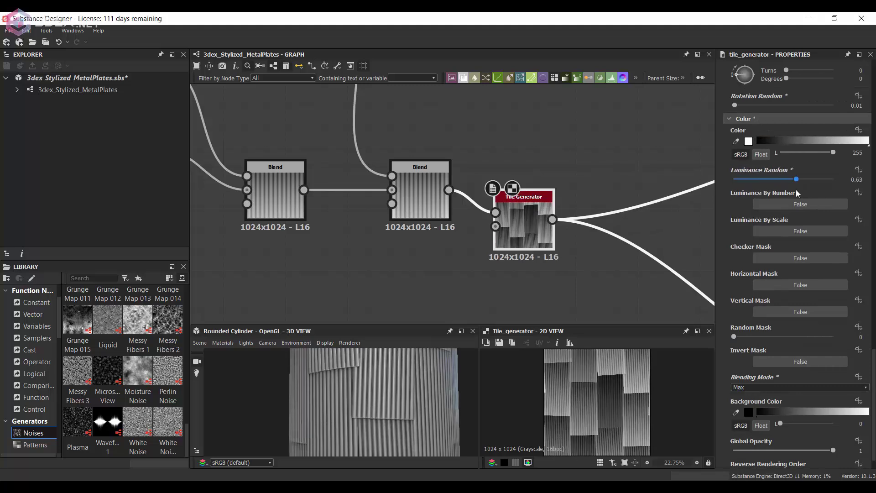
Step: Add a Directional Warp node between the second Blend and the Tile Generator and connect the Blend to its input
{"action": "mouse_move", "coordinate": [402, 400]}
{"action": "left_mouse_down"}
{"action": "mouse_move", "coordinate": [462, 399]}
{"action": "mouse_move", "coordinate": [370, 399]}
{"action": "mouse_move", "coordinate": [385, 398]}
{"action": "left_mouse_up"}
{"action": "scroll", "coordinate": [634, 387], "scroll_direction": "up", "scroll_amount": 4}
{"action": "scroll", "coordinate": [589, 388], "scroll_direction": "down", "scroll_amount": 5}
{"action": "scroll", "coordinate": [395, 386], "scroll_direction": "down", "scroll_amount": 2}
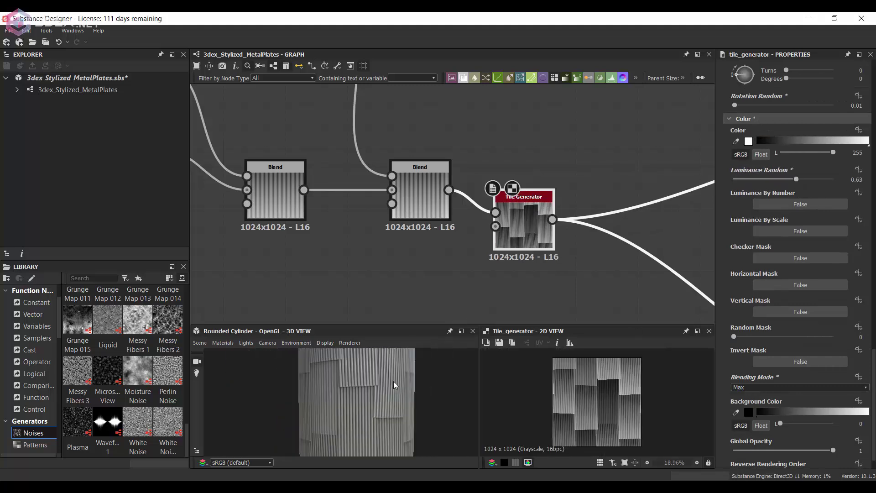
{"action": "scroll", "coordinate": [504, 176], "scroll_direction": "down", "scroll_amount": 3}
{"action": "scroll", "coordinate": [401, 387], "scroll_direction": "up", "scroll_amount": 2}
{"action": "key", "text": "space"}
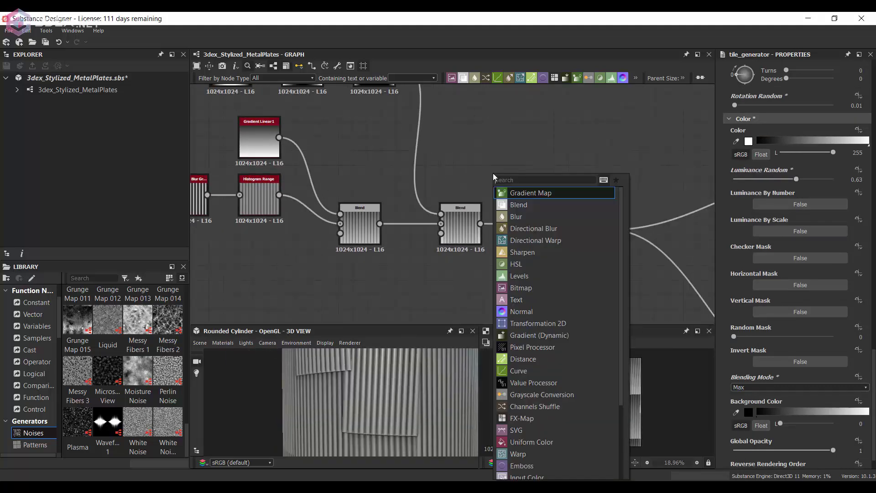
{"action": "left_click", "coordinate": [534, 240]}
{"action": "left_click_drag", "start_coordinate": [539, 204], "coordinate": [529, 269]}
{"action": "scroll", "coordinate": [530, 270], "scroll_direction": "up", "scroll_amount": 2}
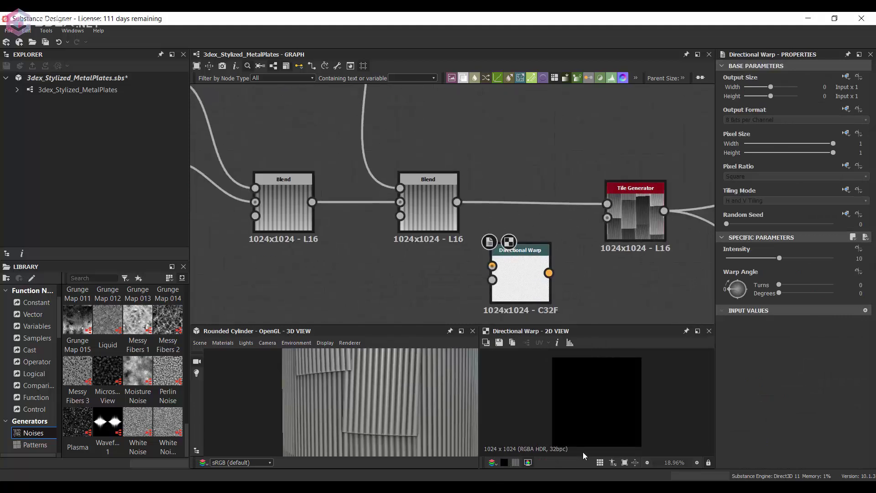
{"action": "middle_click_drag", "start_coordinate": [509, 203], "coordinate": [525, 147]}
{"action": "left_click_drag", "start_coordinate": [473, 146], "coordinate": [509, 211]}
Step: Add a Perlin Noise node and connect it to the Directional Warp's intensity input
{"action": "key", "text": "space"}
{"action": "type", "text": "per"}
{"action": "left_click", "coordinate": [486, 232]}
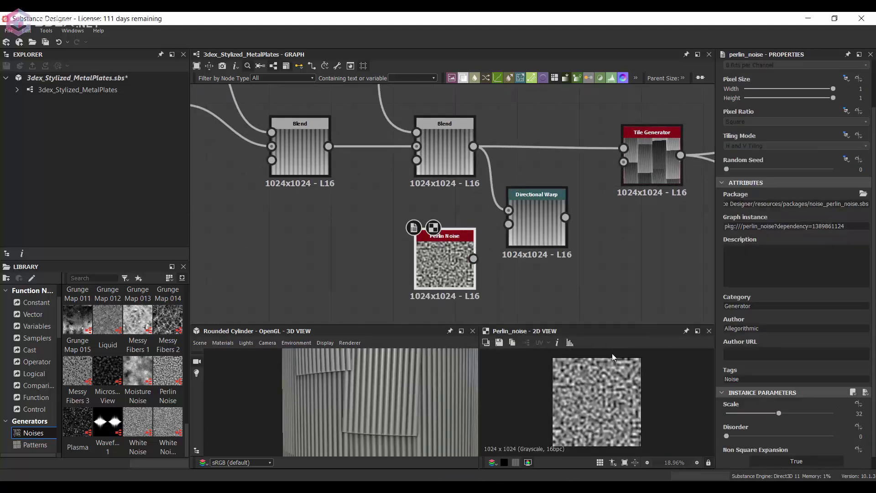
{"action": "left_click_drag", "start_coordinate": [473, 258], "coordinate": [508, 224]}
Step: Set the warp angle to -90°, feed the warp into the Tile Generator, and inspect the plate edges
{"action": "left_click", "coordinate": [537, 235]}
{"action": "left_click", "coordinate": [739, 299]}
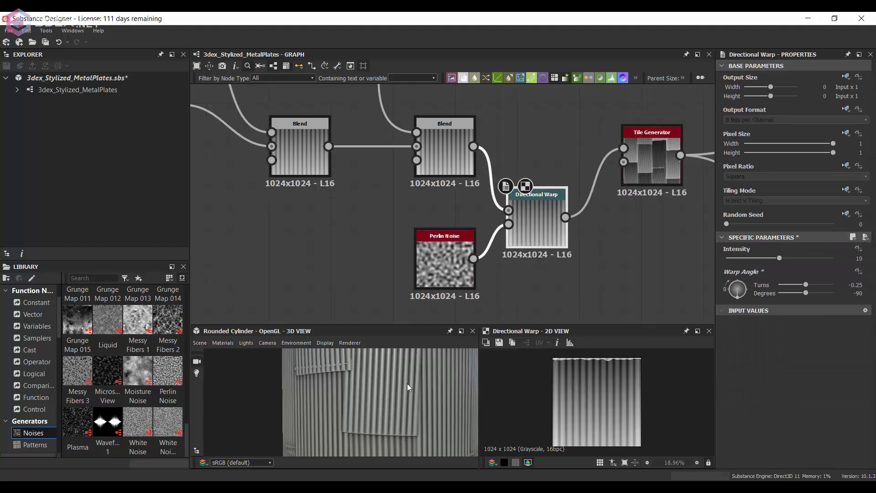
{"action": "key", "text": "space"}
{"action": "scroll", "coordinate": [622, 365], "scroll_direction": "up", "scroll_amount": 2}
{"action": "key", "text": "space"}
{"action": "middle_click_drag", "start_coordinate": [623, 366], "coordinate": [629, 404]}
{"action": "mouse_move", "coordinate": [411, 379]}
{"action": "left_mouse_down"}
{"action": "mouse_move", "coordinate": [390, 382]}
{"action": "mouse_move", "coordinate": [398, 386]}
{"action": "left_mouse_up"}
{"action": "left_click_drag", "start_coordinate": [653, 133], "coordinate": [652, 144]}
{"action": "scroll", "coordinate": [593, 397], "scroll_direction": "up", "scroll_amount": 2}
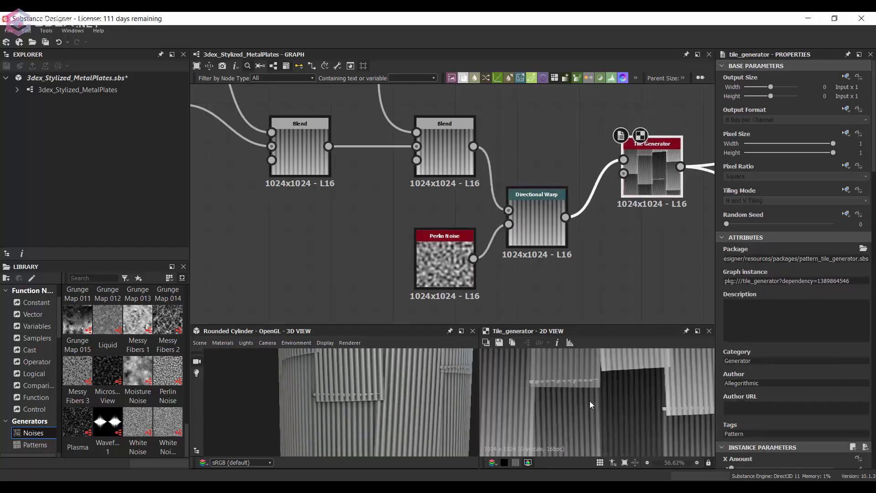
Step: Try a lower Luminance Random on the Tile Generator, undo it, and test other blending modes
{"action": "scroll", "coordinate": [790, 373], "scroll_direction": "down", "scroll_amount": 20}
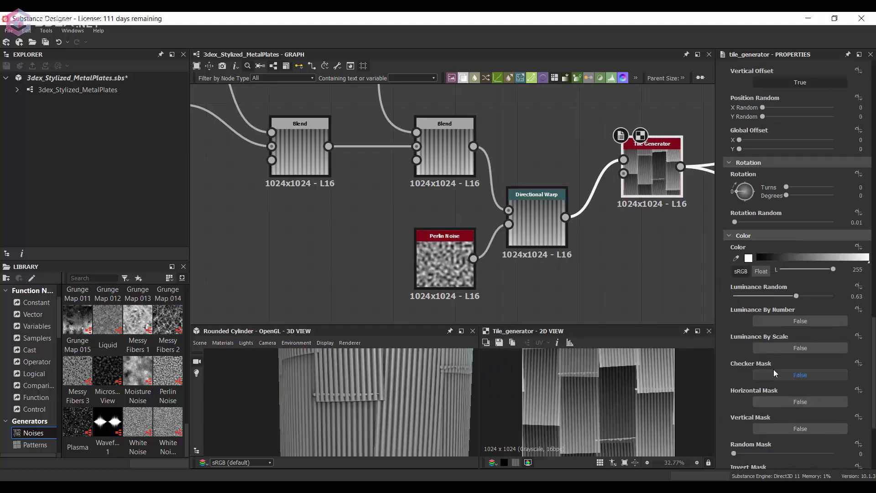
{"action": "left_click_drag", "start_coordinate": [753, 296], "coordinate": [706, 291]}
{"action": "key", "text": "ctrl+z"}
{"action": "scroll", "coordinate": [776, 319], "scroll_direction": "down", "scroll_amount": 5}
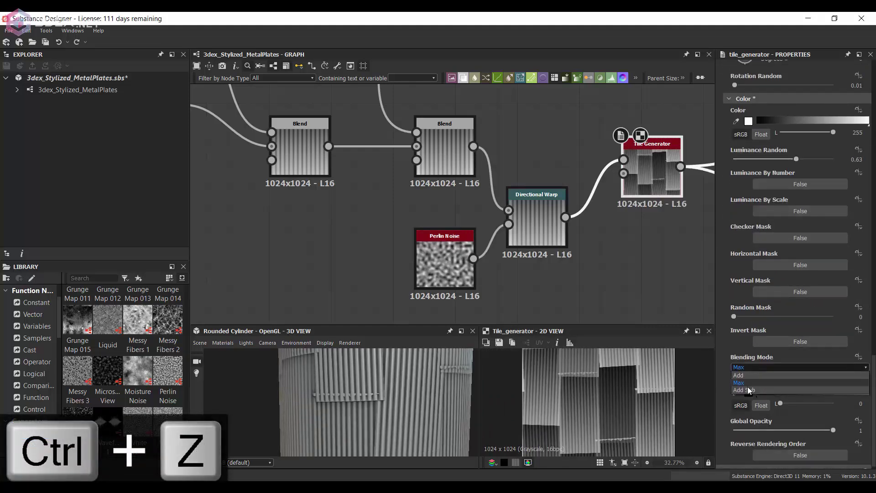
{"action": "left_click", "coordinate": [751, 368]}
{"action": "left_click", "coordinate": [751, 375]}
{"action": "scroll", "coordinate": [744, 320], "scroll_direction": "up", "scroll_amount": 10}
Step: Reconnect the second Blend directly to the Tile Generator and insert a new Directional Warp after the generator
{"action": "middle_click_drag", "start_coordinate": [502, 148], "coordinate": [393, 177]}
{"action": "left_click_drag", "start_coordinate": [392, 177], "coordinate": [515, 189]}
{"action": "middle_click_drag", "start_coordinate": [428, 262], "coordinate": [357, 242]}
{"action": "left_click", "coordinate": [489, 187]}
{"action": "key", "text": "space"}
{"action": "type", "text": "dire"}
{"action": "left_click", "coordinate": [531, 220]}
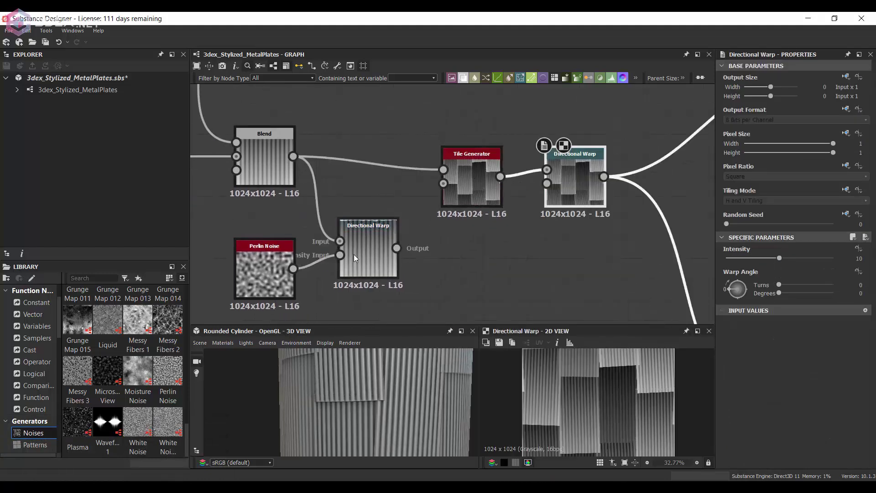
Step: Connect Perlin Noise to the new Directional Warp's intensity input and delete the old Directional Warp
{"action": "left_click_drag", "start_coordinate": [294, 269], "coordinate": [547, 183]}
{"action": "left_click_drag", "start_coordinate": [371, 261], "coordinate": [435, 270]}
{"action": "key", "text": "Delete"}
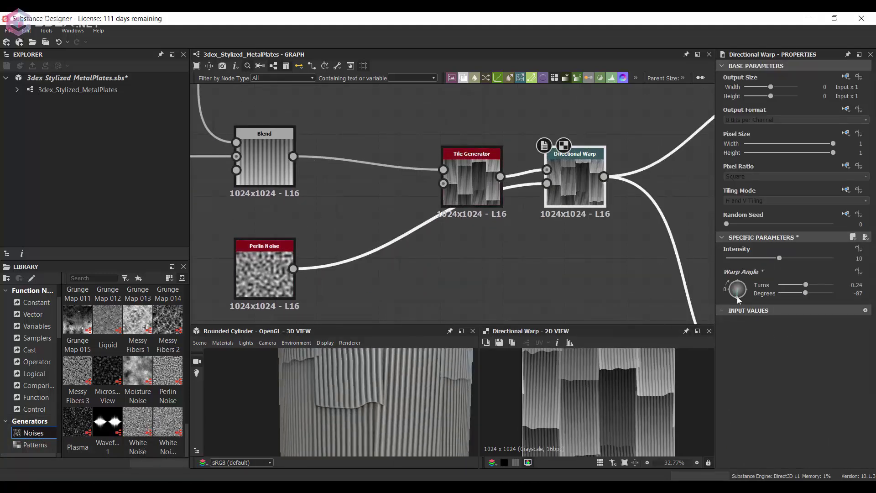
Step: Set the new Directional Warp's angle to about -87° and adjust its intensity
{"action": "left_click", "coordinate": [737, 296]}
{"action": "scroll", "coordinate": [391, 396], "scroll_direction": "up", "scroll_amount": 3}
{"action": "left_click_drag", "start_coordinate": [780, 258], "coordinate": [726, 263]}
Step: Move Perlin Noise beneath the Tile Generator and set its scale to 38
{"action": "left_click_drag", "start_coordinate": [269, 273], "coordinate": [476, 264]}
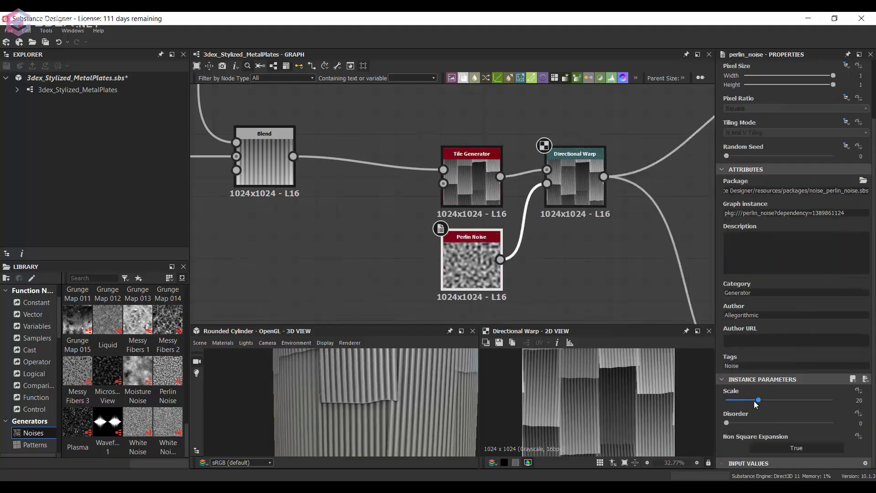
{"action": "left_click_drag", "start_coordinate": [786, 400], "coordinate": [789, 398]}
{"action": "scroll", "coordinate": [377, 379], "scroll_direction": "down", "scroll_amount": 3}
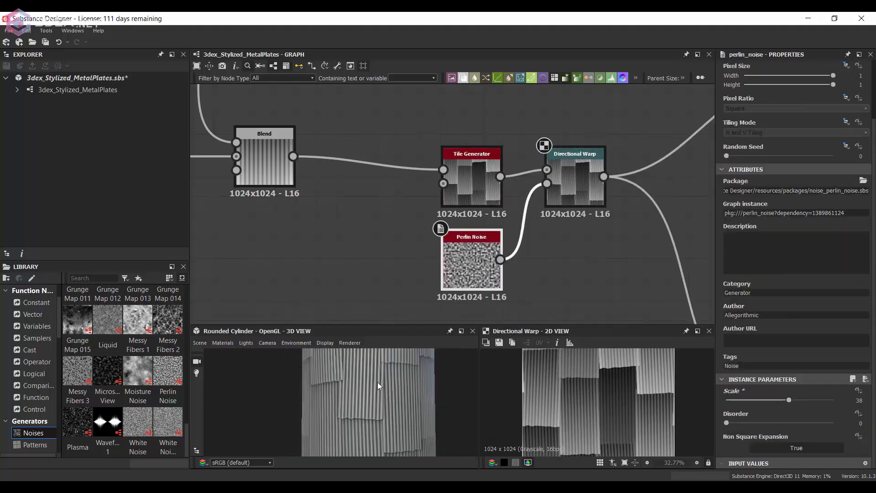
Step: Add a Polygon 2 node from the generator patterns in the empty area below Perlin Noise
{"action": "scroll", "coordinate": [371, 388], "scroll_direction": "down", "scroll_amount": 2}
{"action": "scroll", "coordinate": [522, 218], "scroll_direction": "down", "scroll_amount": 3}
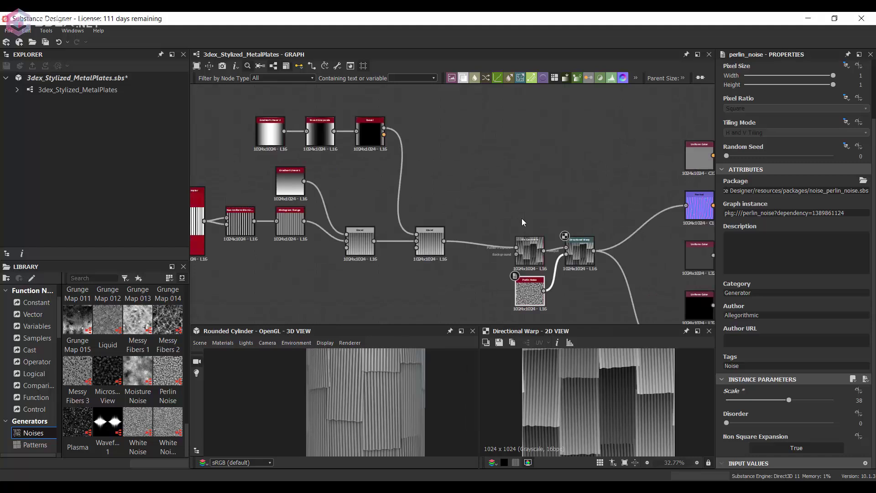
{"action": "middle_click_drag", "start_coordinate": [543, 278], "coordinate": [552, 262]}
{"action": "scroll", "coordinate": [39, 418], "scroll_direction": "down", "scroll_amount": 1}
{"action": "left_click", "coordinate": [38, 410]}
{"action": "scroll", "coordinate": [91, 383], "scroll_direction": "down", "scroll_amount": 5}
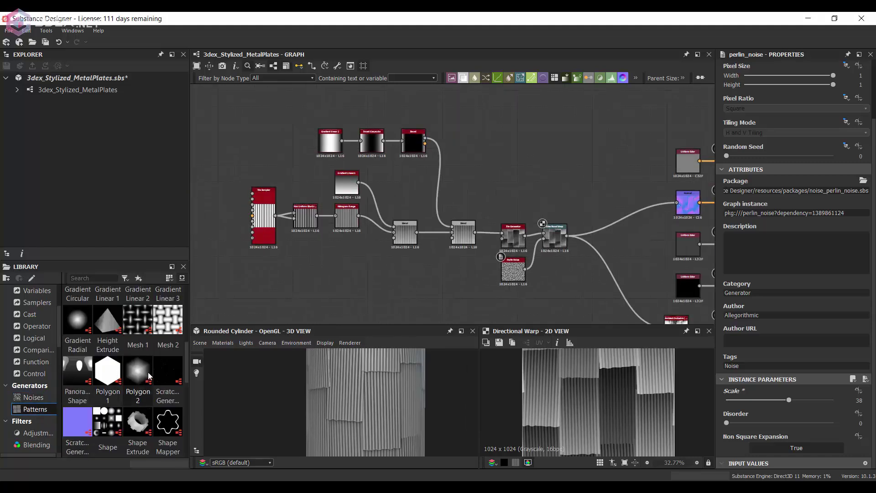
{"action": "left_click_drag", "start_coordinate": [138, 373], "coordinate": [480, 301]}
{"action": "scroll", "coordinate": [486, 312], "scroll_direction": "up", "scroll_amount": 3}
{"action": "middle_click_drag", "start_coordinate": [486, 313], "coordinate": [482, 263]}
{"action": "double_click", "coordinate": [482, 263]}
{"action": "left_click_drag", "start_coordinate": [482, 263], "coordinate": [495, 292]}
Step: Set the Polygon 2 node to 4 sides with a gradient of 0.1
{"action": "scroll", "coordinate": [758, 356], "scroll_direction": "down", "scroll_amount": 4}
{"action": "left_click_drag", "start_coordinate": [738, 313], "coordinate": [731, 313]}
{"action": "left_click", "coordinate": [737, 420]}
{"action": "scroll", "coordinate": [484, 274], "scroll_direction": "up", "scroll_amount": 3}
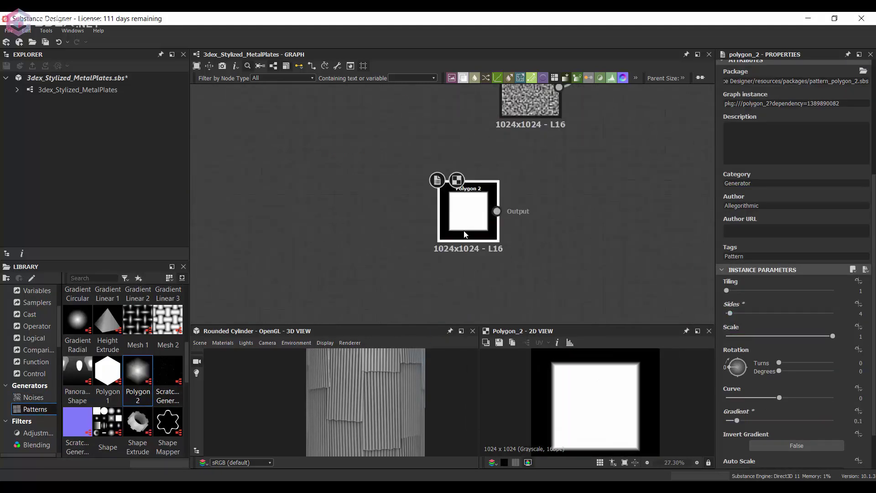
Step: Add a Levels node after Polygon 2 and lower its output white level to grey
{"action": "key", "text": "space"}
{"action": "type", "text": "l"}
{"action": "left_click", "coordinate": [531, 222]}
{"action": "left_click_drag", "start_coordinate": [860, 358], "coordinate": [822, 358]}
Step: Position the Levels node beside Polygon 2 and add a Shape node near it
{"action": "left_click_drag", "start_coordinate": [593, 279], "coordinate": [494, 278]}
{"action": "key", "text": "space"}
{"action": "type", "text": "shape"}
{"action": "key", "text": "Return"}
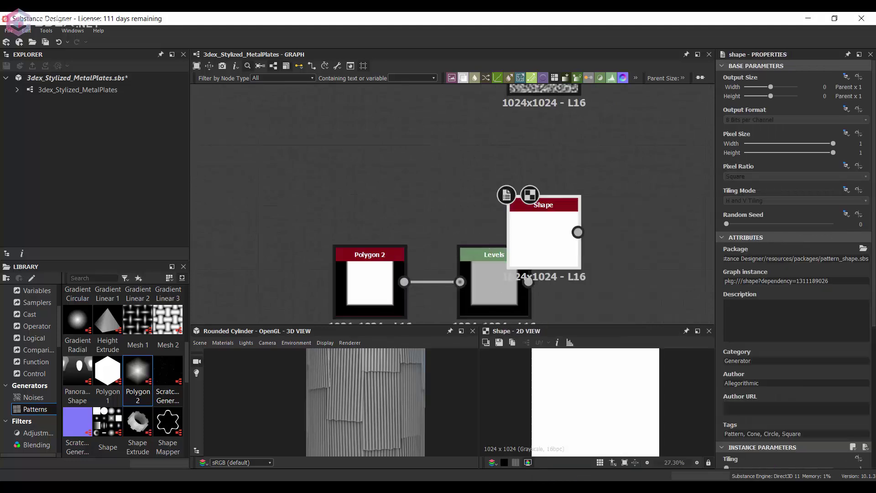
Step: Set the Shape node to a Paraboloid pattern with tiling 2 and a smaller scale, placing it above Levels
{"action": "scroll", "coordinate": [758, 356], "scroll_direction": "down", "scroll_amount": 4}
{"action": "left_click", "coordinate": [748, 395]}
{"action": "left_click", "coordinate": [749, 382]}
{"action": "left_click", "coordinate": [749, 402]}
{"action": "left_click_drag", "start_coordinate": [726, 359], "coordinate": [733, 359]}
{"action": "left_click_drag", "start_coordinate": [543, 234], "coordinate": [493, 208]}
{"action": "scroll", "coordinate": [789, 388], "scroll_direction": "down", "scroll_amount": 3}
{"action": "left_click_drag", "start_coordinate": [833, 324], "coordinate": [753, 323]}
{"action": "scroll", "coordinate": [599, 396], "scroll_direction": "down", "scroll_amount": 3}
Step: Add a Blend node after Levels and connect the Shape output to its foreground input
{"action": "left_click", "coordinate": [501, 287]}
{"action": "key", "text": "space"}
{"action": "type", "text": "blend"}
{"action": "key", "text": "Return"}
{"action": "left_click_drag", "start_coordinate": [528, 207], "coordinate": [584, 265]}
Step: Try the blending modes on the new Blend node and set it to Max (Lighten)
{"action": "left_click", "coordinate": [758, 282]}
{"action": "left_click", "coordinate": [758, 298]}
{"action": "key", "text": "Down"}
{"action": "key", "text": "Down"}
{"action": "key", "text": "Down"}
{"action": "key", "text": "Down"}
{"action": "key", "text": "Down"}
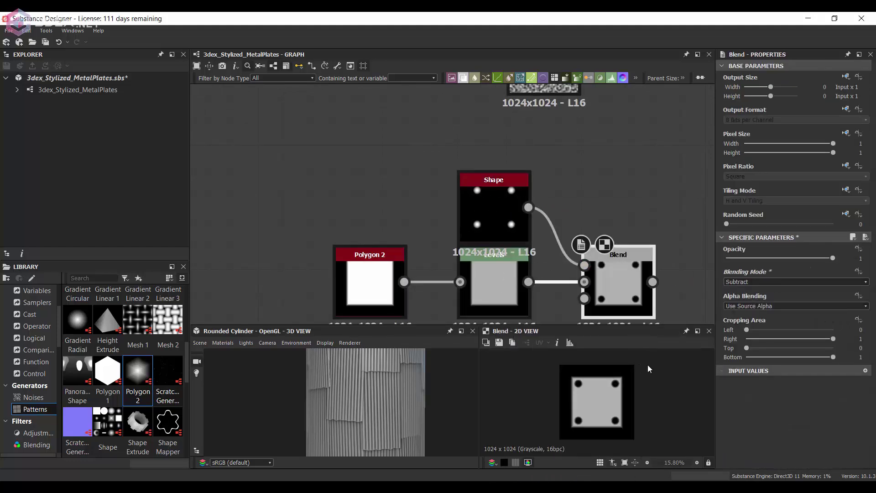
{"action": "key", "text": "Down"}
{"action": "key", "text": "Down"}
{"action": "key", "text": "Down"}
{"action": "key", "text": "Down"}
{"action": "key", "text": "Down"}
{"action": "key", "text": "Up"}
{"action": "key", "text": "Up"}
{"action": "key", "text": "Up"}
{"action": "key", "text": "Up"}
{"action": "key", "text": "Up"}
{"action": "key", "text": "Up"}
{"action": "scroll", "coordinate": [611, 399], "scroll_direction": "up", "scroll_amount": 4}
Step: Spread out the Shape, Polygon 2 and Levels nodes to make room before the Blend node
{"action": "left_click_drag", "start_coordinate": [486, 224], "coordinate": [485, 199]}
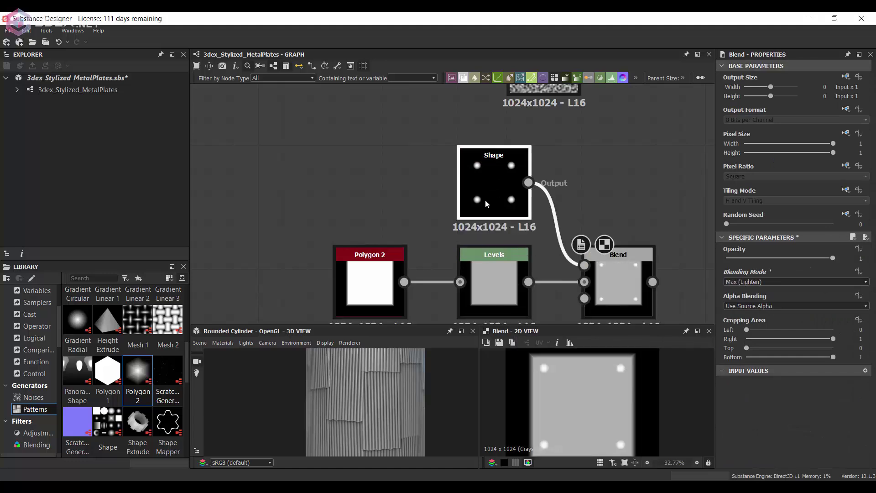
{"action": "middle_click_drag", "start_coordinate": [439, 229], "coordinate": [438, 205]}
{"action": "left_click_drag", "start_coordinate": [315, 212], "coordinate": [483, 288]}
{"action": "left_click_drag", "start_coordinate": [478, 284], "coordinate": [428, 333]}
{"action": "left_click_drag", "start_coordinate": [495, 165], "coordinate": [395, 176]}
{"action": "left_click_drag", "start_coordinate": [619, 259], "coordinate": [618, 284]}
{"action": "left_click_drag", "start_coordinate": [489, 164], "coordinate": [511, 214]}
Step: Insert a Levels node with lowered output white between Shape and Blend, and set the Shape scale to 0.34
{"action": "key", "text": "space"}
{"action": "type", "text": "levels"}
{"action": "double_click", "coordinate": [619, 284]}
{"action": "left_click", "coordinate": [508, 228]}
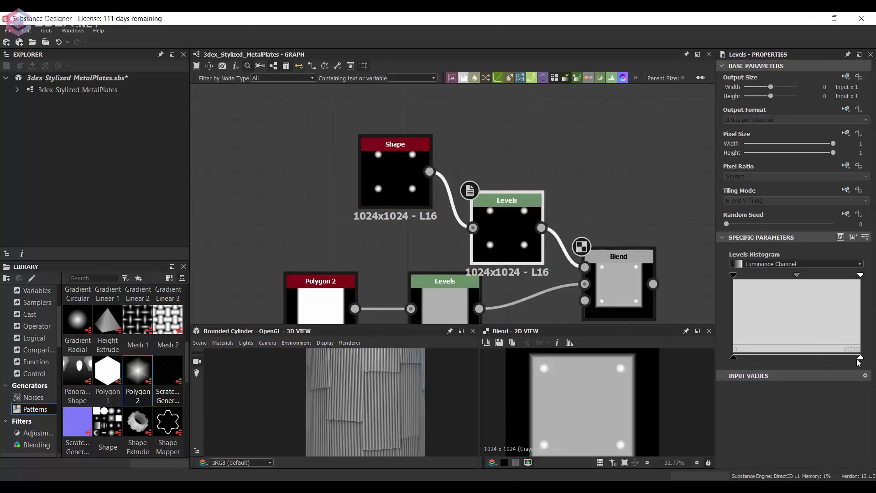
{"action": "left_click", "coordinate": [396, 176]}
{"action": "scroll", "coordinate": [755, 401], "scroll_direction": "down", "scroll_amount": 4}
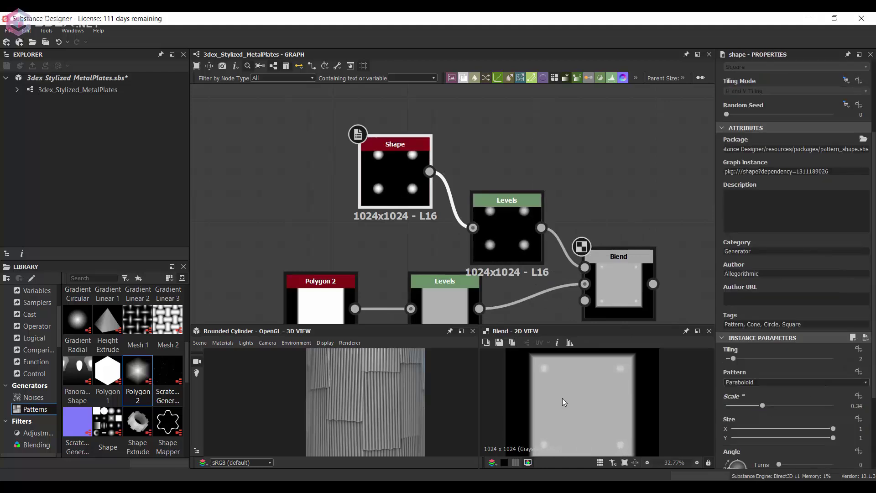
Step: Add a Tile Generator after the Blend, using Image Input as the pattern with X and Y amounts of 3
{"action": "scroll", "coordinate": [565, 401], "scroll_direction": "down", "scroll_amount": 3}
{"action": "scroll", "coordinate": [535, 215], "scroll_direction": "down", "scroll_amount": 3}
{"action": "key", "text": "space"}
{"action": "type", "text": "tile"}
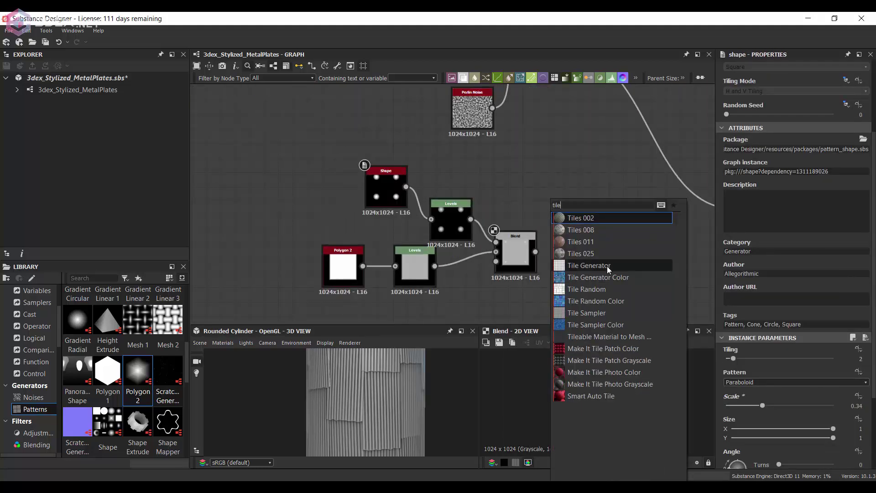
{"action": "left_click", "coordinate": [608, 265]}
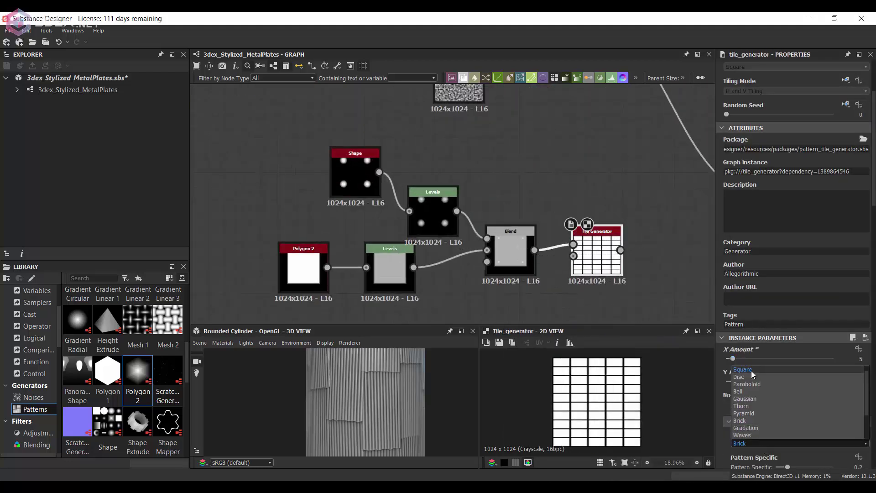
{"action": "left_click", "coordinate": [752, 371]}
{"action": "key", "text": "Return"}
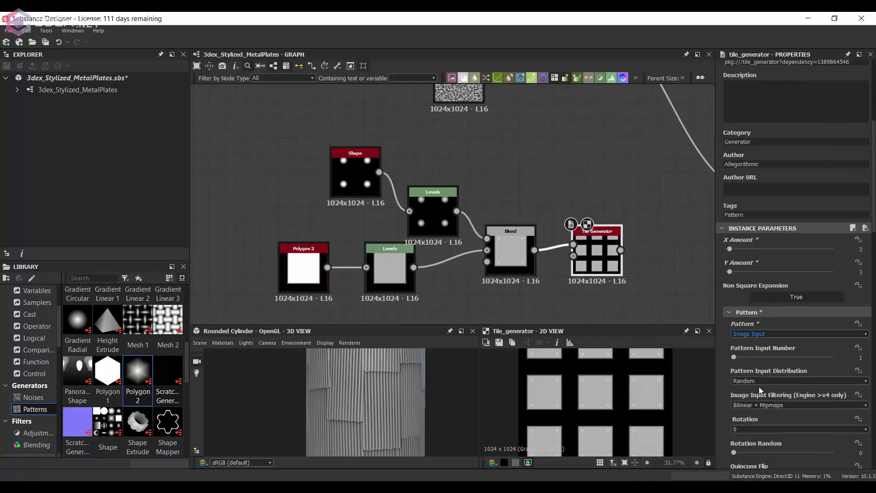
Step: Randomize the tiles with scale 0.25, rotation 0.15, position X 0.06 and Y 0.1, and a vertical random offset of 0.39
{"action": "scroll", "coordinate": [759, 387], "scroll_direction": "down", "scroll_amount": 10}
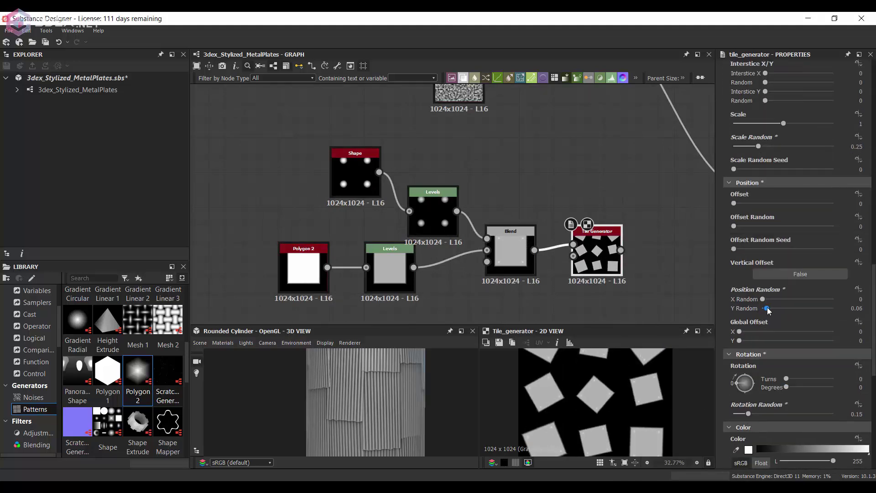
{"action": "left_click_drag", "start_coordinate": [745, 227], "coordinate": [773, 227]}
{"action": "left_click", "coordinate": [781, 274]}
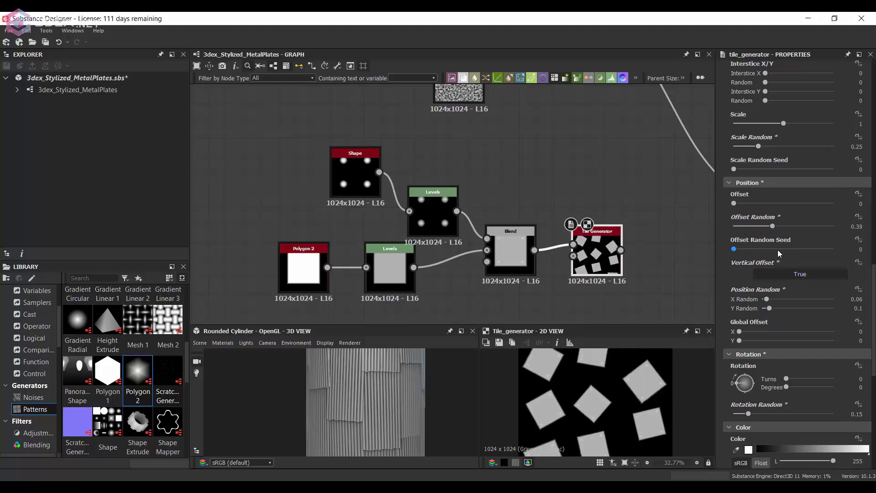
Step: Set the Tile Generator's Random Mask to 0.47 and enable Invert Mask
{"action": "scroll", "coordinate": [776, 296], "scroll_direction": "down", "scroll_amount": 8}
{"action": "left_click_drag", "start_coordinate": [734, 344], "coordinate": [759, 344]}
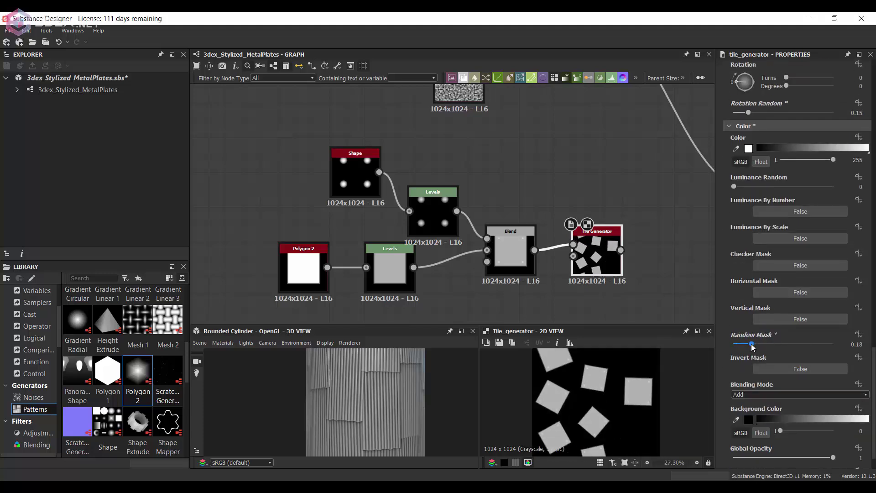
{"action": "scroll", "coordinate": [615, 232], "scroll_direction": "down", "scroll_amount": 3}
Step: Reposition the plate detail node chain and move the Directional Warp node close to its Tile Generator
{"action": "middle_click_drag", "start_coordinate": [612, 234], "coordinate": [541, 260]}
{"action": "double_click", "coordinate": [527, 181]}
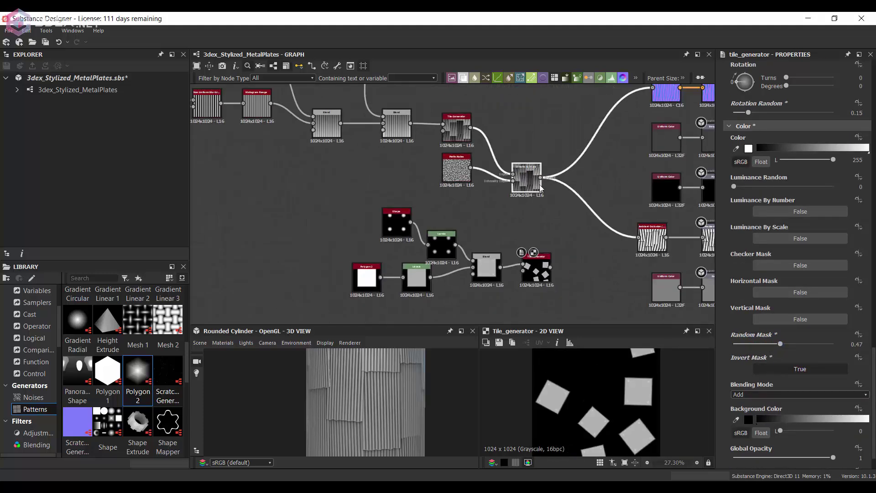
{"action": "scroll", "coordinate": [461, 210], "scroll_direction": "up", "scroll_amount": 1}
{"action": "middle_click_drag", "start_coordinate": [452, 210], "coordinate": [417, 201]}
{"action": "left_click_drag", "start_coordinate": [284, 195], "coordinate": [516, 292]}
{"action": "scroll", "coordinate": [476, 235], "scroll_direction": "up", "scroll_amount": 2}
{"action": "left_click_drag", "start_coordinate": [517, 297], "coordinate": [425, 265]}
{"action": "double_click", "coordinate": [424, 265]}
{"action": "left_click_drag", "start_coordinate": [518, 137], "coordinate": [473, 200]}
Step: Add a Height Blend node after Directional Warp and connect the plate Tile Generator to its other height input
{"action": "key", "text": "space"}
{"action": "type", "text": "he"}
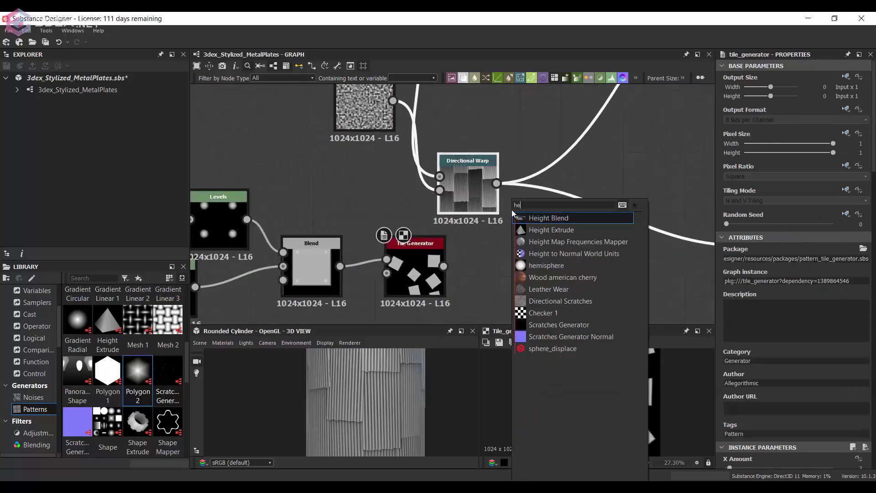
{"action": "key", "text": "Return"}
{"action": "left_click_drag", "start_coordinate": [570, 188], "coordinate": [570, 248]}
{"action": "scroll", "coordinate": [498, 240], "scroll_direction": "up", "scroll_amount": 2}
{"action": "left_click_drag", "start_coordinate": [420, 278], "coordinate": [563, 229]}
Step: Preview the Height Blend result and set its Height Offset to 0.54
{"action": "scroll", "coordinate": [612, 374], "scroll_direction": "up", "scroll_amount": 5}
{"action": "scroll", "coordinate": [556, 180], "scroll_direction": "down", "scroll_amount": 5}
{"action": "scroll", "coordinate": [580, 193], "scroll_direction": "up", "scroll_amount": 2}
{"action": "double_click", "coordinate": [599, 206]}
{"action": "scroll", "coordinate": [777, 386], "scroll_direction": "down", "scroll_amount": 3}
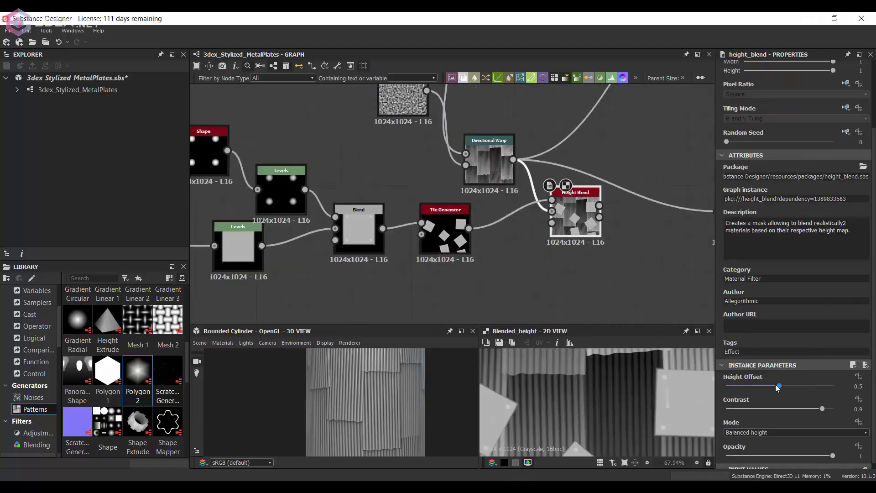
{"action": "scroll", "coordinate": [621, 397], "scroll_direction": "down", "scroll_amount": 4}
{"action": "key", "text": "f"}
Step: Feed the Height Blend output into the Normal and Ambient Occlusion nodes in place of Directional Warp
{"action": "scroll", "coordinate": [603, 212], "scroll_direction": "down", "scroll_amount": 3}
{"action": "middle_click_drag", "start_coordinate": [604, 212], "coordinate": [525, 261]}
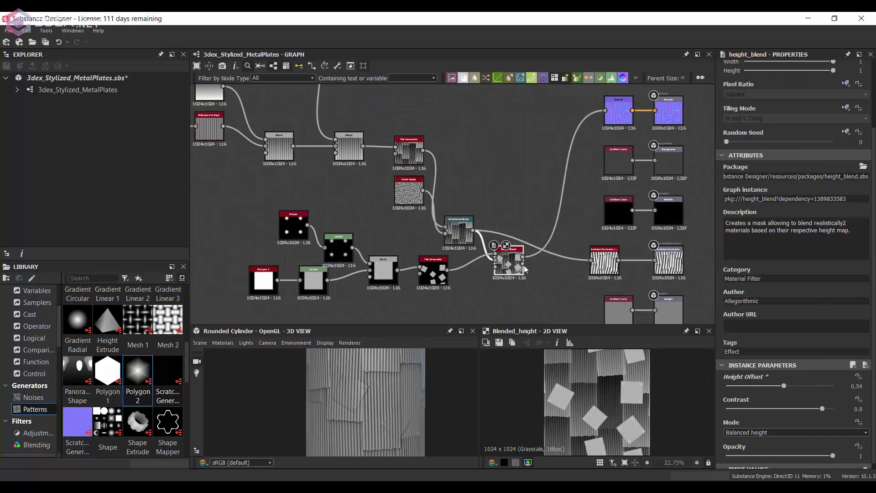
{"action": "scroll", "coordinate": [479, 287], "scroll_direction": "up", "scroll_amount": 2}
{"action": "left_click_drag", "start_coordinate": [522, 257], "coordinate": [552, 226]}
{"action": "left_click_drag", "start_coordinate": [377, 411], "coordinate": [399, 387]}
Step: Set the plate Tile Generator's scale to 1.28 and its blending mode to Max
{"action": "scroll", "coordinate": [447, 274], "scroll_direction": "up", "scroll_amount": 1}
{"action": "middle_click_drag", "start_coordinate": [448, 274], "coordinate": [543, 202]}
{"action": "left_click", "coordinate": [501, 190]}
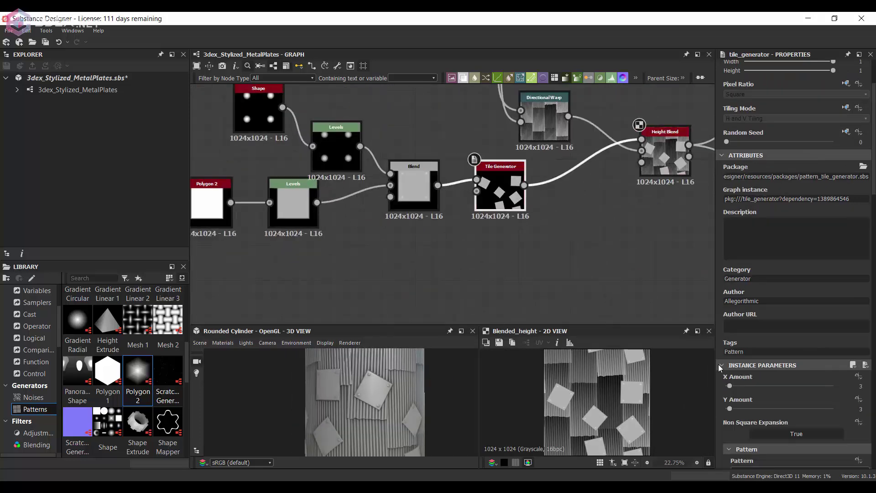
{"action": "scroll", "coordinate": [768, 388], "scroll_direction": "down", "scroll_amount": 5}
{"action": "scroll", "coordinate": [797, 369], "scroll_direction": "down", "scroll_amount": 8}
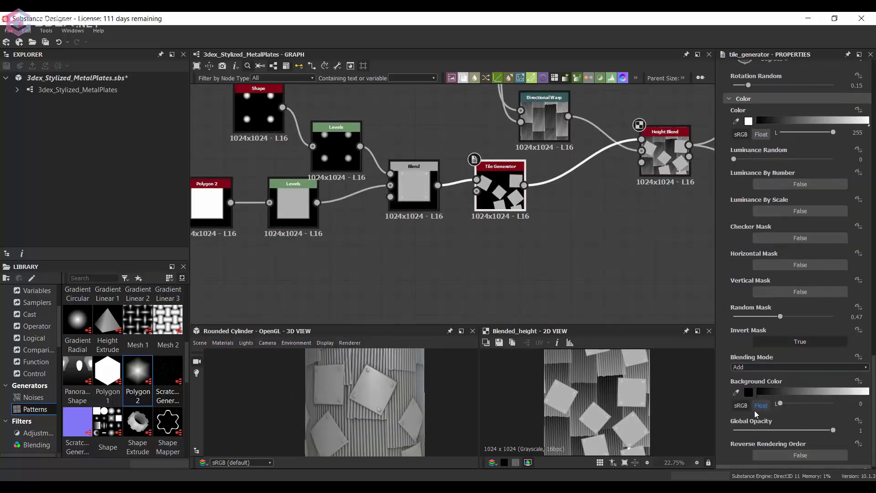
{"action": "mouse_move", "coordinate": [359, 388]}
{"action": "left_mouse_down"}
{"action": "mouse_move", "coordinate": [349, 386]}
{"action": "mouse_move", "coordinate": [416, 410]}
{"action": "mouse_move", "coordinate": [365, 406]}
{"action": "mouse_move", "coordinate": [346, 389]}
{"action": "left_mouse_up"}
{"action": "scroll", "coordinate": [785, 307], "scroll_direction": "up", "scroll_amount": 1}
Step: Turn off Invert Mask on the plate Tile Generator and set Random Mask to 0.46
{"action": "left_click", "coordinate": [781, 337]}
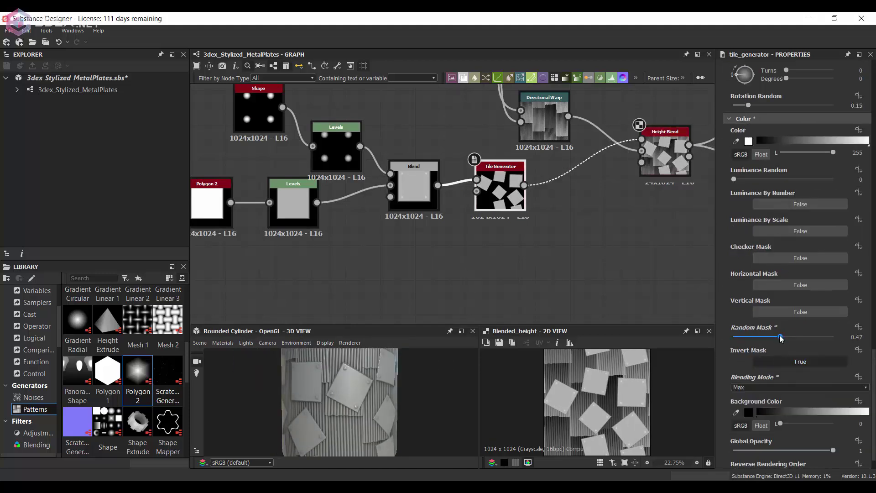
{"action": "left_click", "coordinate": [786, 359]}
{"action": "mouse_move", "coordinate": [782, 336]}
{"action": "left_mouse_down"}
{"action": "mouse_move", "coordinate": [761, 335]}
{"action": "mouse_move", "coordinate": [779, 337]}
{"action": "left_mouse_up"}
{"action": "scroll", "coordinate": [299, 390], "scroll_direction": "down", "scroll_amount": 3}
{"action": "left_click_drag", "start_coordinate": [300, 391], "coordinate": [460, 387]}
{"action": "scroll", "coordinate": [331, 390], "scroll_direction": "up", "scroll_amount": 3}
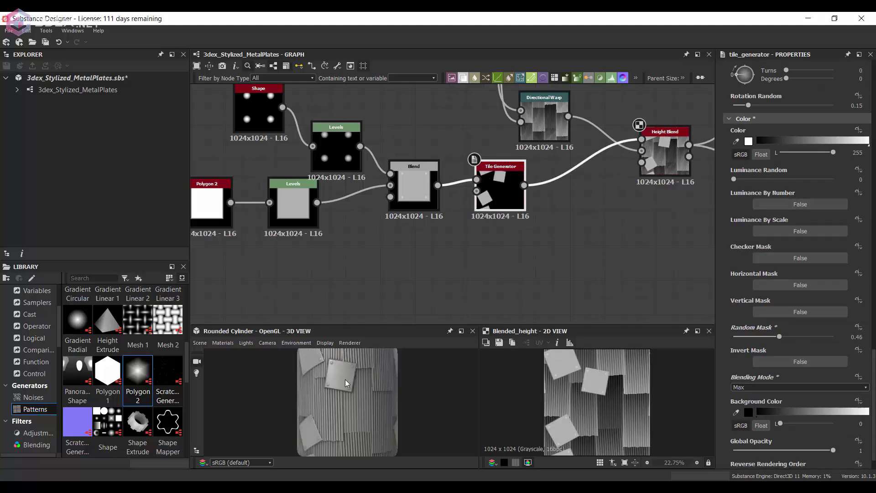
Step: Shift the plates with a Global Offset of X 0.17 and Y 0.49
{"action": "scroll", "coordinate": [790, 223], "scroll_direction": "up", "scroll_amount": 5}
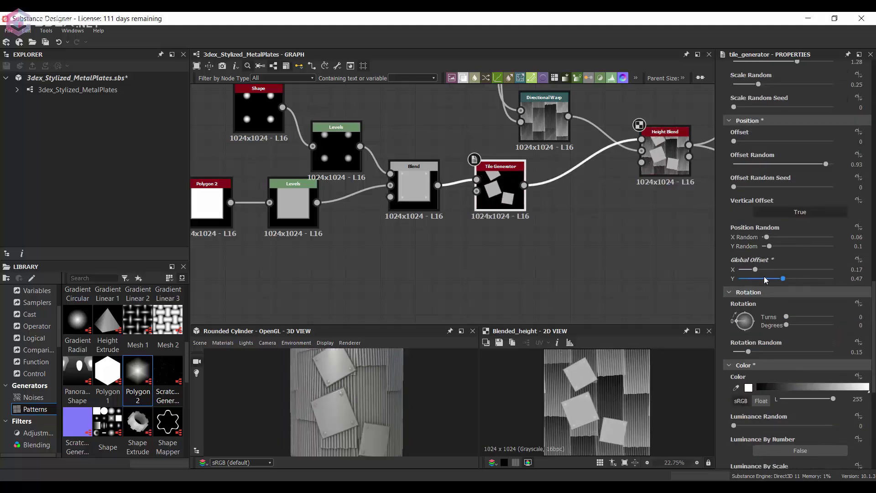
{"action": "scroll", "coordinate": [354, 398], "scroll_direction": "up", "scroll_amount": 5}
{"action": "scroll", "coordinate": [802, 308], "scroll_direction": "down", "scroll_amount": 7}
{"action": "scroll", "coordinate": [803, 308], "scroll_direction": "up", "scroll_amount": 10}
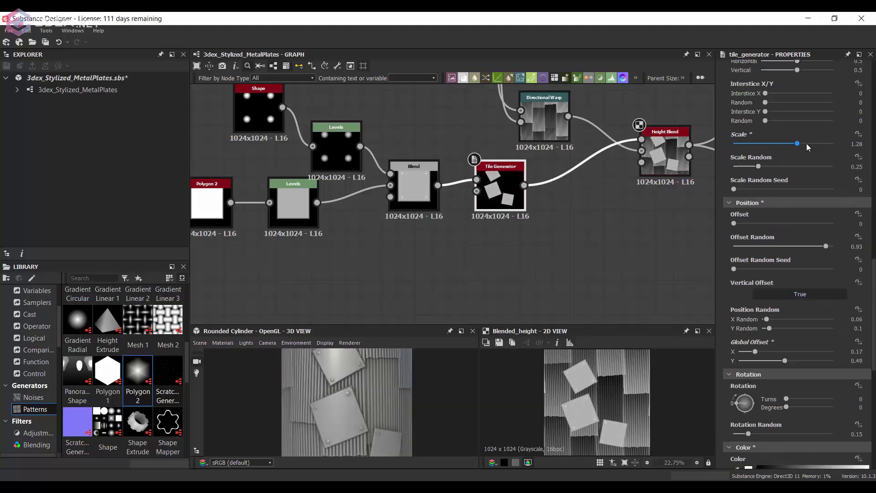
Step: Adjust the plates' random variation, with Rotation Random at 0.41 and Random Mask at 0.35
{"action": "left_click", "coordinate": [773, 167]}
{"action": "scroll", "coordinate": [757, 329], "scroll_direction": "down", "scroll_amount": 1}
{"action": "left_click_drag", "start_coordinate": [749, 379], "coordinate": [774, 379]}
{"action": "scroll", "coordinate": [802, 363], "scroll_direction": "down", "scroll_amount": 11}
{"action": "left_click_drag", "start_coordinate": [783, 310], "coordinate": [786, 310]}
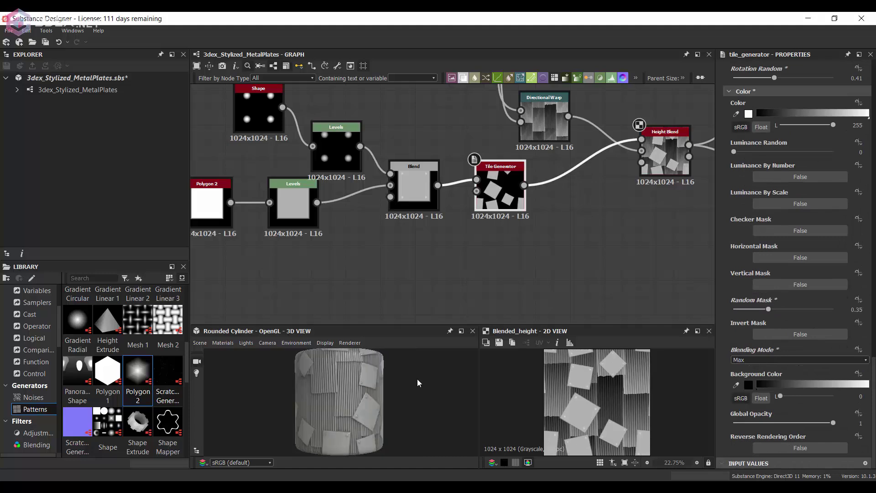
{"action": "scroll", "coordinate": [407, 381], "scroll_direction": "up", "scroll_amount": 4}
{"action": "mouse_move", "coordinate": [383, 382]}
{"action": "left_mouse_down"}
{"action": "mouse_move", "coordinate": [328, 386]}
{"action": "mouse_move", "coordinate": [375, 379]}
{"action": "left_mouse_up"}
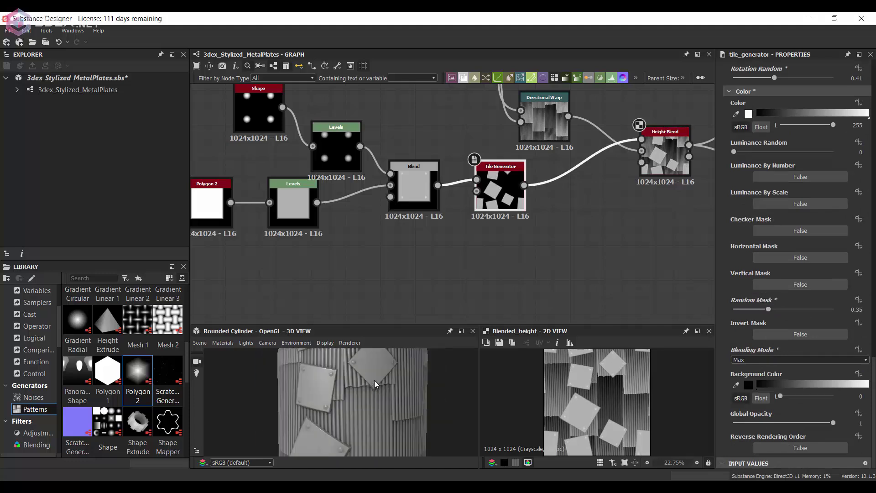
Step: Add a Cells 1 noise node from the generator noises above the rivet Blend
{"action": "scroll", "coordinate": [489, 149], "scroll_direction": "down", "scroll_amount": 2}
{"action": "scroll", "coordinate": [457, 200], "scroll_direction": "up", "scroll_amount": 4}
{"action": "middle_click_drag", "start_coordinate": [477, 146], "coordinate": [522, 167]}
{"action": "left_click", "coordinate": [33, 398]}
{"action": "scroll", "coordinate": [116, 364], "scroll_direction": "up", "scroll_amount": 5}
{"action": "left_click_drag", "start_coordinate": [108, 405], "coordinate": [465, 133]}
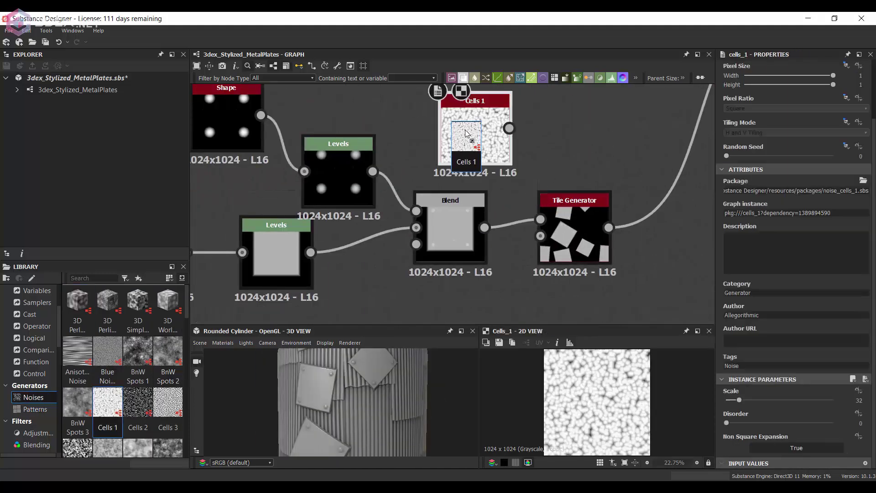
Step: Lower the Cells 1 scale for larger cells and add an Invert Grayscale node after it
{"action": "middle_click_drag", "start_coordinate": [525, 224], "coordinate": [501, 252]}
{"action": "key", "text": "space"}
{"action": "type", "text": "inv"}
{"action": "key", "text": "Return"}
Step: Move the plate Tile Generator farther from the rivet Blend to make room between them
{"action": "middle_click_drag", "start_coordinate": [548, 229], "coordinate": [462, 207]}
{"action": "left_click", "coordinate": [565, 201]}
{"action": "key", "text": "space"}
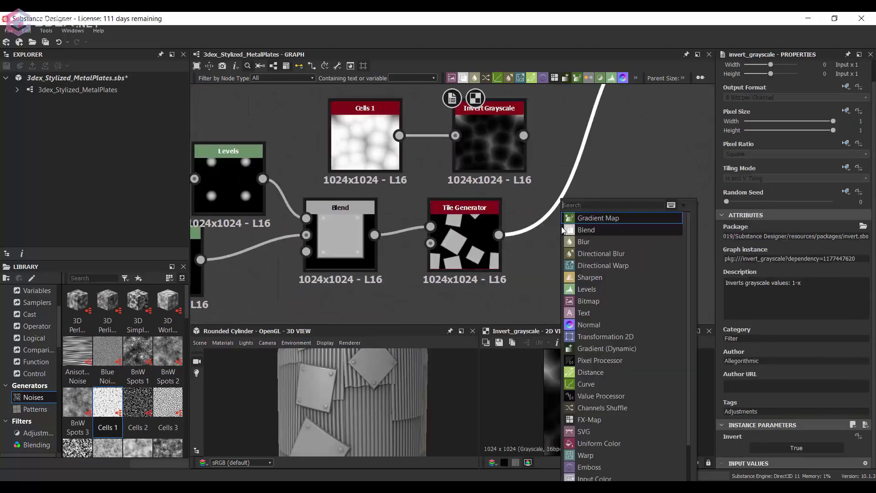
{"action": "left_click_drag", "start_coordinate": [456, 208], "coordinate": [652, 194]}
{"action": "middle_click_drag", "start_coordinate": [538, 265], "coordinate": [577, 262]}
Step: Insert a second Blend before the Tile Generator, with Invert Grayscale as foreground and Add (Linear Dodge) as its mode
{"action": "left_click", "coordinate": [468, 240]}
{"action": "key", "text": "space"}
{"action": "type", "text": "blend"}
{"action": "key", "text": "Return"}
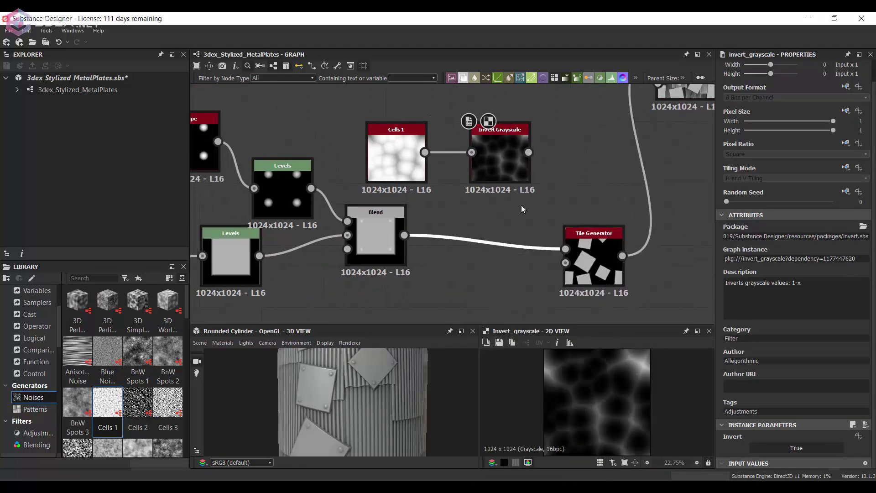
{"action": "left_click_drag", "start_coordinate": [529, 152], "coordinate": [451, 231]}
{"action": "left_click", "coordinate": [769, 282]}
{"action": "left_click", "coordinate": [767, 289]}
{"action": "left_click", "coordinate": [752, 282]}
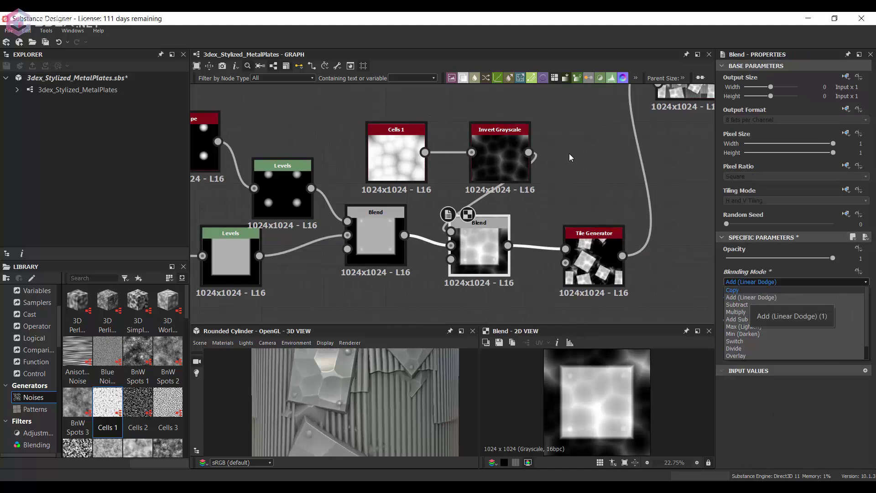
{"action": "left_click_drag", "start_coordinate": [376, 215], "coordinate": [376, 236]}
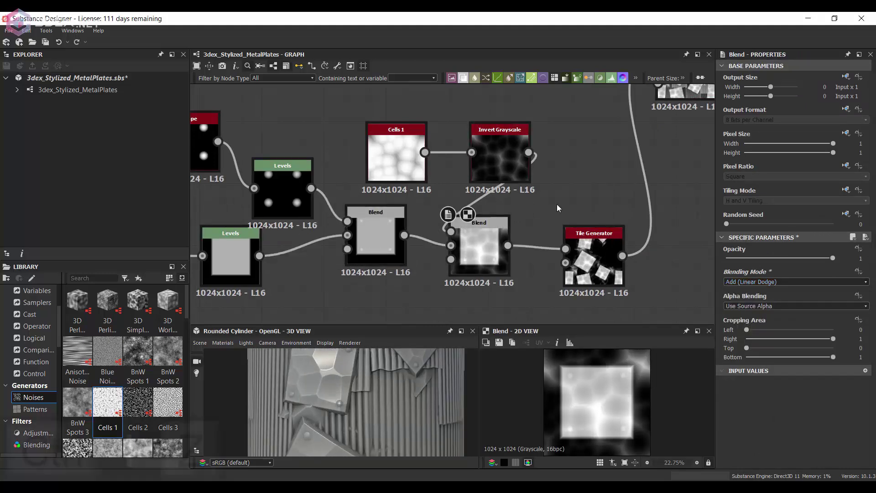
{"action": "key", "text": "ctrl+z"}
{"action": "key", "text": "ctrl+z"}
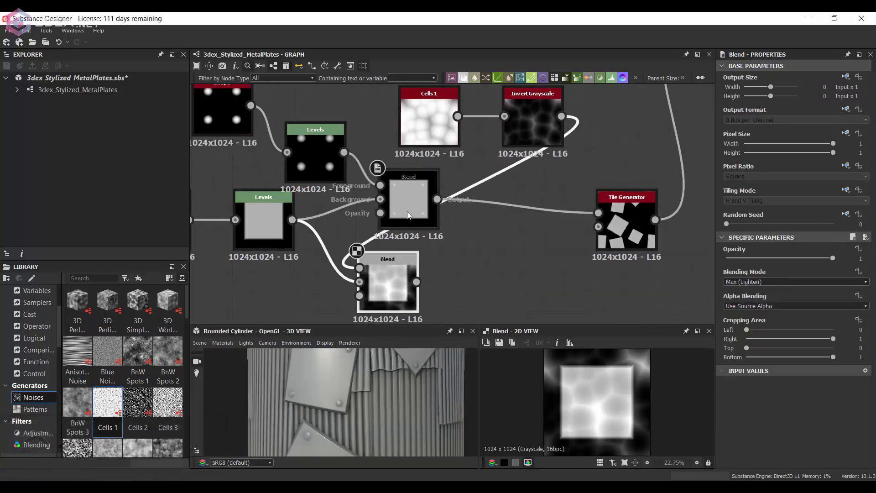
Step: Reorder the blends so the cell Blend takes the polygon Levels and feeds the rivet Blend before the Tile Generator
{"action": "left_click_drag", "start_coordinate": [396, 205], "coordinate": [381, 199]}
{"action": "left_click_drag", "start_coordinate": [409, 201], "coordinate": [533, 243]}
{"action": "scroll", "coordinate": [548, 237], "scroll_direction": "down", "scroll_amount": 3}
Step: Arrange the Cells 1, Invert Grayscale, Polygon 2 and Levels nodes in two tidy rows ahead of the cell Blend
{"action": "left_click_drag", "start_coordinate": [549, 168], "coordinate": [418, 252]}
{"action": "middle_click_drag", "start_coordinate": [456, 283], "coordinate": [458, 255]}
{"action": "left_click_drag", "start_coordinate": [467, 235], "coordinate": [466, 285]}
{"action": "left_click_drag", "start_coordinate": [358, 246], "coordinate": [322, 256]}
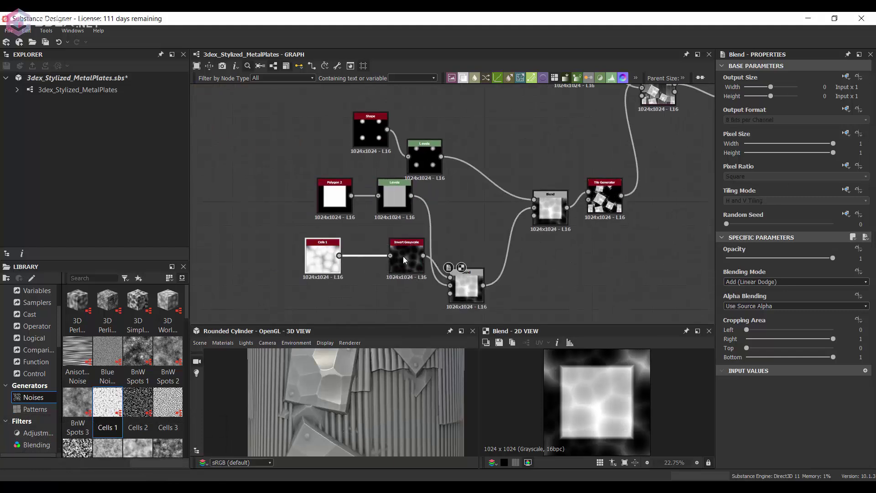
{"action": "left_click_drag", "start_coordinate": [394, 196], "coordinate": [395, 220]}
{"action": "left_click_drag", "start_coordinate": [396, 257], "coordinate": [396, 308]}
{"action": "middle_click_drag", "start_coordinate": [396, 308], "coordinate": [392, 246]}
{"action": "scroll", "coordinate": [391, 247], "scroll_direction": "up", "scroll_amount": 2}
{"action": "left_click_drag", "start_coordinate": [366, 239], "coordinate": [350, 249]}
Step: Set the cell Blend to Multiply with an opacity of 0.23, checking the dents on the 3D plates
{"action": "left_click", "coordinate": [492, 213]}
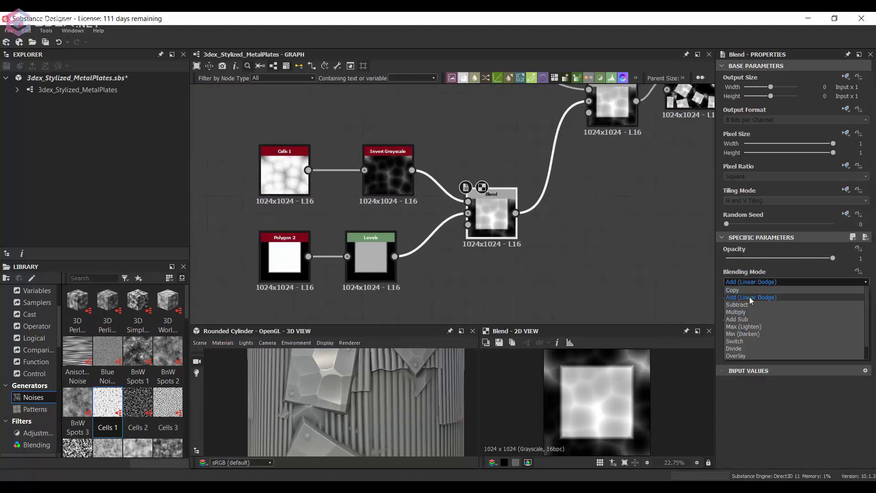
{"action": "left_click", "coordinate": [746, 312]}
{"action": "left_click", "coordinate": [753, 257]}
{"action": "left_click", "coordinate": [747, 282]}
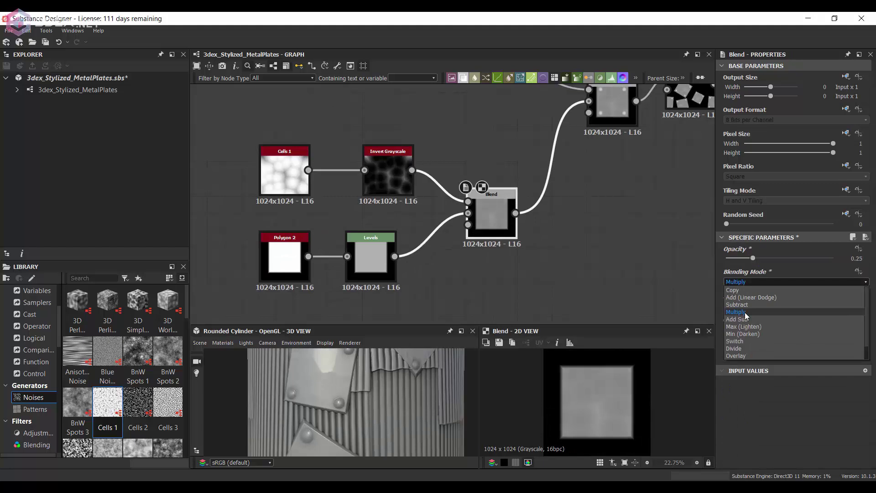
{"action": "left_click", "coordinate": [743, 333]}
{"action": "left_click_drag", "start_coordinate": [754, 258], "coordinate": [749, 262]}
{"action": "mouse_move", "coordinate": [379, 396]}
{"action": "left_mouse_down"}
{"action": "mouse_move", "coordinate": [350, 393]}
{"action": "mouse_move", "coordinate": [392, 392]}
{"action": "left_mouse_up"}
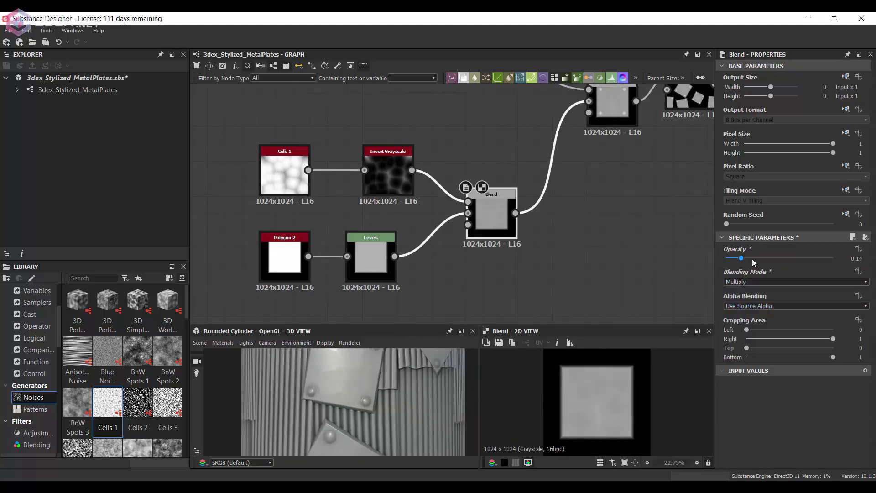
{"action": "left_click_drag", "start_coordinate": [753, 260], "coordinate": [751, 260]}
{"action": "scroll", "coordinate": [351, 399], "scroll_direction": "down", "scroll_amount": 4}
{"action": "scroll", "coordinate": [359, 402], "scroll_direction": "up", "scroll_amount": 3}
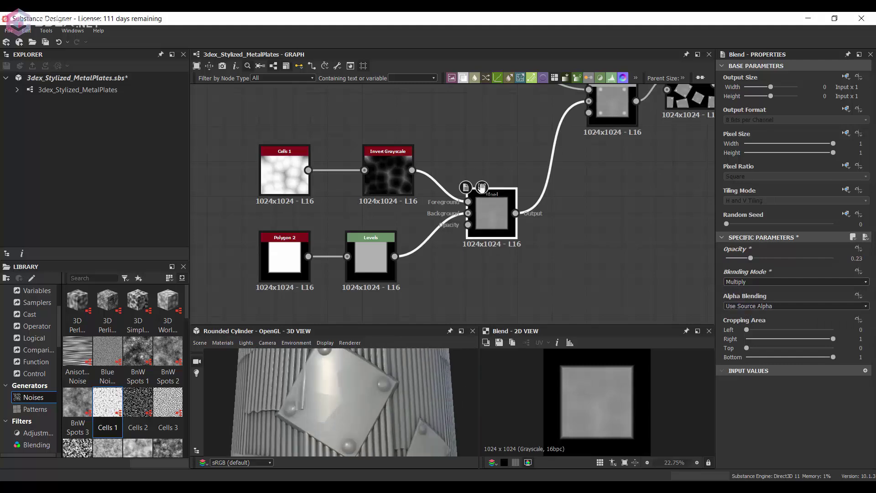
Step: Insert a Warp node between Invert Grayscale and the cell Blend
{"action": "scroll", "coordinate": [462, 149], "scroll_direction": "up", "scroll_amount": 3}
{"action": "key", "text": "space"}
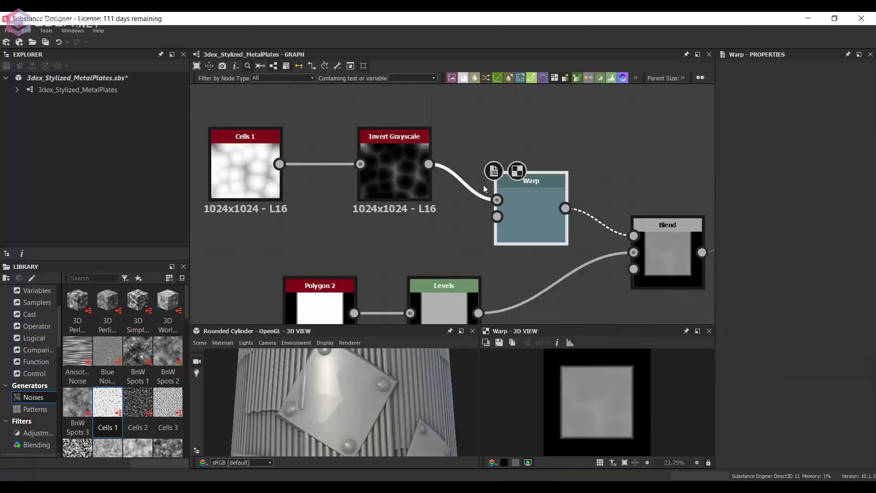
Step: Add a Perlin Noise node driving the second input of the Warp node and set its scale to 12
{"action": "left_click_drag", "start_coordinate": [531, 180], "coordinate": [544, 151]}
{"action": "key", "text": "space"}
{"action": "type", "text": "per"}
{"action": "left_click", "coordinate": [437, 228]}
{"action": "left_click_drag", "start_coordinate": [394, 157], "coordinate": [394, 133]}
{"action": "left_click_drag", "start_coordinate": [429, 239], "coordinate": [509, 187]}
{"action": "left_click_drag", "start_coordinate": [779, 401], "coordinate": [735, 401]}
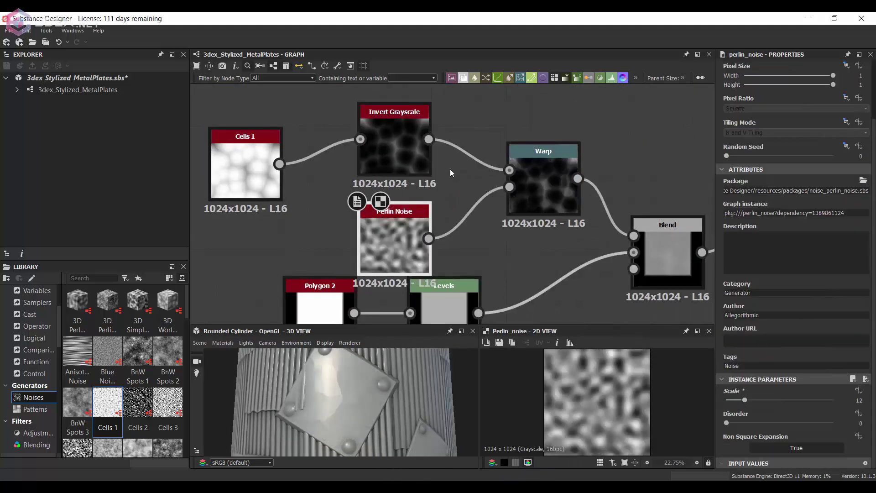
Step: Bring the cell, noise and Warp nodes closer together and set the Warp intensity to 0.69
{"action": "scroll", "coordinate": [495, 211], "scroll_direction": "down", "scroll_amount": 3}
{"action": "left_click_drag", "start_coordinate": [477, 235], "coordinate": [347, 157]}
{"action": "left_click_drag", "start_coordinate": [436, 175], "coordinate": [421, 154]}
{"action": "left_click_drag", "start_coordinate": [519, 198], "coordinate": [476, 183]}
{"action": "double_click", "coordinate": [477, 183]}
{"action": "scroll", "coordinate": [520, 208], "scroll_direction": "up", "scroll_amount": 1}
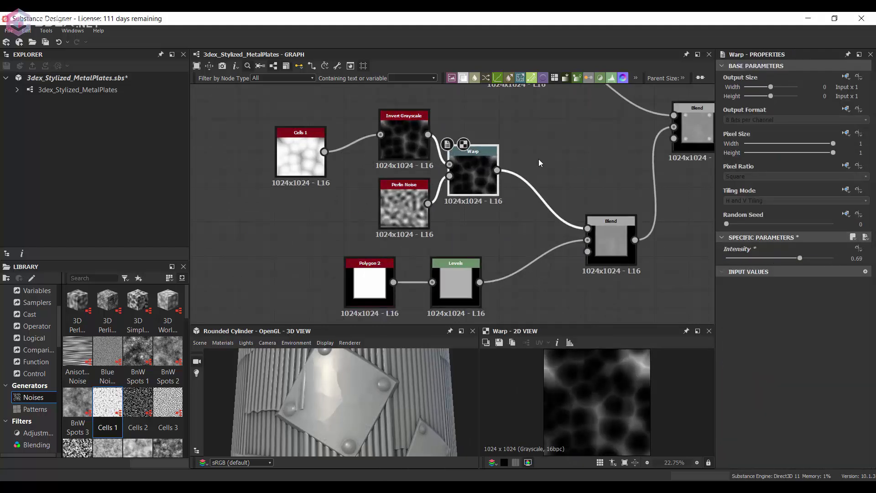
Step: Insert a Non Uniform Blur Grayscale node between the Warp and the cell Blend
{"action": "key", "text": "space"}
{"action": "type", "text": "bl"}
{"action": "left_click", "coordinate": [584, 350]}
{"action": "double_click", "coordinate": [546, 199]}
Step: Set the Height Blend's height offset to 0.61, checking the plates on the 3D cylinder
{"action": "scroll", "coordinate": [612, 259], "scroll_direction": "down", "scroll_amount": 3}
{"action": "middle_click_drag", "start_coordinate": [656, 225], "coordinate": [411, 240]}
{"action": "scroll", "coordinate": [486, 139], "scroll_direction": "up", "scroll_amount": 3}
{"action": "double_click", "coordinate": [497, 147]}
{"action": "scroll", "coordinate": [592, 407], "scroll_direction": "up", "scroll_amount": 3}
{"action": "scroll", "coordinate": [786, 402], "scroll_direction": "down", "scroll_amount": 3}
{"action": "left_click_drag", "start_coordinate": [791, 388], "coordinate": [793, 389]}
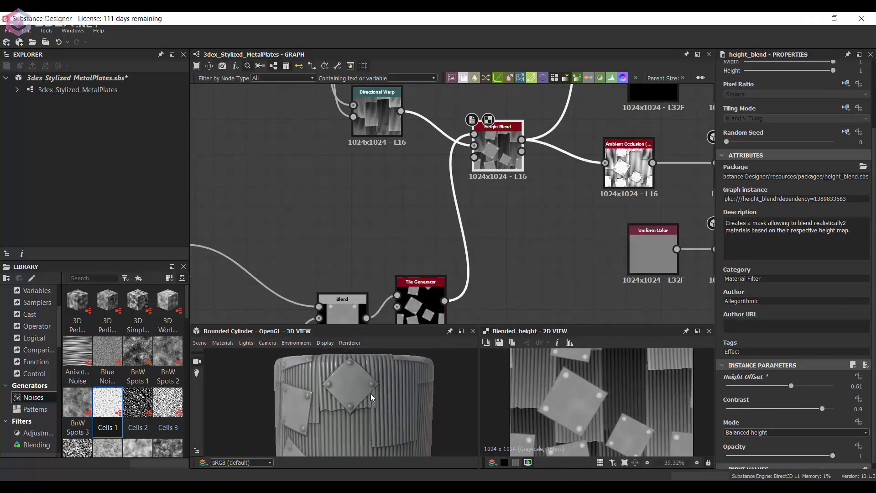
{"action": "scroll", "coordinate": [476, 122], "scroll_direction": "down", "scroll_amount": 3}
{"action": "scroll", "coordinate": [475, 275], "scroll_direction": "up", "scroll_amount": 3}
Step: Set the gradient of the Polygon 2 node to 0.08 to soften the square plate edges
{"action": "left_click", "coordinate": [475, 276]}
{"action": "scroll", "coordinate": [740, 402], "scroll_direction": "down", "scroll_amount": 4}
{"action": "left_click_drag", "start_coordinate": [736, 407], "coordinate": [734, 406]}
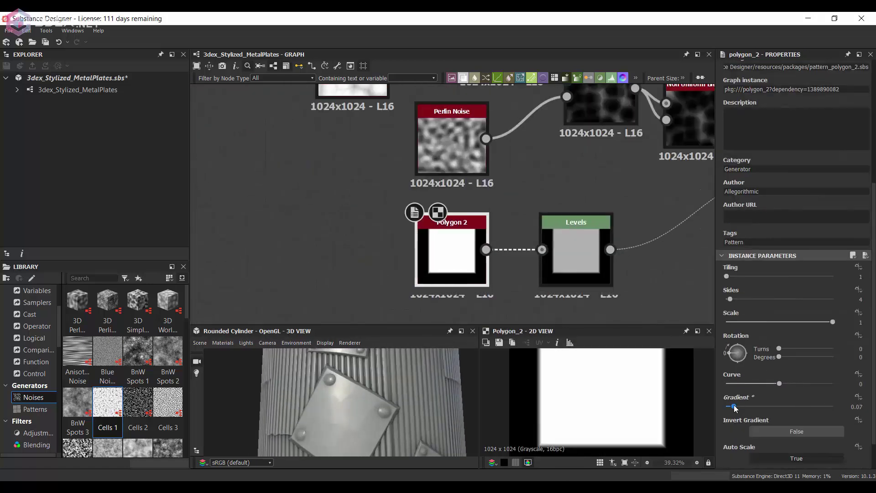
{"action": "scroll", "coordinate": [365, 401], "scroll_direction": "down", "scroll_amount": 3}
{"action": "left_click_drag", "start_coordinate": [356, 399], "coordinate": [392, 393]}
Step: Display the Height Blend output in the 2D view to examine the combined plates
{"action": "middle_click_drag", "start_coordinate": [479, 139], "coordinate": [458, 230]}
{"action": "scroll", "coordinate": [457, 228], "scroll_direction": "down", "scroll_amount": 2}
{"action": "middle_click_drag", "start_coordinate": [498, 99], "coordinate": [407, 188]}
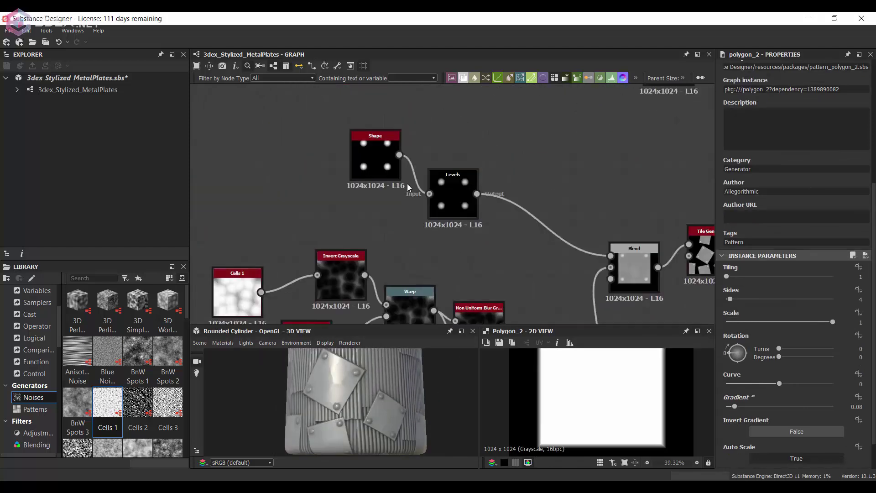
{"action": "scroll", "coordinate": [378, 410], "scroll_direction": "down", "scroll_amount": 3}
{"action": "scroll", "coordinate": [653, 146], "scroll_direction": "down", "scroll_amount": 3}
{"action": "middle_click_drag", "start_coordinate": [653, 146], "coordinate": [382, 199]}
{"action": "double_click", "coordinate": [491, 241]}
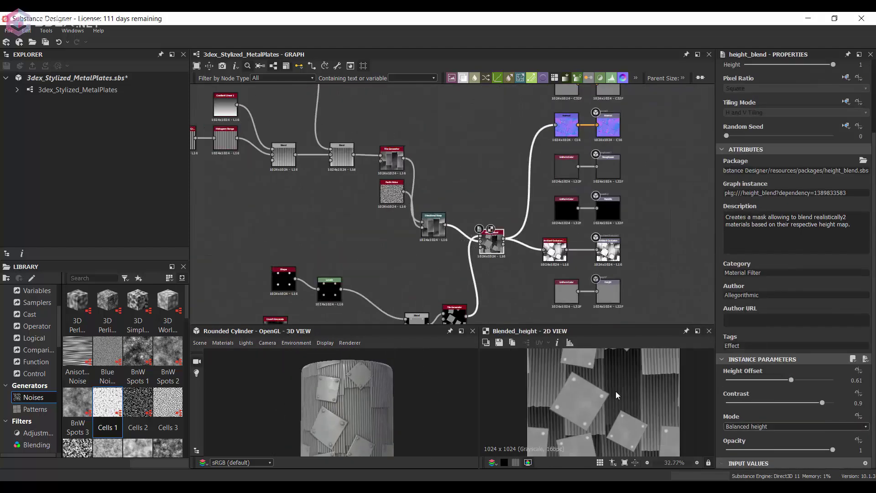
Step: Move the square plate nodes up closer to the corrugated sheet branch and save the package
{"action": "scroll", "coordinate": [584, 417], "scroll_direction": "down", "scroll_amount": 2}
{"action": "middle_click_drag", "start_coordinate": [260, 268], "coordinate": [379, 182]}
{"action": "left_click_drag", "start_coordinate": [330, 168], "coordinate": [550, 303]}
{"action": "left_click_drag", "start_coordinate": [540, 226], "coordinate": [520, 185]}
{"action": "middle_click_drag", "start_coordinate": [519, 185], "coordinate": [519, 252]}
{"action": "key", "text": "ctrl+s"}
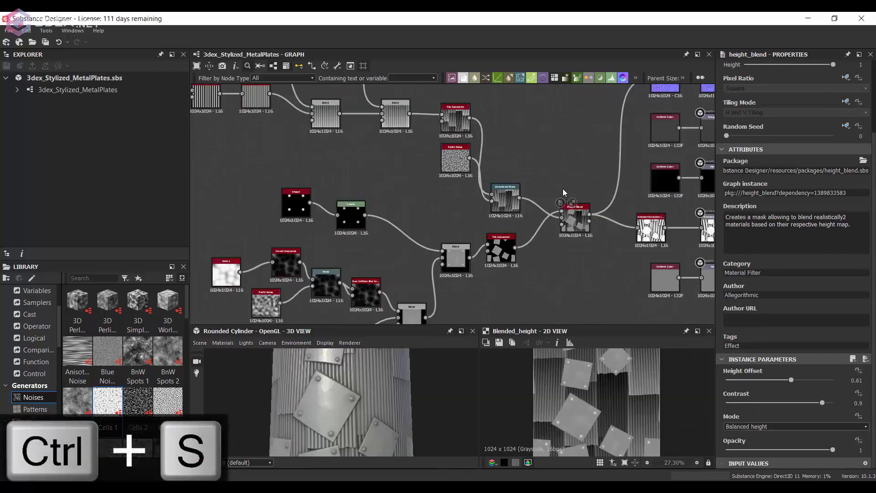
Step: Insert a Slope Blur Grayscale after the Height Blend and connect a new Perlin Noise to its slope input
{"action": "scroll", "coordinate": [562, 189], "scroll_direction": "down", "scroll_amount": 5}
{"action": "left_click_drag", "start_coordinate": [396, 130], "coordinate": [566, 256]}
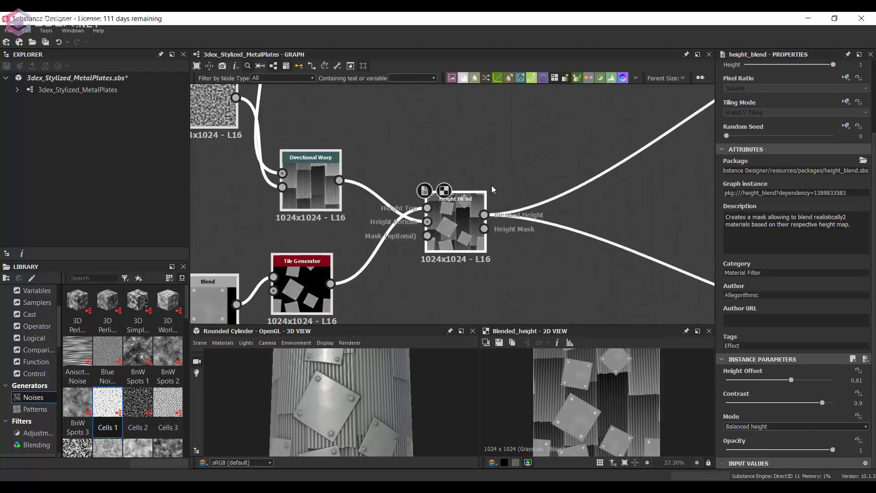
{"action": "scroll", "coordinate": [514, 179], "scroll_direction": "up", "scroll_amount": 2}
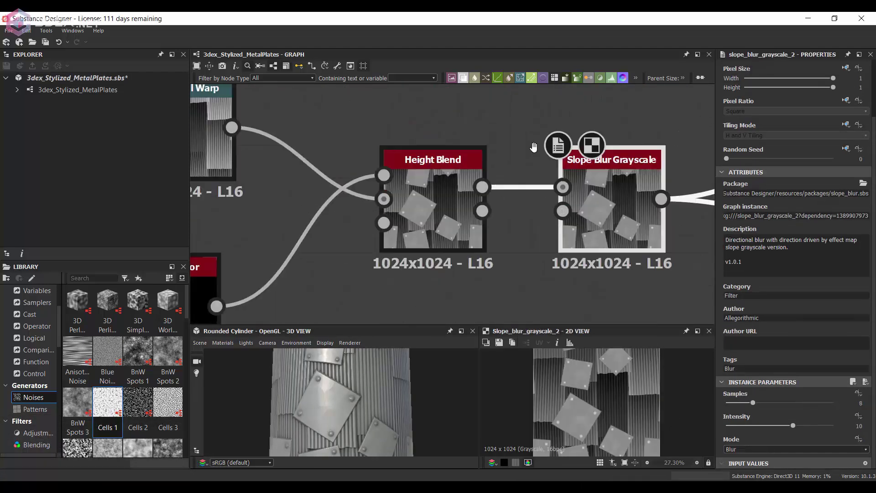
{"action": "key", "text": "space"}
{"action": "type", "text": "per"}
{"action": "left_click", "coordinate": [491, 230]}
{"action": "left_click_drag", "start_coordinate": [503, 282], "coordinate": [533, 191]}
Step: Set the Slope Blur Grayscale to 32 samples, an intensity of 1.09 and Min mode
{"action": "double_click", "coordinate": [567, 190]}
{"action": "left_click_drag", "start_coordinate": [753, 403], "coordinate": [865, 407]}
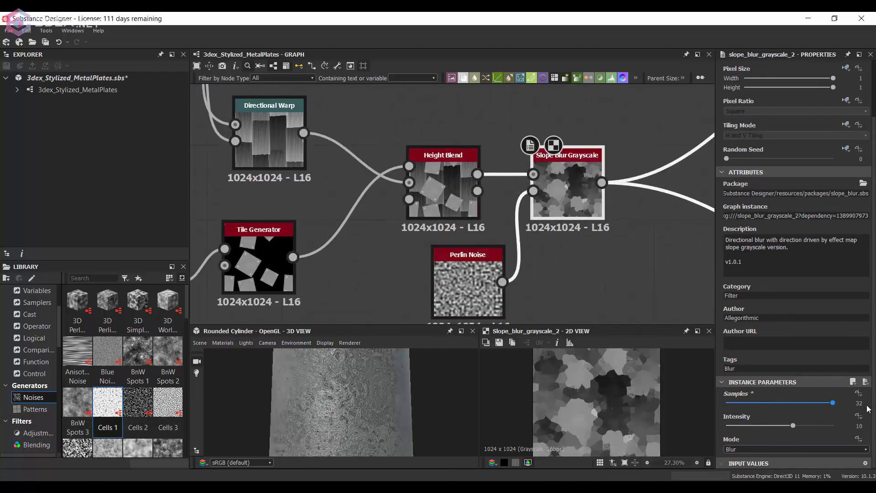
{"action": "left_click_drag", "start_coordinate": [793, 425], "coordinate": [733, 426]}
{"action": "left_click", "coordinate": [741, 450]}
{"action": "left_click", "coordinate": [736, 469]}
{"action": "left_click", "coordinate": [738, 449]}
{"action": "left_click", "coordinate": [737, 463]}
Step: Set the Perlin Noise driving the slope blur to a scale of 16 and a disorder of 0.21
{"action": "scroll", "coordinate": [477, 270], "scroll_direction": "up", "scroll_amount": 2}
{"action": "middle_click_drag", "start_coordinate": [477, 283], "coordinate": [506, 232]}
{"action": "left_click_drag", "start_coordinate": [498, 242], "coordinate": [476, 242]}
{"action": "left_click_drag", "start_coordinate": [780, 403], "coordinate": [744, 407]}
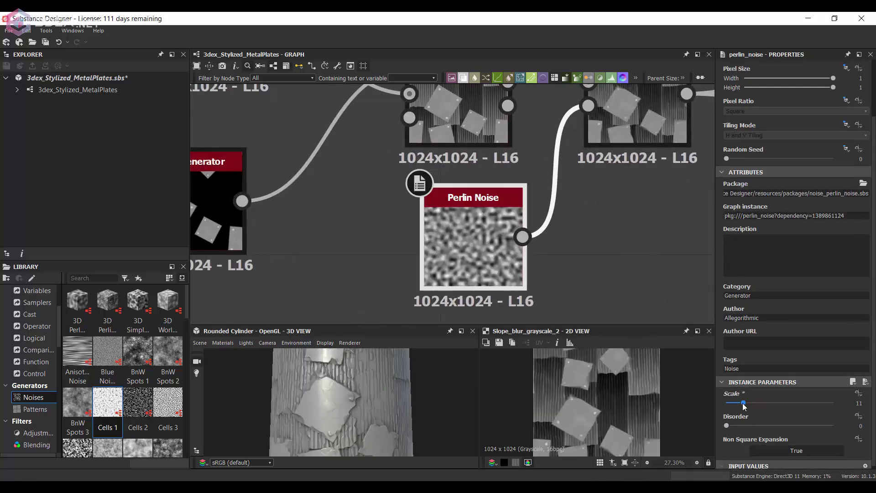
{"action": "scroll", "coordinate": [342, 404], "scroll_direction": "up", "scroll_amount": 3}
{"action": "mouse_move", "coordinate": [342, 404]}
{"action": "left_mouse_down"}
{"action": "mouse_move", "coordinate": [373, 406]}
{"action": "mouse_move", "coordinate": [345, 403]}
{"action": "left_mouse_up"}
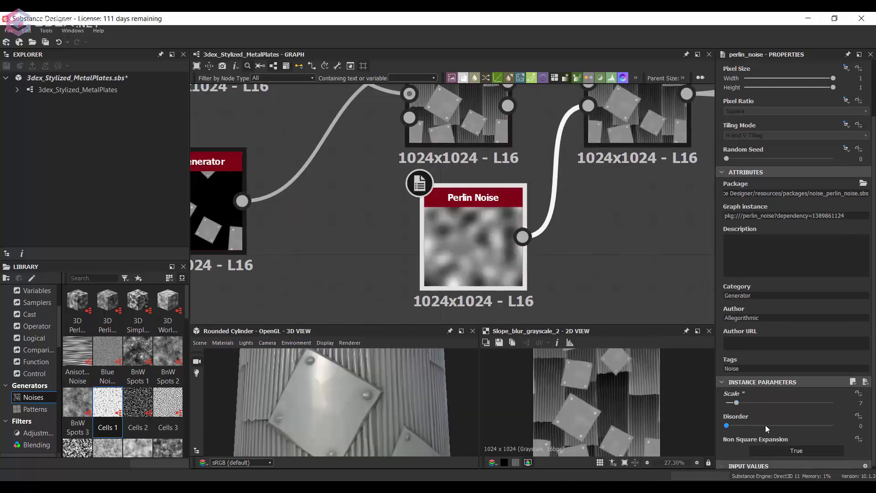
{"action": "left_click_drag", "start_coordinate": [744, 405], "coordinate": [753, 405]}
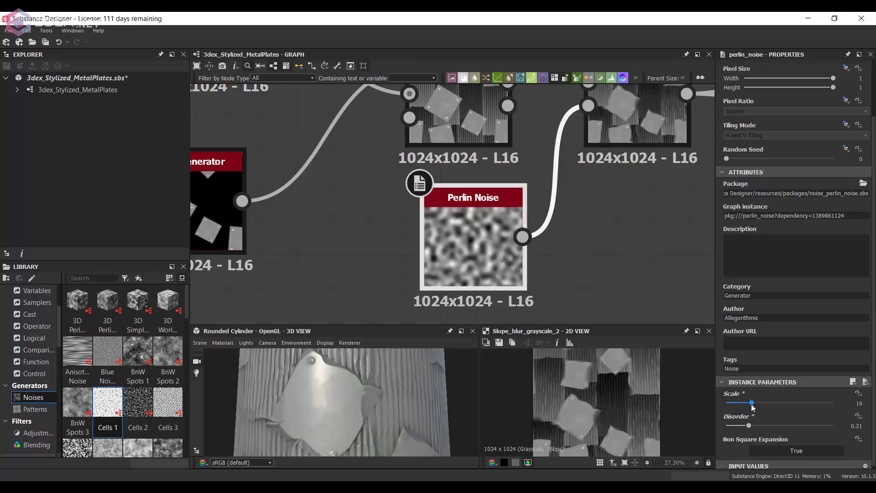
Step: Add a Blend node mixing the Slope Blur Grayscale output over the original Height Blend output
{"action": "scroll", "coordinate": [369, 398], "scroll_direction": "down", "scroll_amount": 3}
{"action": "left_click", "coordinate": [504, 210]}
{"action": "middle_click_drag", "start_coordinate": [631, 121], "coordinate": [422, 215]}
{"action": "scroll", "coordinate": [505, 210], "scroll_direction": "down", "scroll_amount": 1}
{"action": "left_click_drag", "start_coordinate": [422, 214], "coordinate": [452, 155]}
{"action": "left_click", "coordinate": [459, 240]}
{"action": "left_click", "coordinate": [458, 157]}
{"action": "key", "text": "space"}
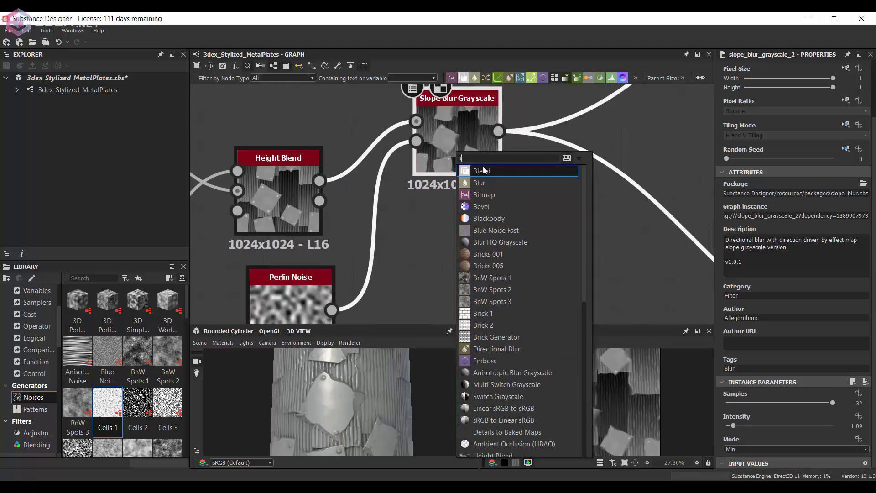
{"action": "left_click", "coordinate": [483, 171]}
Step: Set the new Blend's opacity to 0.23, checking the worn plate edges on the 3D cylinder
{"action": "left_click", "coordinate": [736, 258]}
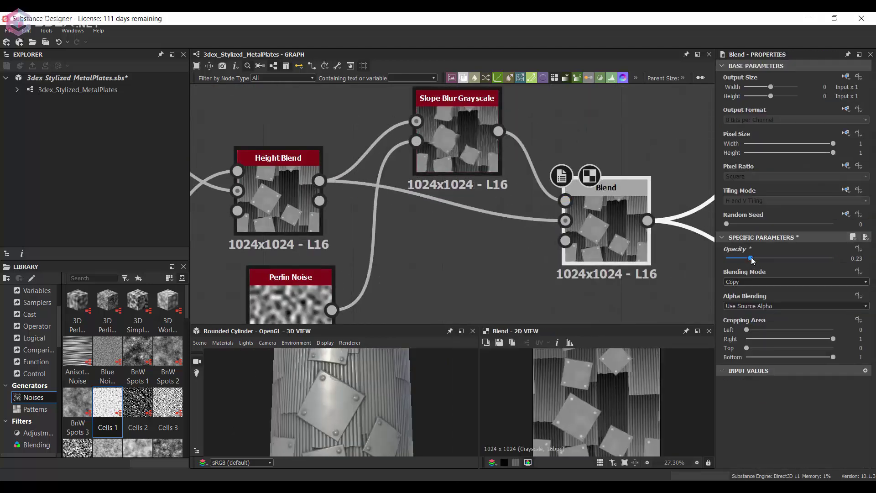
{"action": "scroll", "coordinate": [390, 394], "scroll_direction": "up", "scroll_amount": 3}
{"action": "scroll", "coordinate": [391, 393], "scroll_direction": "down", "scroll_amount": 3}
{"action": "mouse_move", "coordinate": [391, 393]}
{"action": "left_mouse_down"}
{"action": "mouse_move", "coordinate": [380, 378]}
{"action": "mouse_move", "coordinate": [382, 399]}
{"action": "mouse_move", "coordinate": [400, 400]}
{"action": "mouse_move", "coordinate": [378, 391]}
{"action": "left_mouse_up"}
{"action": "scroll", "coordinate": [380, 378], "scroll_direction": "up", "scroll_amount": 3}
{"action": "scroll", "coordinate": [528, 204], "scroll_direction": "down", "scroll_amount": 5}
{"action": "scroll", "coordinate": [448, 235], "scroll_direction": "up", "scroll_amount": 4}
Step: Connect the Perlin Noise to a new Histogram Scan with a position of 0.23 and a contrast of 0.6
{"action": "key", "text": "space"}
{"action": "type", "text": "le"}
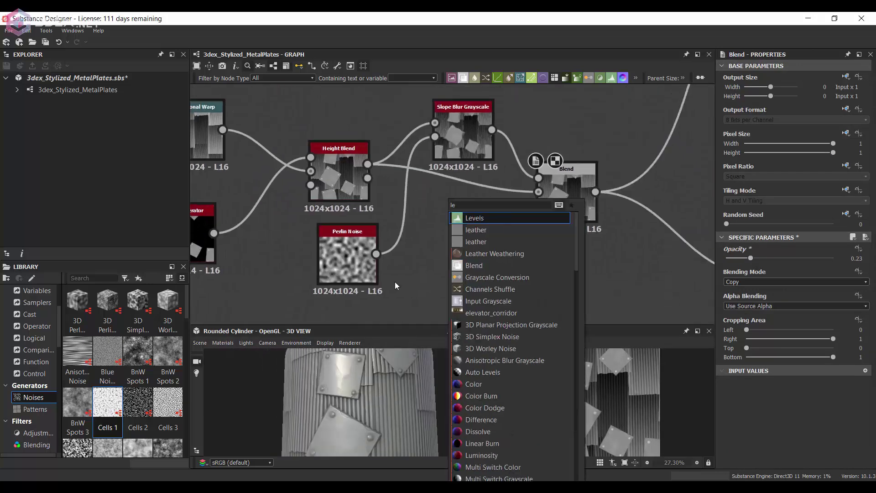
{"action": "key", "text": "space"}
{"action": "type", "text": "his"}
{"action": "left_click", "coordinate": [458, 230]}
{"action": "left_click_drag", "start_coordinate": [376, 254], "coordinate": [394, 295]}
{"action": "left_click_drag", "start_coordinate": [422, 302], "coordinate": [484, 280]}
{"action": "left_click_drag", "start_coordinate": [727, 400], "coordinate": [777, 401]}
{"action": "left_click_drag", "start_coordinate": [727, 423], "coordinate": [792, 422]}
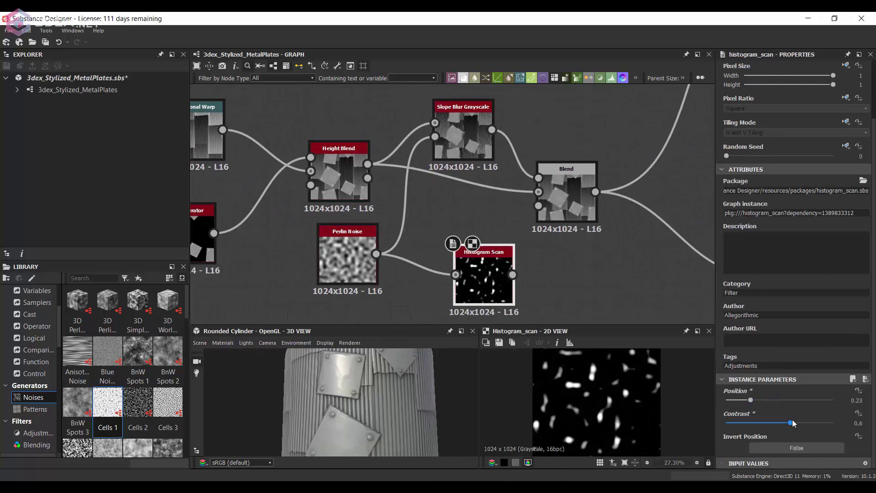
Step: Insert a second Slope Blur Grayscale after the Blend and drive its slope with the Histogram Scan
{"action": "middle_click_drag", "start_coordinate": [607, 255], "coordinate": [549, 257]}
{"action": "left_click", "coordinate": [525, 205]}
{"action": "key", "text": "space"}
{"action": "type", "text": "slo"}
{"action": "left_click", "coordinate": [561, 235]}
{"action": "left_click_drag", "start_coordinate": [454, 277], "coordinate": [584, 201]}
Step: Set the second Slope Blur Grayscale to 32 samples, an intensity of 2.45 and Min mode
{"action": "scroll", "coordinate": [823, 360], "scroll_direction": "down", "scroll_amount": 4}
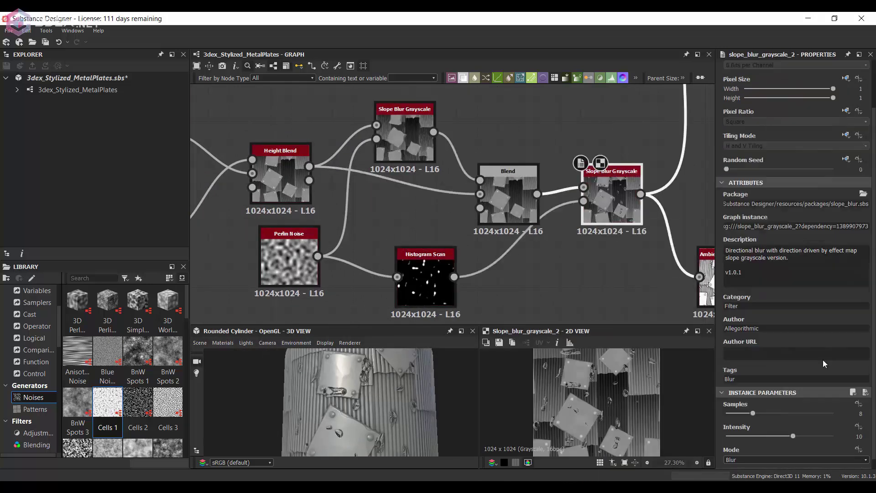
{"action": "left_click_drag", "start_coordinate": [753, 403], "coordinate": [835, 403]}
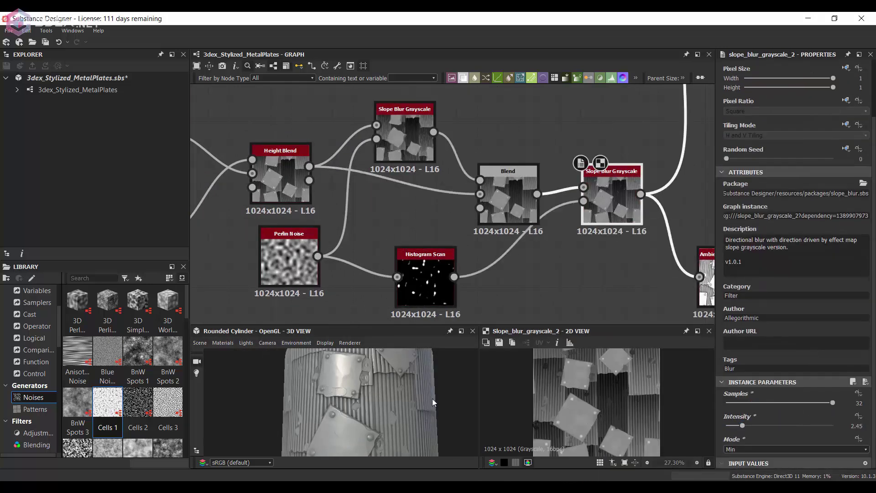
{"action": "left_click_drag", "start_coordinate": [432, 402], "coordinate": [451, 400]}
{"action": "scroll", "coordinate": [411, 402], "scroll_direction": "up", "scroll_amount": 3}
{"action": "scroll", "coordinate": [451, 274], "scroll_direction": "up", "scroll_amount": 2}
Step: Insert a Blur HQ Grayscale node between the Histogram Scan and the second Slope Blur Grayscale
{"action": "left_click_drag", "start_coordinate": [424, 235], "coordinate": [449, 296]}
{"action": "middle_click_drag", "start_coordinate": [533, 243], "coordinate": [511, 200]}
{"action": "key", "text": "space"}
{"action": "type", "text": "bl"}
{"action": "left_click", "coordinate": [556, 264]}
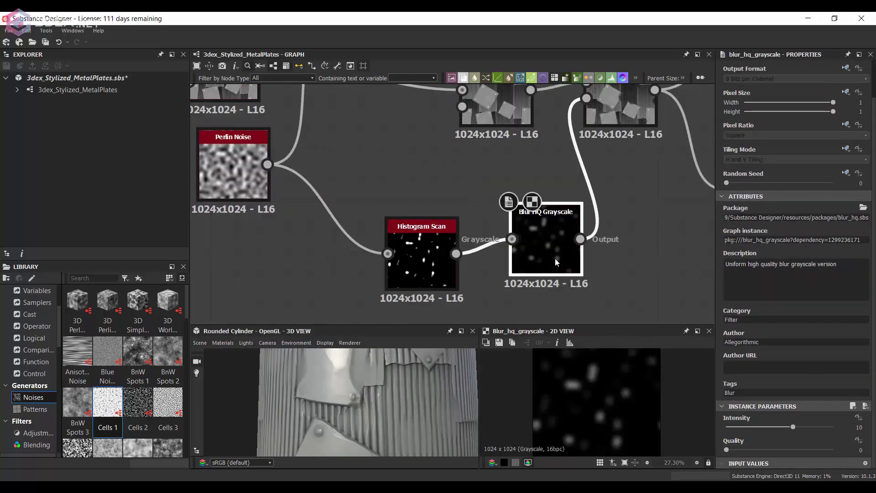
Step: Set the Histogram Scan to a position of 0.14 and a contrast of 0.93, checking the plate edges in 3D
{"action": "left_click", "coordinate": [436, 261]}
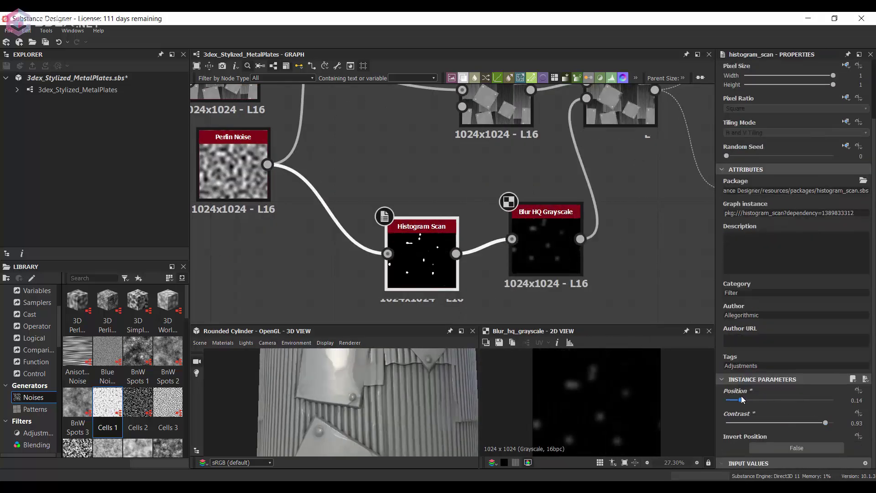
{"action": "scroll", "coordinate": [374, 402], "scroll_direction": "down", "scroll_amount": 2}
{"action": "left_click_drag", "start_coordinate": [374, 402], "coordinate": [397, 388]}
{"action": "middle_click_drag", "start_coordinate": [530, 164], "coordinate": [540, 180]}
{"action": "double_click", "coordinate": [574, 150]}
{"action": "left_click_drag", "start_coordinate": [374, 392], "coordinate": [396, 354]}
{"action": "scroll", "coordinate": [516, 175], "scroll_direction": "down", "scroll_amount": 2}
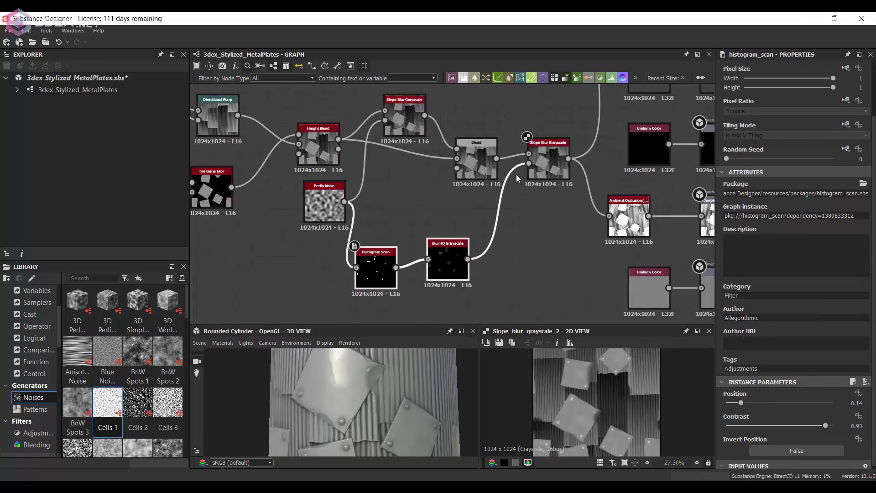
Step: Set the Blur HQ Grayscale intensity to 2.38, inspecting the edge damage on the 3D cylinder
{"action": "scroll", "coordinate": [469, 246], "scroll_direction": "up", "scroll_amount": 2}
{"action": "left_click", "coordinate": [470, 245]}
{"action": "left_click_drag", "start_coordinate": [793, 427], "coordinate": [742, 429]}
{"action": "scroll", "coordinate": [401, 388], "scroll_direction": "down", "scroll_amount": 3}
{"action": "scroll", "coordinate": [401, 388], "scroll_direction": "up", "scroll_amount": 4}
{"action": "mouse_move", "coordinate": [401, 388]}
{"action": "left_mouse_down"}
{"action": "mouse_move", "coordinate": [415, 398]}
{"action": "mouse_move", "coordinate": [392, 385]}
{"action": "left_mouse_up"}
{"action": "scroll", "coordinate": [414, 398], "scroll_direction": "down", "scroll_amount": 3}
{"action": "scroll", "coordinate": [372, 386], "scroll_direction": "up", "scroll_amount": 3}
{"action": "scroll", "coordinate": [372, 386], "scroll_direction": "down", "scroll_amount": 3}
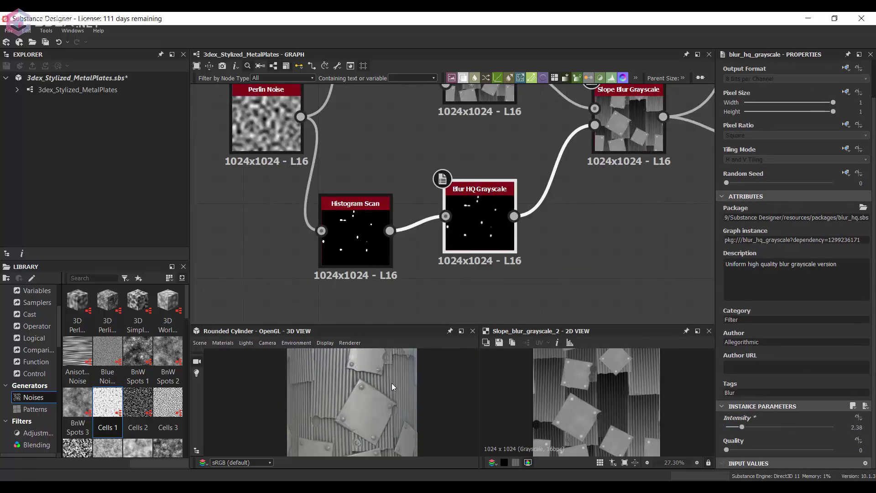
{"action": "scroll", "coordinate": [502, 205], "scroll_direction": "down", "scroll_amount": 3}
{"action": "scroll", "coordinate": [527, 217], "scroll_direction": "up", "scroll_amount": 2}
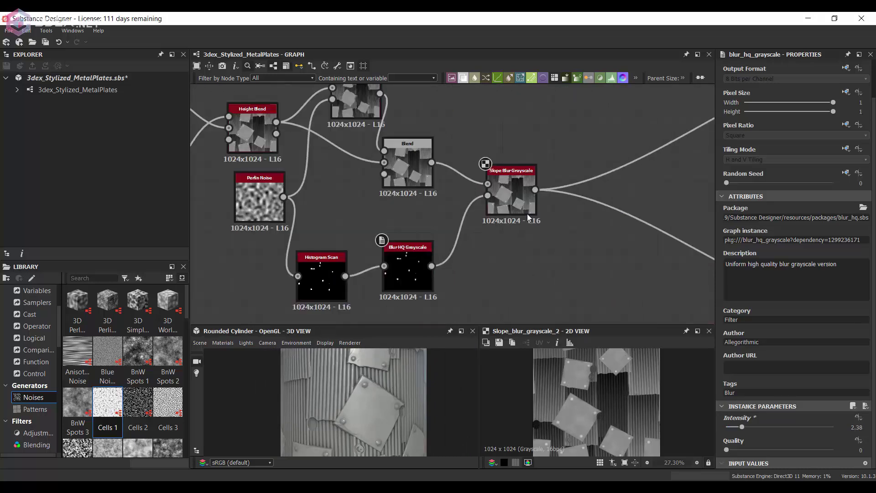
Step: Add a Blend node mixing the second Slope Blur Grayscale with the previous Blend's output
{"action": "left_click", "coordinate": [526, 211]}
{"action": "key", "text": "b"}
{"action": "left_click_drag", "start_coordinate": [596, 189], "coordinate": [631, 172]}
{"action": "left_click_drag", "start_coordinate": [608, 173], "coordinate": [432, 162]}
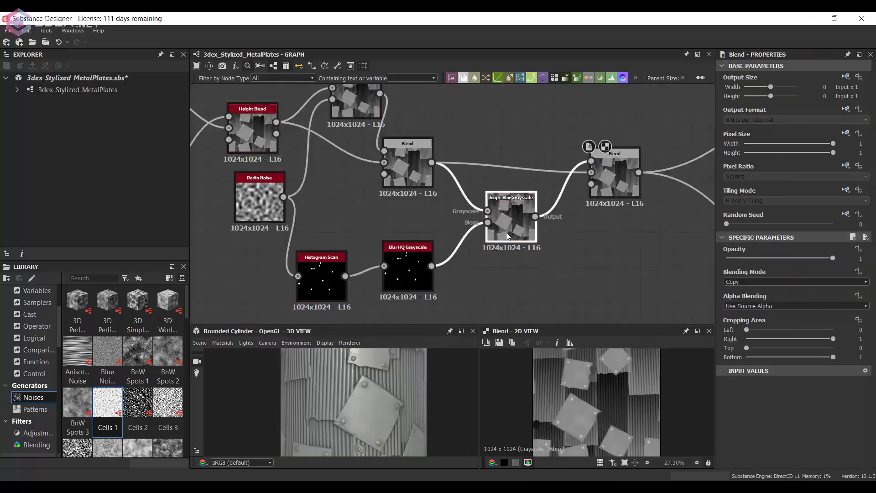
Step: Set the final Blend's opacity to 0.2, checking the chipped edges on the 3D model
{"action": "scroll", "coordinate": [398, 396], "scroll_direction": "up", "scroll_amount": 3}
{"action": "left_click_drag", "start_coordinate": [404, 396], "coordinate": [376, 404]}
{"action": "scroll", "coordinate": [377, 405], "scroll_direction": "down", "scroll_amount": 3}
{"action": "left_click_drag", "start_coordinate": [749, 260], "coordinate": [747, 259]}
{"action": "mouse_move", "coordinate": [361, 379]}
{"action": "left_mouse_down"}
{"action": "mouse_move", "coordinate": [355, 393]}
{"action": "mouse_move", "coordinate": [382, 387]}
{"action": "mouse_move", "coordinate": [365, 390]}
{"action": "left_mouse_up"}
{"action": "scroll", "coordinate": [382, 387], "scroll_direction": "down", "scroll_amount": 2}
{"action": "scroll", "coordinate": [557, 169], "scroll_direction": "down", "scroll_amount": 3}
Step: Add a Gradient Map node fed by the final Blend
{"action": "middle_click_drag", "start_coordinate": [649, 123], "coordinate": [511, 173]}
{"action": "scroll", "coordinate": [519, 201], "scroll_direction": "up", "scroll_amount": 2}
{"action": "key", "text": "space"}
{"action": "type", "text": "gra"}
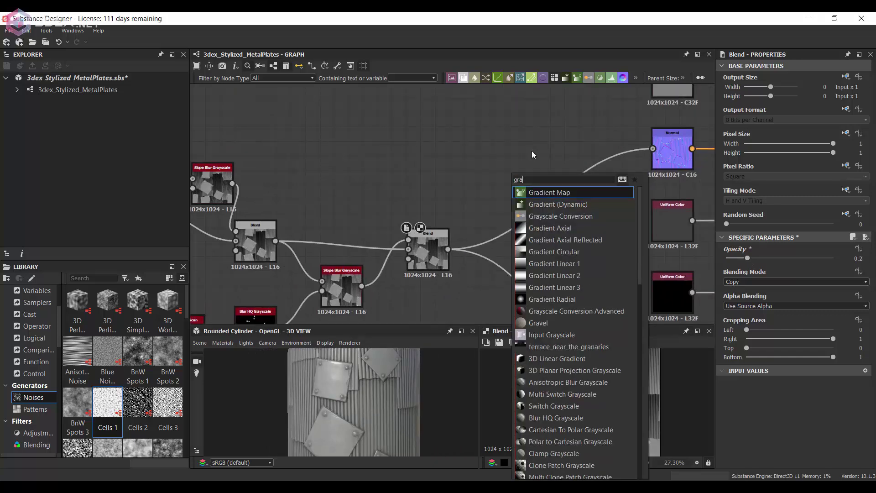
{"action": "left_click", "coordinate": [546, 193]}
Step: Recolour the Gradient Map's keys from a dark muted reddish tone to a desaturated grey-green
{"action": "scroll", "coordinate": [629, 386], "scroll_direction": "up", "scroll_amount": 4}
{"action": "double_click", "coordinate": [866, 321]}
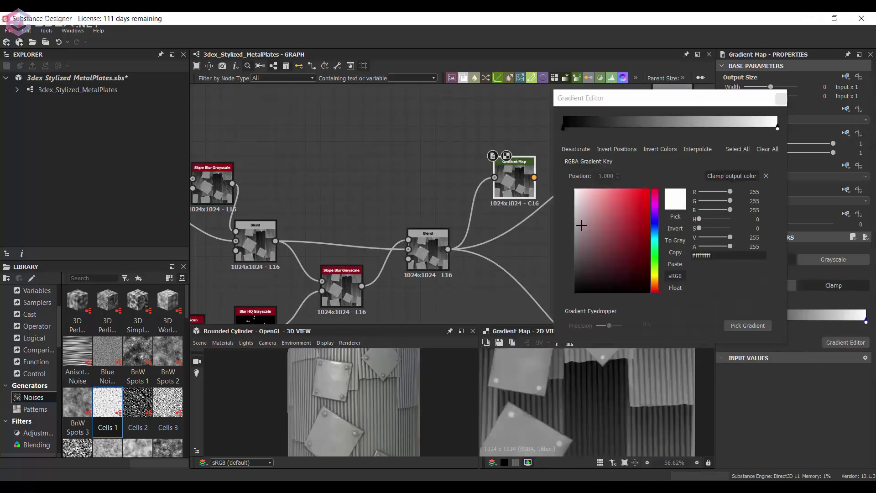
{"action": "left_click_drag", "start_coordinate": [582, 225], "coordinate": [591, 222]}
{"action": "left_click", "coordinate": [564, 129]}
{"action": "left_click_drag", "start_coordinate": [624, 283], "coordinate": [586, 261]}
{"action": "left_click", "coordinate": [656, 288]}
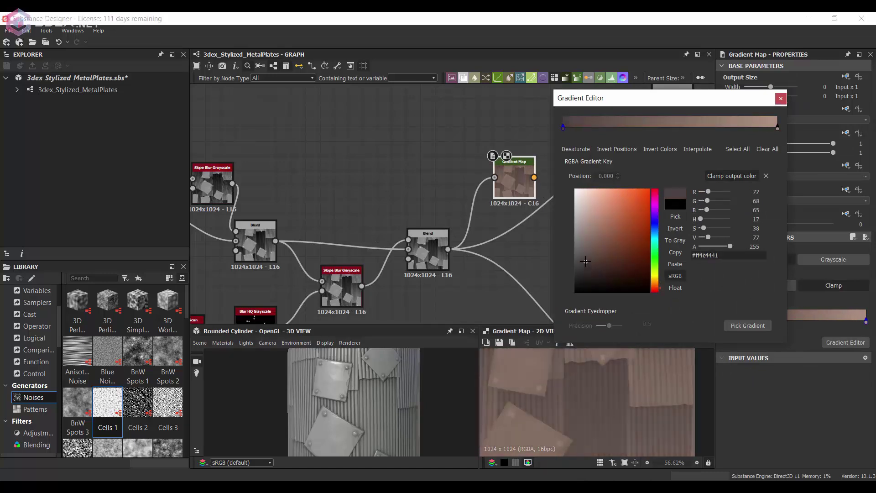
{"action": "left_click", "coordinate": [778, 127]}
{"action": "left_click", "coordinate": [579, 242]}
{"action": "left_click", "coordinate": [781, 99]}
Step: Move the Gradient Map beside the output nodes and connect it to Base Color in place of the Uniform Color
{"action": "left_click_drag", "start_coordinate": [515, 179], "coordinate": [558, 106]}
{"action": "middle_click_drag", "start_coordinate": [606, 130], "coordinate": [493, 221]}
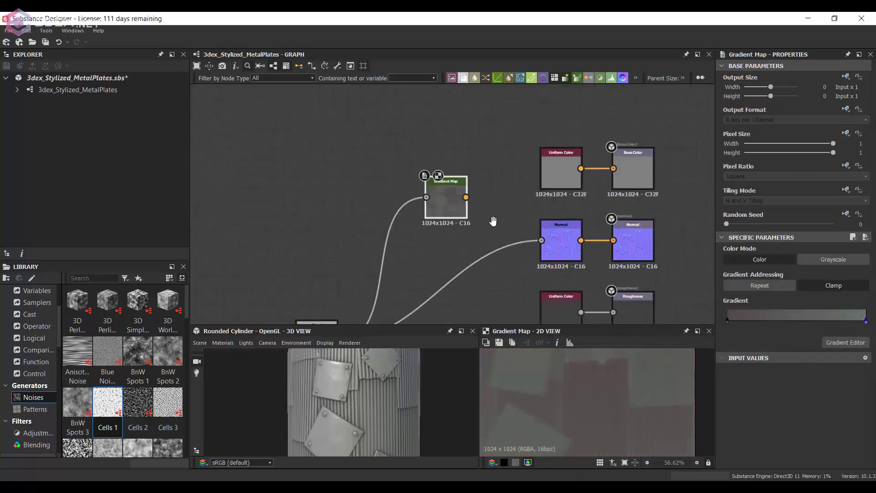
{"action": "scroll", "coordinate": [480, 224], "scroll_direction": "up", "scroll_amount": 1}
{"action": "left_click_drag", "start_coordinate": [563, 178], "coordinate": [516, 128]}
{"action": "left_click_drag", "start_coordinate": [452, 209], "coordinate": [637, 172]}
{"action": "left_click_drag", "start_coordinate": [351, 381], "coordinate": [363, 401]}
{"action": "scroll", "coordinate": [516, 220], "scroll_direction": "down", "scroll_amount": 4}
{"action": "scroll", "coordinate": [547, 168], "scroll_direction": "up", "scroll_amount": 2}
Step: Duplicate the Ambient Occlusion node below the Gradient Map and set its Height Depth to 0.43 and Radius to 0.28
{"action": "middle_click_drag", "start_coordinate": [547, 168], "coordinate": [572, 105]}
{"action": "left_click", "coordinate": [612, 292]}
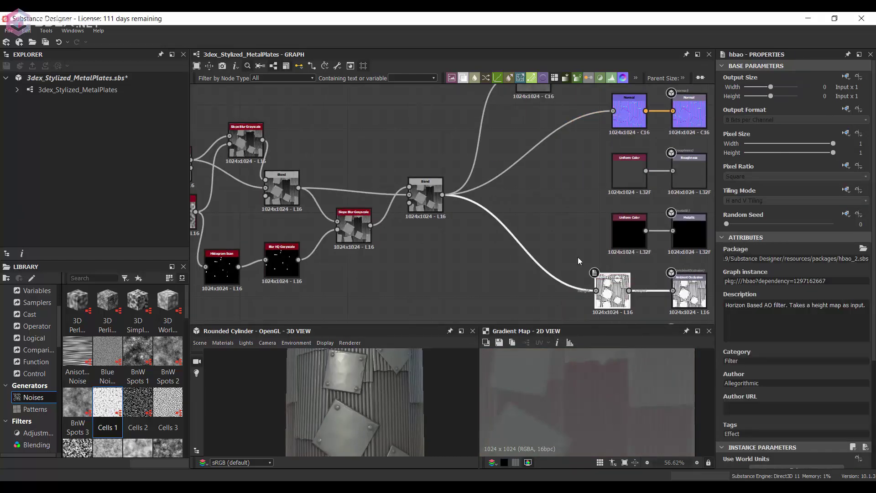
{"action": "key", "text": "ctrl+d"}
{"action": "left_click_drag", "start_coordinate": [614, 295], "coordinate": [570, 184]}
{"action": "double_click", "coordinate": [570, 184]}
{"action": "scroll", "coordinate": [785, 347], "scroll_direction": "down", "scroll_amount": 4}
{"action": "left_click_drag", "start_coordinate": [738, 349], "coordinate": [757, 370]}
{"action": "mouse_move", "coordinate": [763, 349]}
{"action": "left_mouse_down"}
{"action": "mouse_move", "coordinate": [782, 349]}
{"action": "mouse_move", "coordinate": [772, 349]}
{"action": "left_mouse_up"}
{"action": "scroll", "coordinate": [624, 388], "scroll_direction": "down", "scroll_amount": 4}
{"action": "middle_click_drag", "start_coordinate": [533, 145], "coordinate": [488, 241]}
{"action": "left_click_drag", "start_coordinate": [488, 171], "coordinate": [477, 147]}
{"action": "scroll", "coordinate": [532, 286], "scroll_direction": "up", "scroll_amount": 1}
{"action": "left_click_drag", "start_coordinate": [533, 287], "coordinate": [461, 200]}
{"action": "middle_click_drag", "start_coordinate": [488, 192], "coordinate": [493, 207]}
{"action": "scroll", "coordinate": [493, 210], "scroll_direction": "up", "scroll_amount": 3}
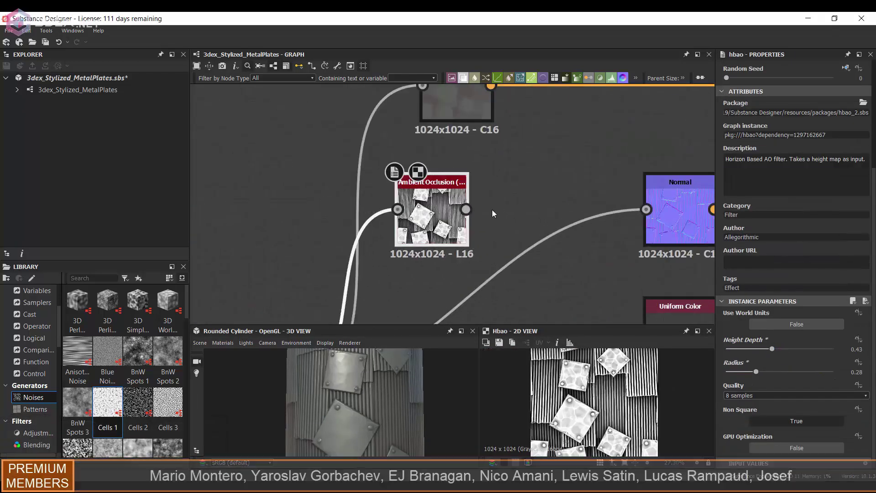
Step: Add a Slope Blur Grayscale node fed by the duplicated Ambient Occlusion
{"action": "key", "text": "space"}
{"action": "type", "text": "slope"}
{"action": "left_click", "coordinate": [485, 231]}
{"action": "double_click", "coordinate": [555, 212]}
{"action": "middle_click_drag", "start_coordinate": [428, 279], "coordinate": [433, 235]}
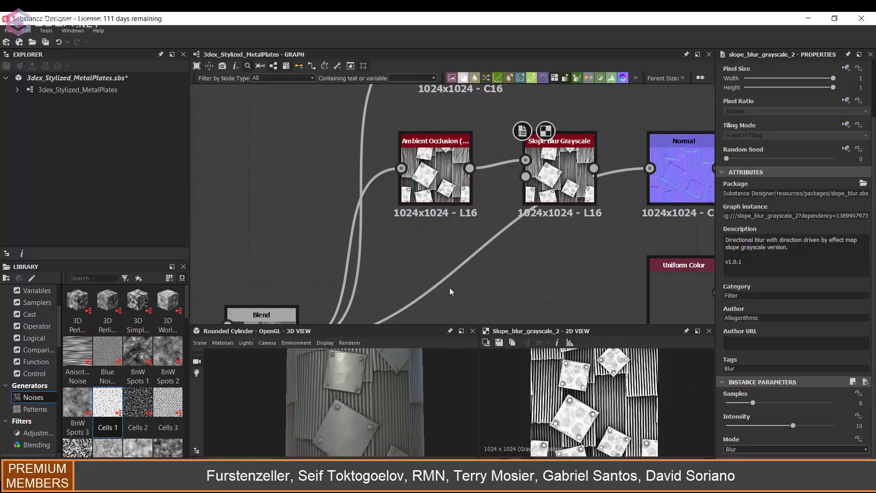
Step: Add a Clouds 2 node and connect it to the Slope Blur Grayscale's slope input
{"action": "key", "text": "space"}
{"action": "type", "text": "clo"}
{"action": "left_click", "coordinate": [521, 264]}
{"action": "double_click", "coordinate": [485, 270]}
{"action": "left_click_drag", "start_coordinate": [520, 268], "coordinate": [526, 177]}
Step: Set the Slope Blur Grayscale's Samples to 32 and Intensity to 1.5
{"action": "double_click", "coordinate": [560, 176]}
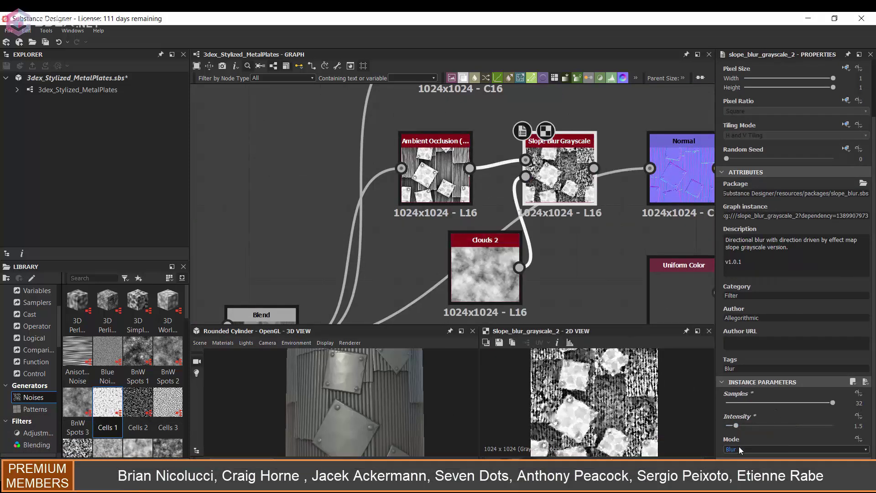
{"action": "left_click_drag", "start_coordinate": [757, 425], "coordinate": [735, 426]}
{"action": "scroll", "coordinate": [487, 178], "scroll_direction": "down", "scroll_amount": 3}
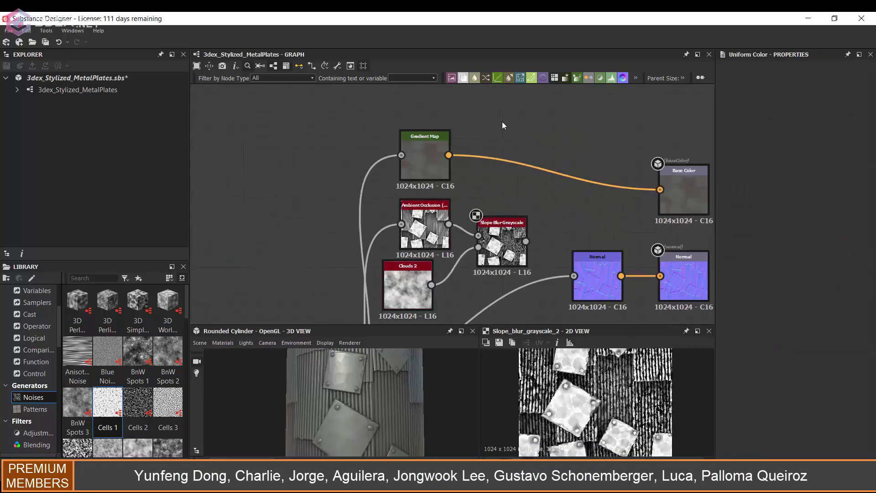
Step: Duplicate the grey-green Gradient Map and recolour the copy's gradient to a rusty red-orange
{"action": "left_click", "coordinate": [503, 127]}
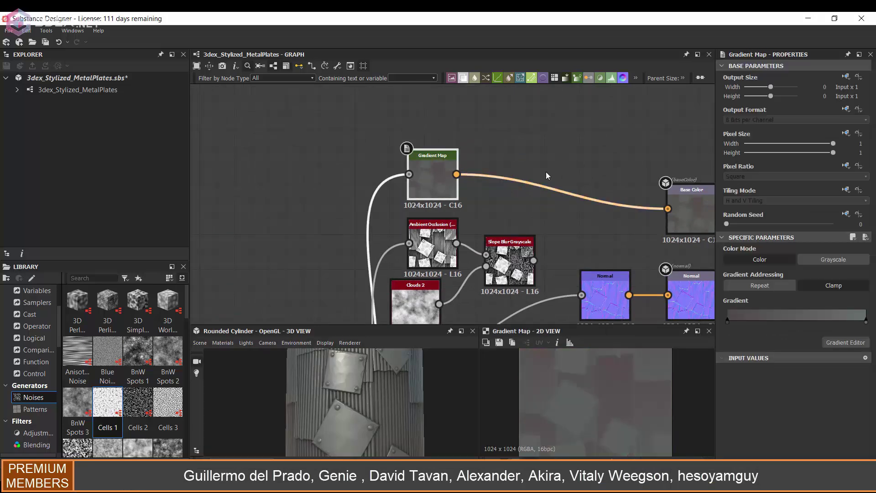
{"action": "key", "text": "ctrl+d"}
{"action": "left_click", "coordinate": [846, 343]}
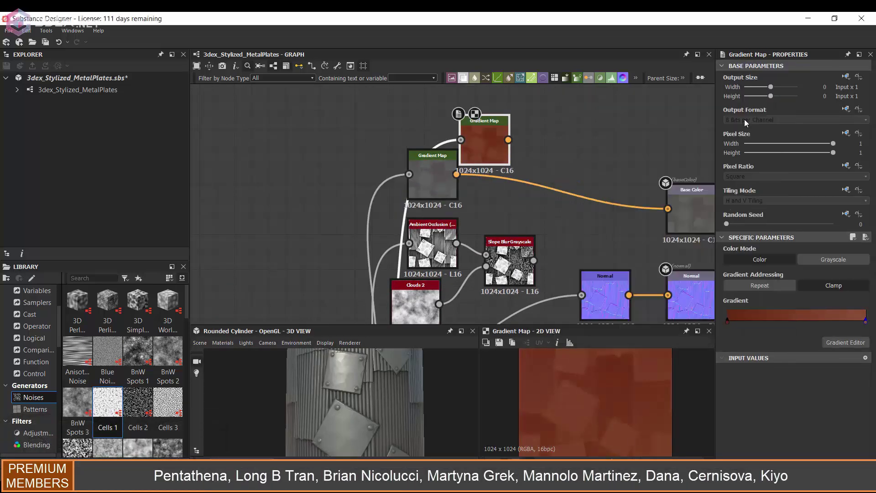
Step: Blend the rust Gradient Map over the grey-green one before Base Color, masked by the Slope Blur Grayscale through a Levels node
{"action": "key", "text": "space"}
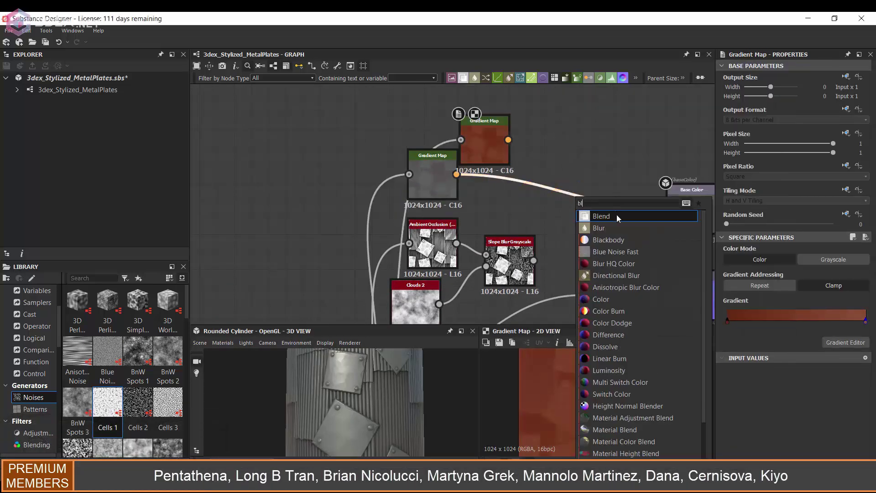
{"action": "left_click", "coordinate": [617, 215]}
{"action": "left_click_drag", "start_coordinate": [534, 261], "coordinate": [564, 235]}
{"action": "scroll", "coordinate": [548, 201], "scroll_direction": "down", "scroll_amount": 6}
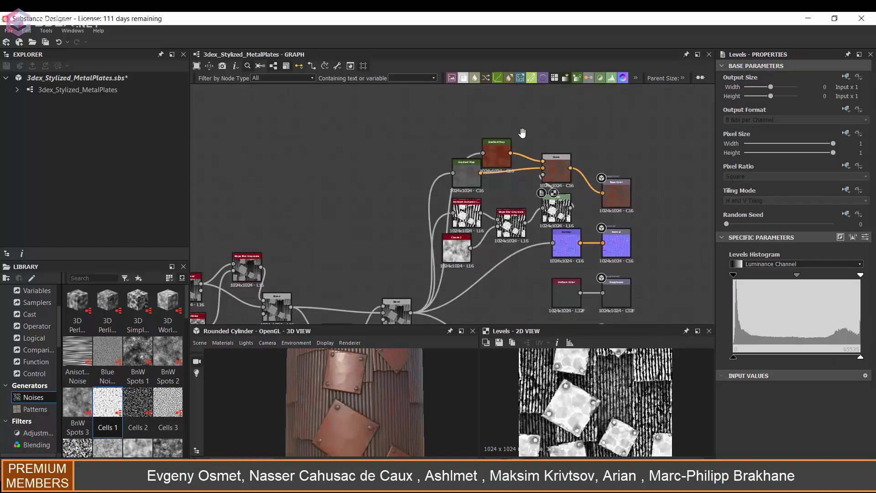
Step: Spread out the Blend, Levels and output nodes to make room in the base color branch
{"action": "left_click_drag", "start_coordinate": [545, 195], "coordinate": [616, 207]}
{"action": "scroll", "coordinate": [551, 157], "scroll_direction": "up", "scroll_amount": 4}
{"action": "left_click_drag", "start_coordinate": [542, 141], "coordinate": [639, 169]}
{"action": "scroll", "coordinate": [640, 169], "scroll_direction": "up", "scroll_amount": 3}
{"action": "middle_click_drag", "start_coordinate": [624, 171], "coordinate": [570, 180]}
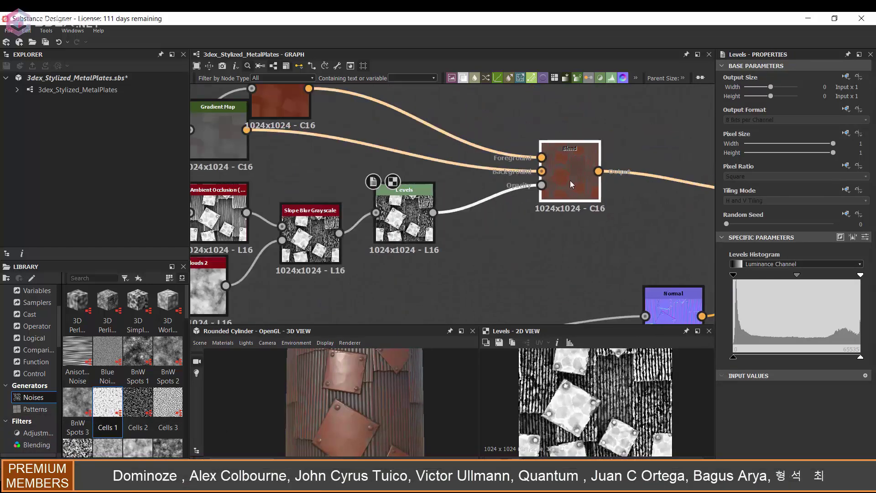
Step: Invert the Levels node by swapping its output black and white points, previewing the Blend
{"action": "double_click", "coordinate": [571, 180]}
{"action": "left_click_drag", "start_coordinate": [443, 190], "coordinate": [444, 202]}
{"action": "left_click_drag", "start_coordinate": [734, 357], "coordinate": [803, 358]}
{"action": "left_click_drag", "start_coordinate": [860, 358], "coordinate": [733, 358]}
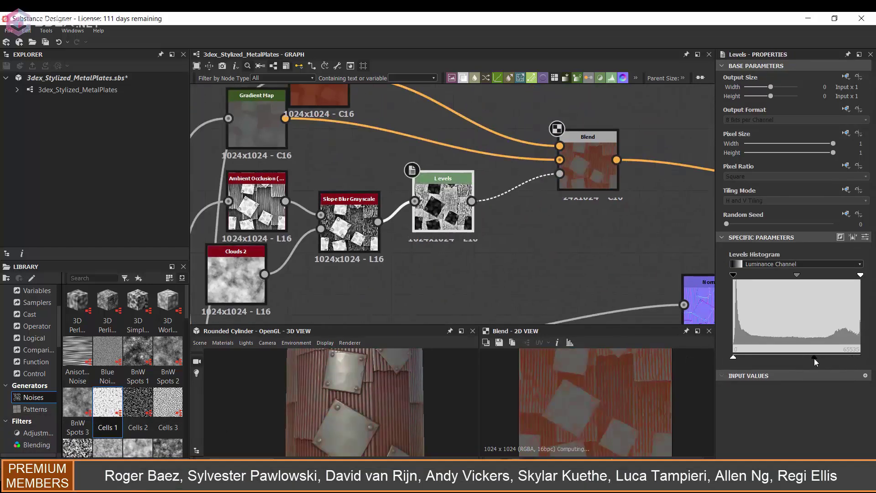
Step: Space out the mask nodes and lower the Ambient Occlusion's Height Depth to 0.08 and Radius to 0.03
{"action": "middle_click_drag", "start_coordinate": [470, 255], "coordinate": [606, 206]}
{"action": "left_click_drag", "start_coordinate": [579, 151], "coordinate": [621, 172]}
{"action": "left_click_drag", "start_coordinate": [372, 224], "coordinate": [393, 264]}
{"action": "left_click_drag", "start_coordinate": [486, 172], "coordinate": [549, 192]}
{"action": "left_click_drag", "start_coordinate": [393, 152], "coordinate": [413, 172]}
{"action": "scroll", "coordinate": [803, 383], "scroll_direction": "down", "scroll_amount": 5}
{"action": "left_click_drag", "start_coordinate": [834, 372], "coordinate": [730, 374]}
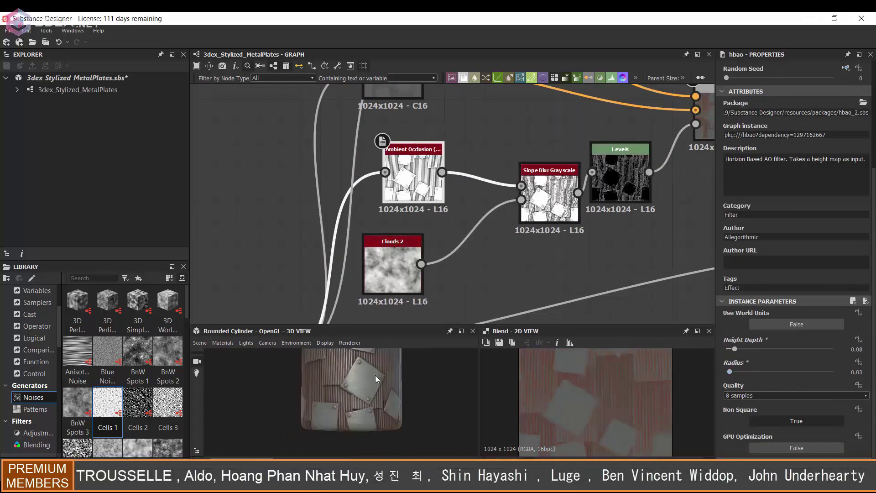
{"action": "scroll", "coordinate": [376, 375], "scroll_direction": "up", "scroll_amount": 3}
{"action": "mouse_move", "coordinate": [375, 375]}
{"action": "left_mouse_down"}
{"action": "mouse_move", "coordinate": [388, 391]}
{"action": "mouse_move", "coordinate": [376, 388]}
{"action": "left_mouse_up"}
{"action": "middle_click_drag", "start_coordinate": [533, 104], "coordinate": [507, 185]}
{"action": "double_click", "coordinate": [375, 177]}
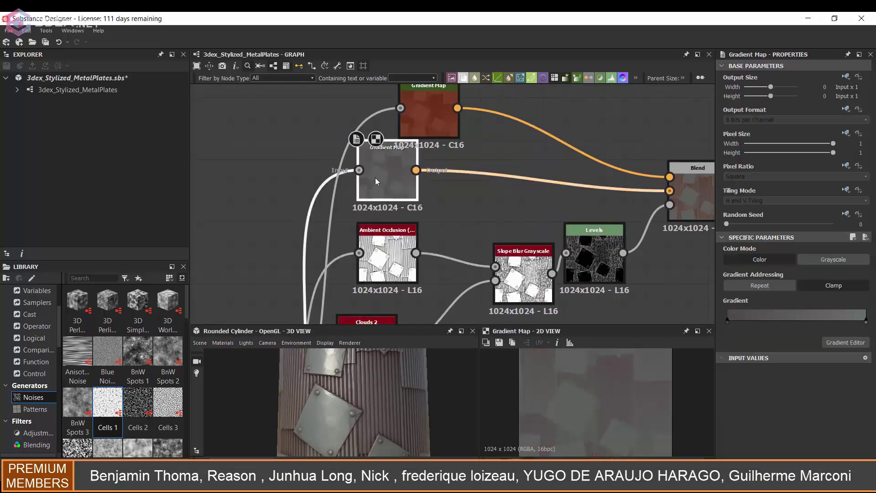
Step: Fine-tune the Intensity of the rust mask's Slope Blur Grayscale while previewing the Blend
{"action": "middle_click_drag", "start_coordinate": [457, 247], "coordinate": [457, 208]}
{"action": "middle_click_drag", "start_coordinate": [564, 225], "coordinate": [497, 266]}
{"action": "double_click", "coordinate": [632, 201]}
{"action": "middle_click_drag", "start_coordinate": [635, 232], "coordinate": [580, 207]}
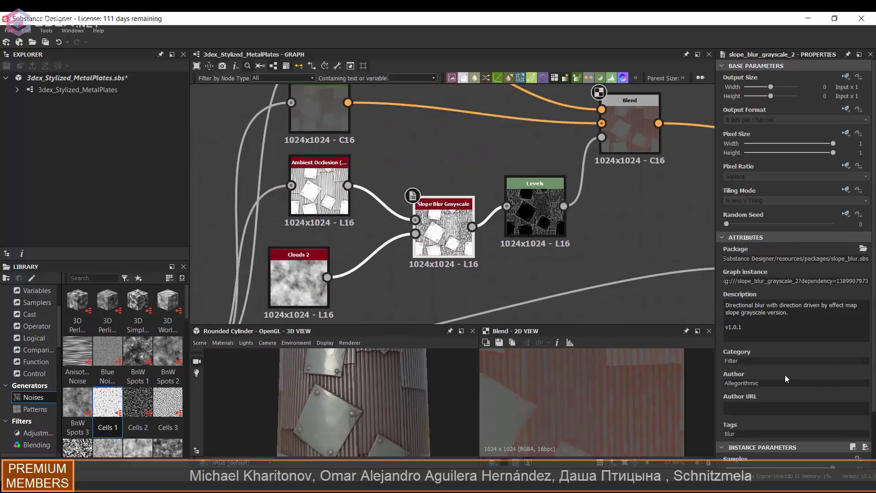
{"action": "mouse_move", "coordinate": [749, 427]}
{"action": "left_mouse_down"}
{"action": "mouse_move", "coordinate": [721, 428]}
{"action": "mouse_move", "coordinate": [744, 426]}
{"action": "left_mouse_up"}
{"action": "double_click", "coordinate": [437, 230]}
Step: Lower the Levels node's input white point to strengthen the rust mask and preview the Blend
{"action": "double_click", "coordinate": [534, 210]}
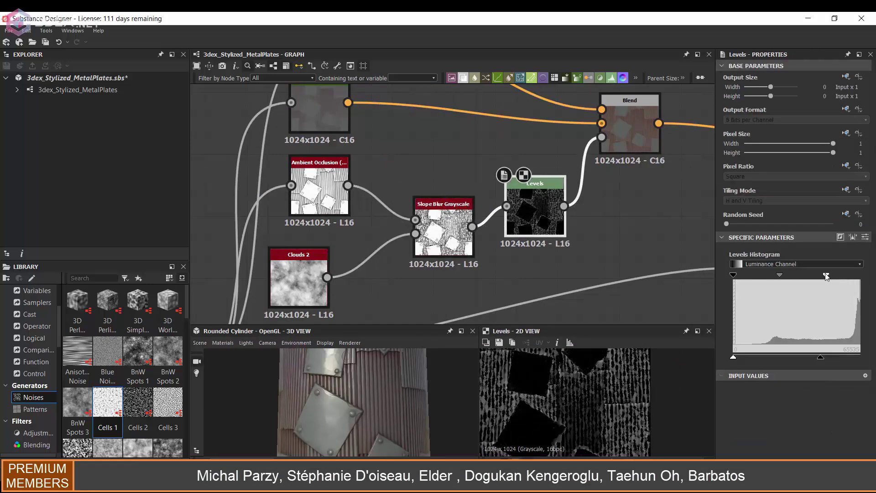
{"action": "double_click", "coordinate": [638, 138]}
{"action": "middle_click_drag", "start_coordinate": [638, 139], "coordinate": [603, 158]}
{"action": "left_click", "coordinate": [512, 208]}
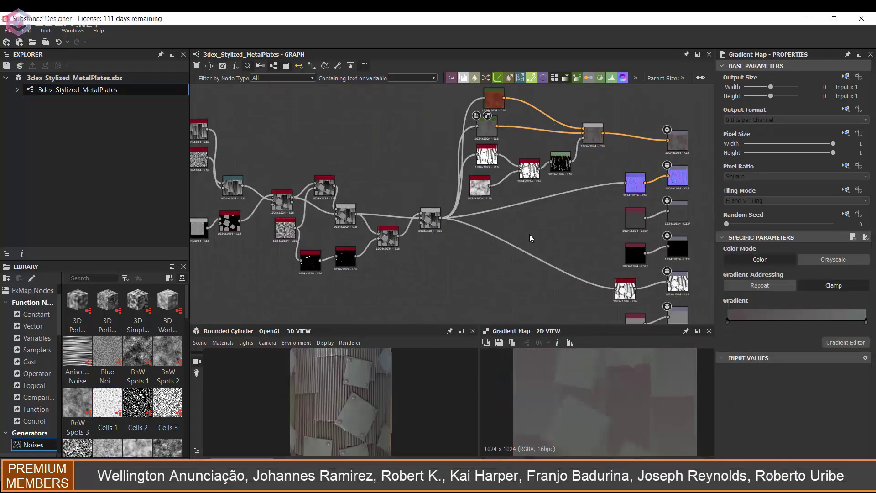
Step: Add a Metal Edge Wear node and connect the Ambient Occlusion to it
{"action": "key", "text": "space"}
{"action": "type", "text": "metal"}
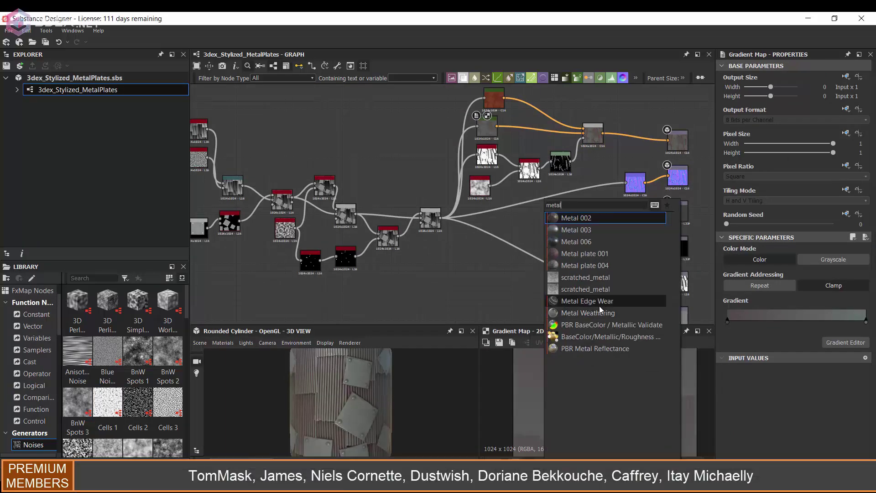
{"action": "left_click", "coordinate": [599, 304]}
{"action": "scroll", "coordinate": [534, 219], "scroll_direction": "up", "scroll_amount": 2}
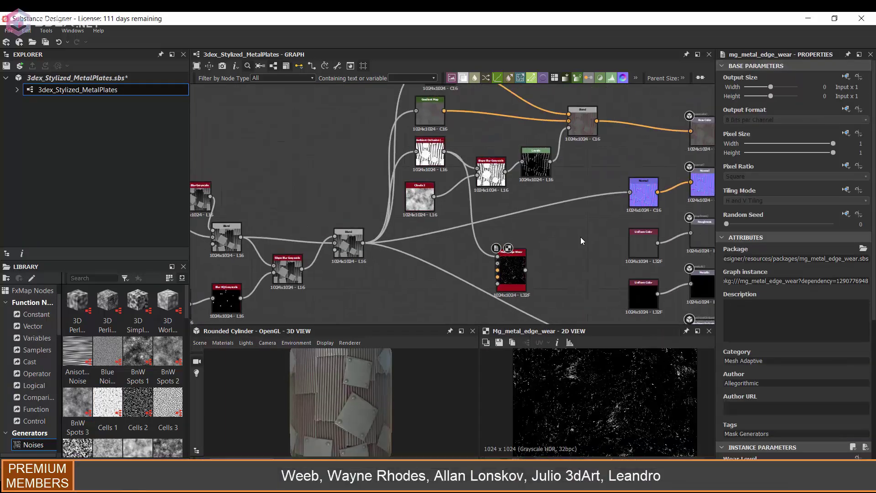
Step: Add a Curvature Smooth node between Normal and Metal Edge Wear, and adjust the edge wear parameters
{"action": "key", "text": "space"}
{"action": "type", "text": "curv"}
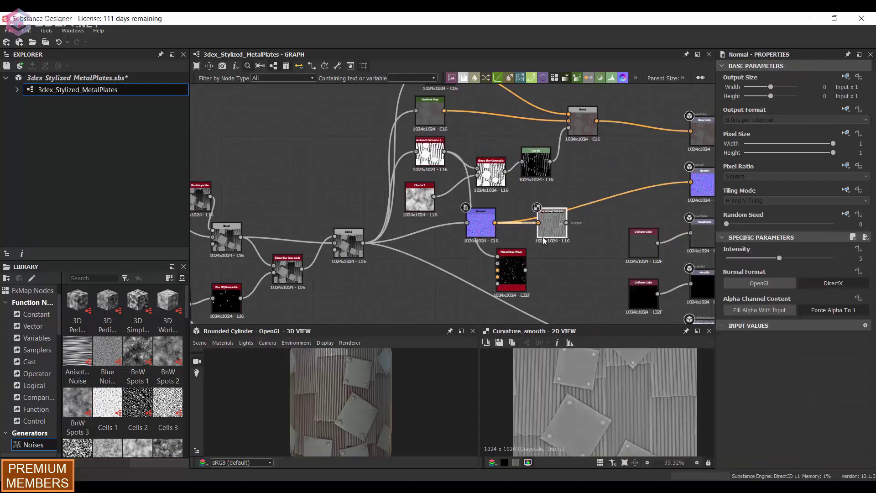
{"action": "left_click_drag", "start_coordinate": [514, 272], "coordinate": [606, 215]}
{"action": "scroll", "coordinate": [798, 391], "scroll_direction": "down", "scroll_amount": 3}
{"action": "scroll", "coordinate": [798, 391], "scroll_direction": "down", "scroll_amount": 1}
{"action": "left_click_drag", "start_coordinate": [770, 427], "coordinate": [746, 427]}
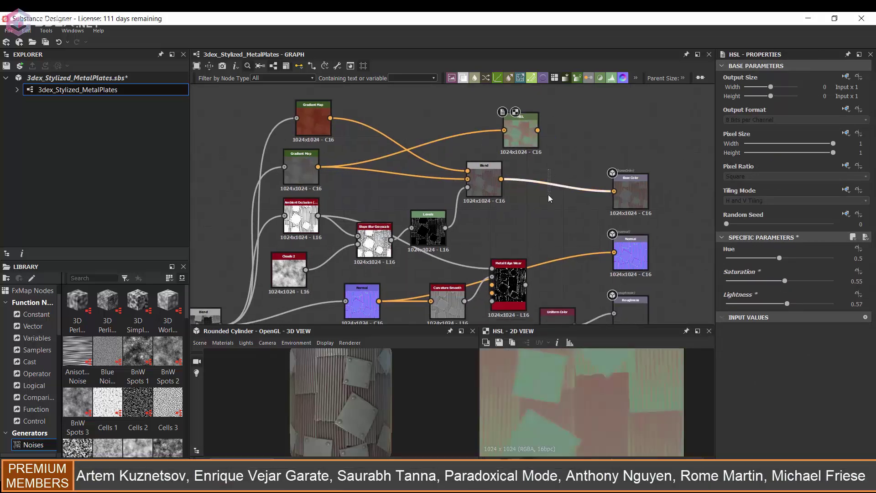
Step: Blend the HSL-adjusted Gradient Map in before Base Color using Metal Edge Wear as mask, with HSL Saturation at 0.56
{"action": "left_click", "coordinate": [553, 196]}
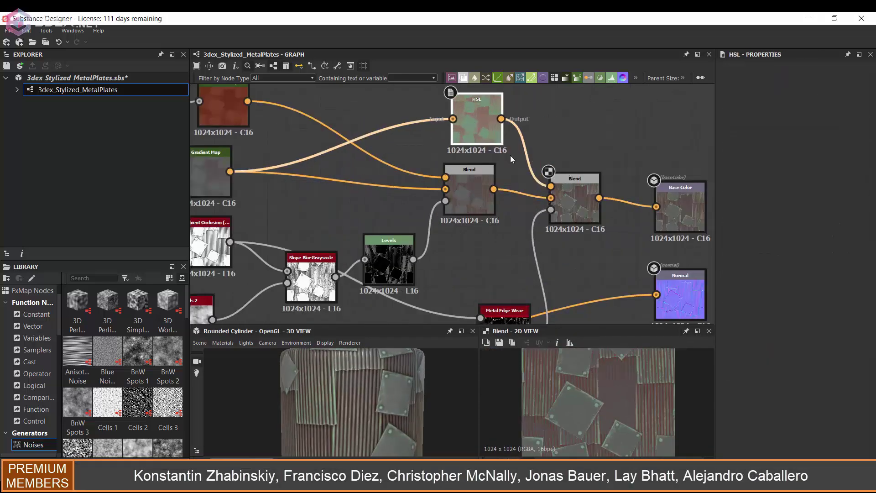
{"action": "left_click_drag", "start_coordinate": [779, 281], "coordinate": [787, 281]}
Step: Recolour the grey-green Gradient Map's first key to a brown and its last key to a green
{"action": "middle_click_drag", "start_coordinate": [235, 175], "coordinate": [376, 165]}
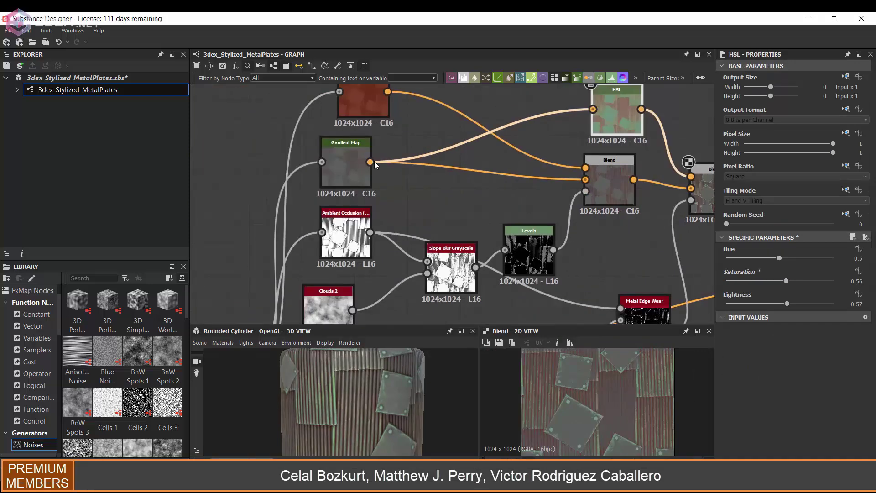
{"action": "double_click", "coordinate": [866, 322]}
{"action": "left_click_drag", "start_coordinate": [584, 250], "coordinate": [605, 256]}
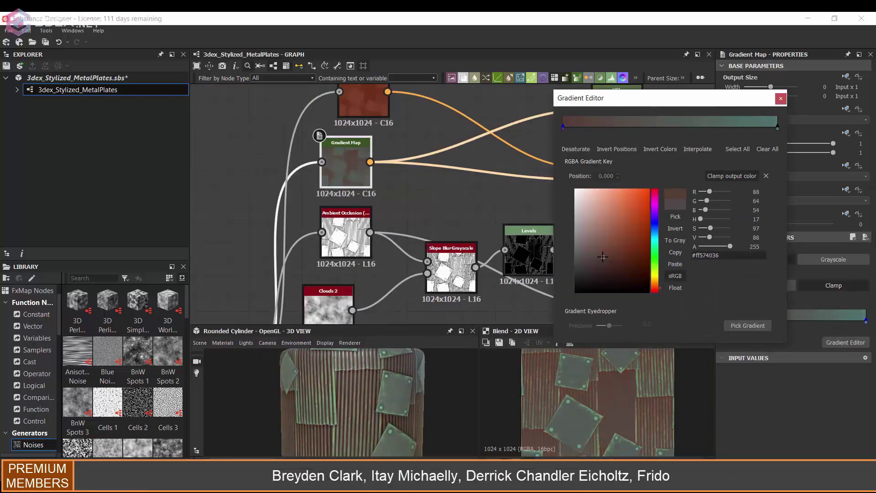
{"action": "left_click_drag", "start_coordinate": [413, 363], "coordinate": [379, 419]}
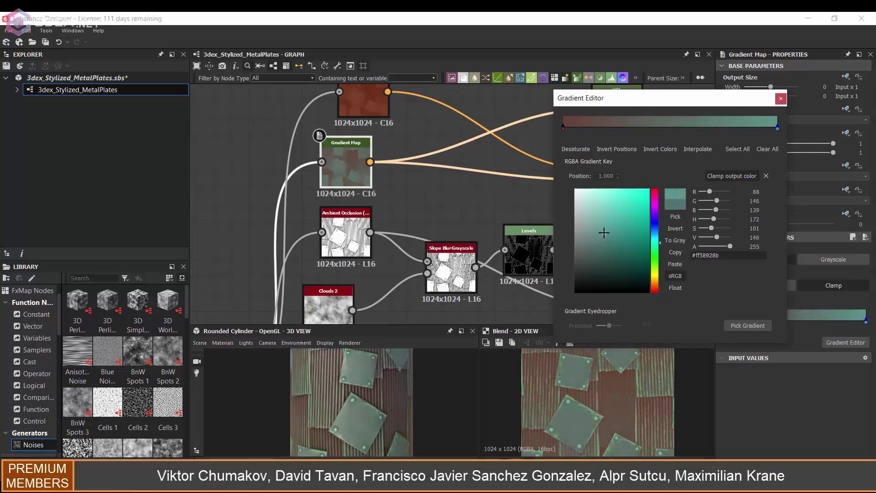
{"action": "left_click_drag", "start_coordinate": [716, 210], "coordinate": [709, 210]}
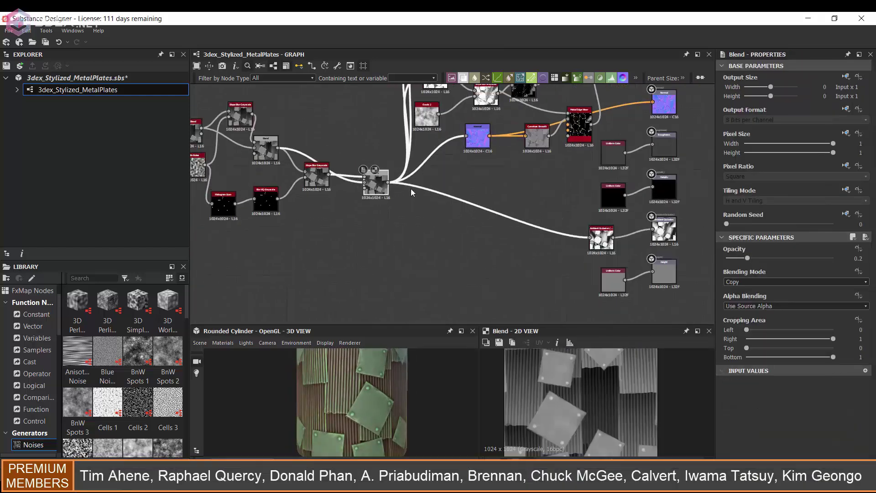
Step: Feed the final grayscale Blend into the Height output through a Histogram Range node
{"action": "left_click_drag", "start_coordinate": [384, 182], "coordinate": [478, 203]}
{"action": "type", "text": "hs"}
{"action": "key", "text": "Return"}
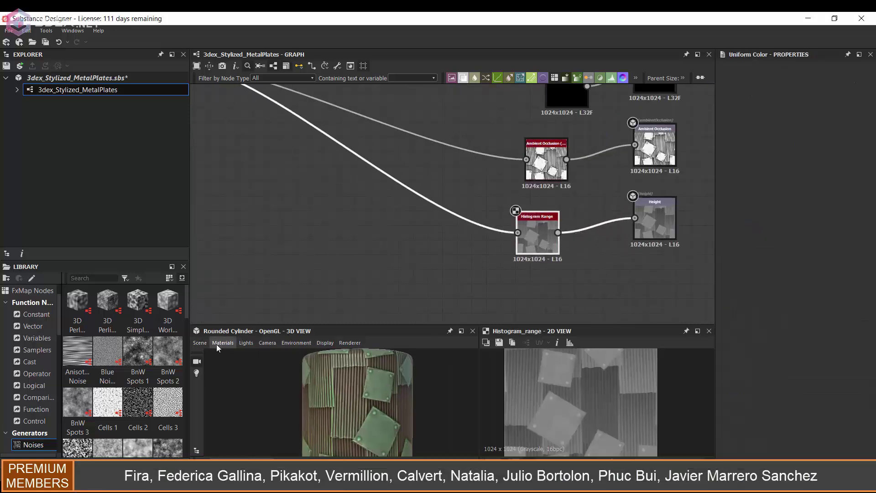
Step: Switch the 3D material to tessellation with a height Scale of 4.88 and a Tessellation Factor of 16
{"action": "left_click", "coordinate": [216, 344]}
{"action": "mouse_move", "coordinate": [402, 401]}
{"action": "left_click", "coordinate": [435, 404]}
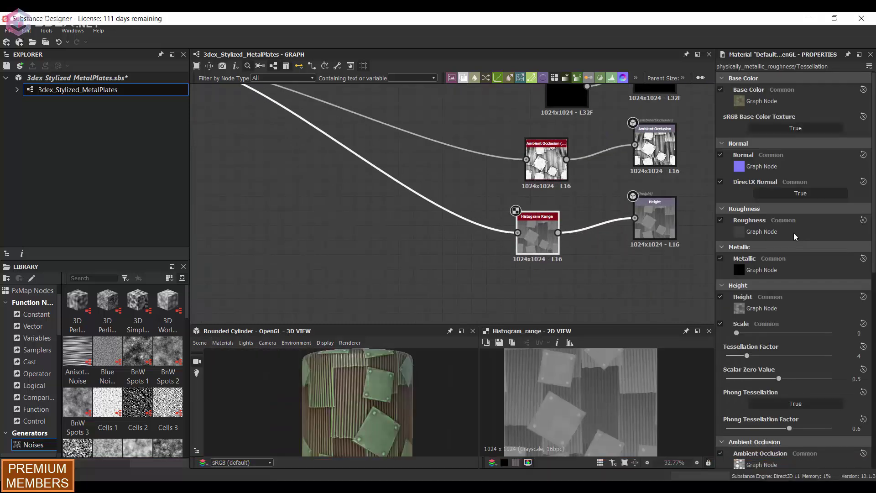
{"action": "scroll", "coordinate": [794, 233], "scroll_direction": "down", "scroll_amount": 5}
{"action": "left_click_drag", "start_coordinate": [770, 224], "coordinate": [783, 223]}
{"action": "scroll", "coordinate": [379, 390], "scroll_direction": "up", "scroll_amount": 3}
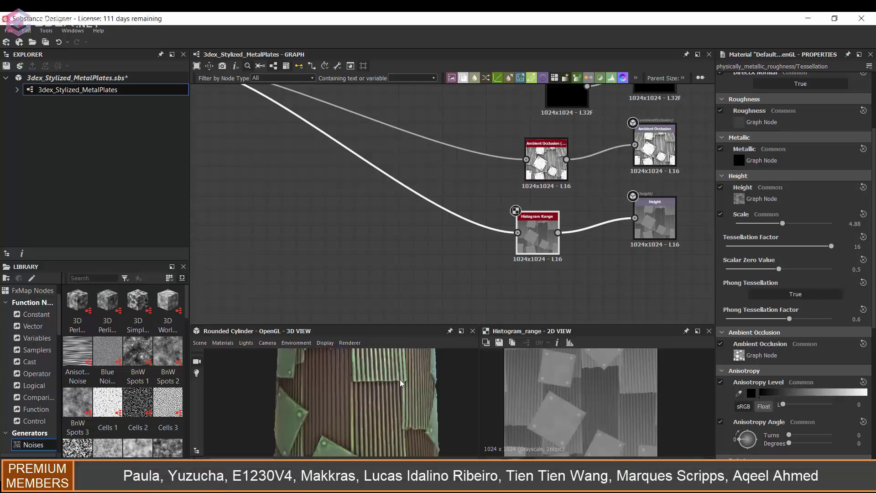
Step: Adjust the grey level of the Uniform Color feeding the Metallic output, checking the shine on the 3D model
{"action": "middle_click_drag", "start_coordinate": [595, 180], "coordinate": [523, 369]}
{"action": "left_click", "coordinate": [496, 279]}
{"action": "left_click", "coordinate": [841, 287]}
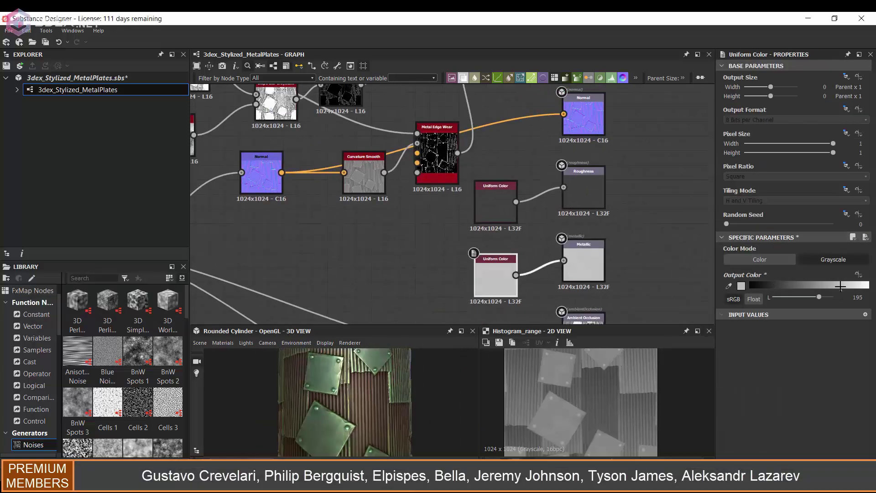
{"action": "left_click_drag", "start_coordinate": [793, 286], "coordinate": [790, 286]}
{"action": "scroll", "coordinate": [333, 402], "scroll_direction": "down", "scroll_amount": 3}
{"action": "left_click_drag", "start_coordinate": [327, 403], "coordinate": [360, 404]}
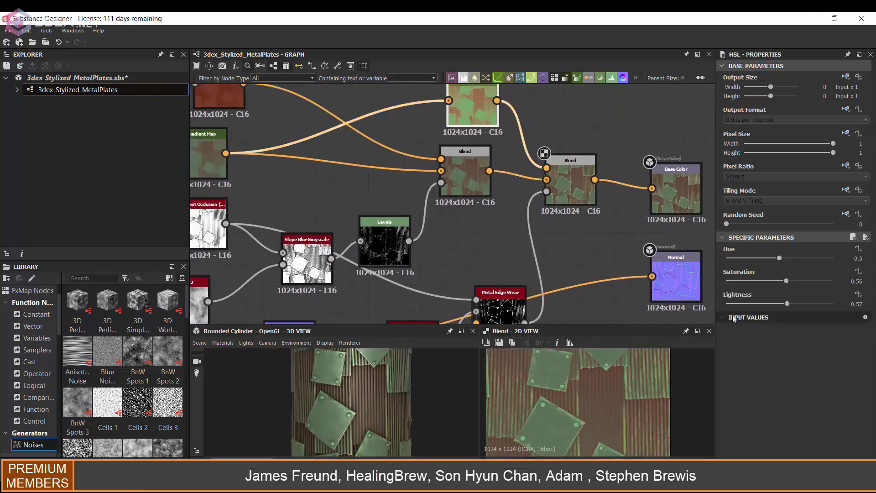
Step: Set the HSL node's Saturation to 0.61 and Lightness to 0.58, and try a Hue of 0.67
{"action": "left_click_drag", "start_coordinate": [794, 285], "coordinate": [792, 285]}
{"action": "left_click_drag", "start_coordinate": [781, 262], "coordinate": [787, 262]}
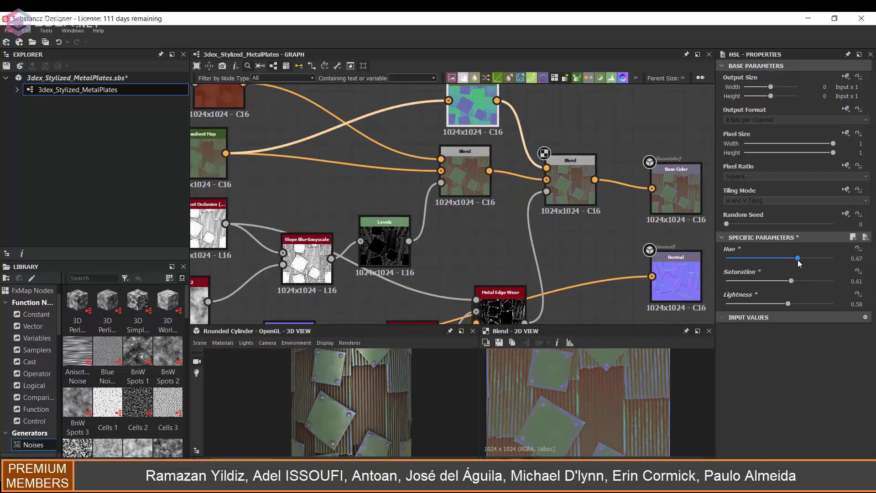
{"action": "middle_click_drag", "start_coordinate": [585, 388], "coordinate": [611, 386]}
{"action": "left_click_drag", "start_coordinate": [393, 360], "coordinate": [381, 376]}
{"action": "scroll", "coordinate": [379, 379], "scroll_direction": "down", "scroll_amount": 3}
{"action": "middle_click_drag", "start_coordinate": [442, 159], "coordinate": [542, 204]}
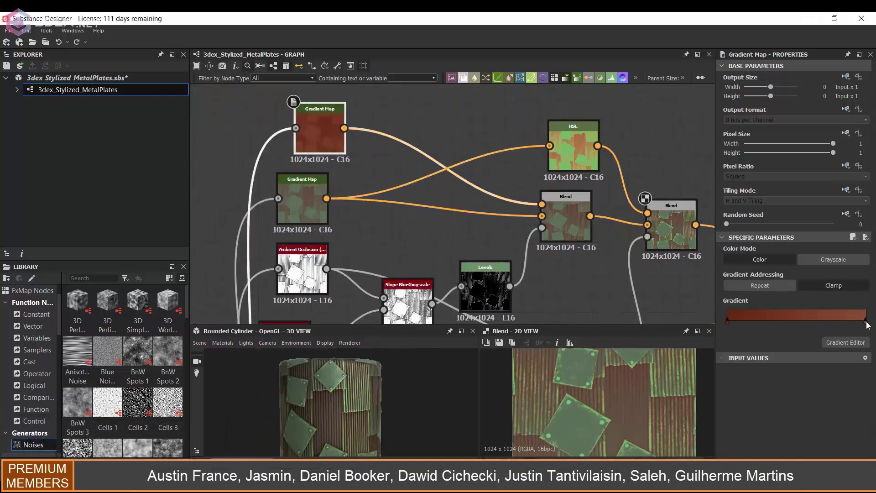
Step: Recolour the rust Gradient Map to a more saturated orange-red
{"action": "double_click", "coordinate": [867, 322]}
{"action": "left_click", "coordinate": [781, 99]}
Step: Try zero opacity and other blending modes such as Multiply on the rust Blend, return it to Copy, and preview the rust Gradient Map
{"action": "double_click", "coordinate": [566, 222]}
{"action": "left_click_drag", "start_coordinate": [834, 258], "coordinate": [700, 255]}
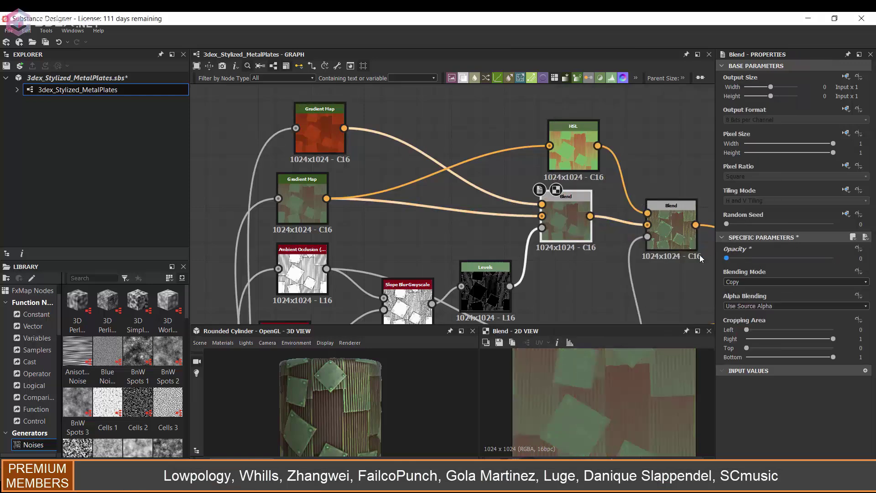
{"action": "left_click", "coordinate": [745, 282]}
{"action": "left_click", "coordinate": [744, 296]}
{"action": "key", "text": "Down"}
{"action": "key", "text": "Down"}
{"action": "key", "text": "Down"}
{"action": "key", "text": "Down"}
{"action": "key", "text": "Down"}
{"action": "key", "text": "Down"}
{"action": "key", "text": "Down"}
{"action": "key", "text": "Down"}
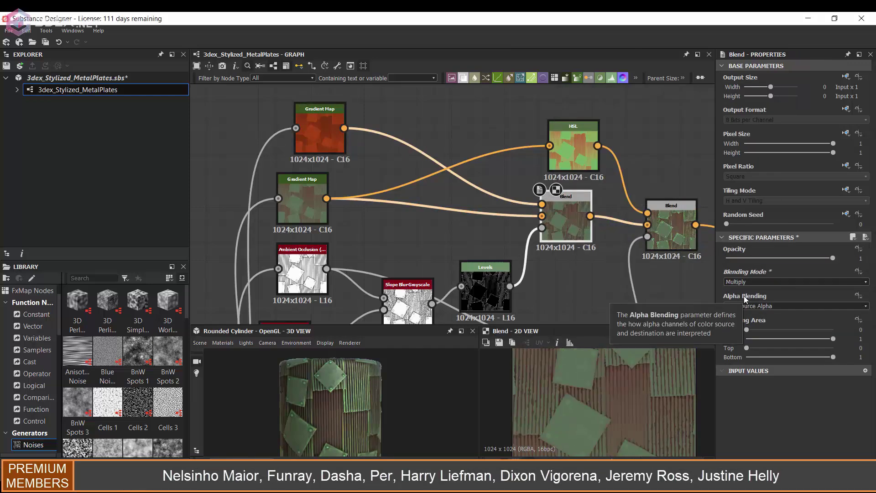
{"action": "key", "text": "Down"}
{"action": "left_click", "coordinate": [755, 283]}
{"action": "left_click", "coordinate": [754, 289]}
{"action": "double_click", "coordinate": [321, 134]}
{"action": "double_click", "coordinate": [568, 196]}
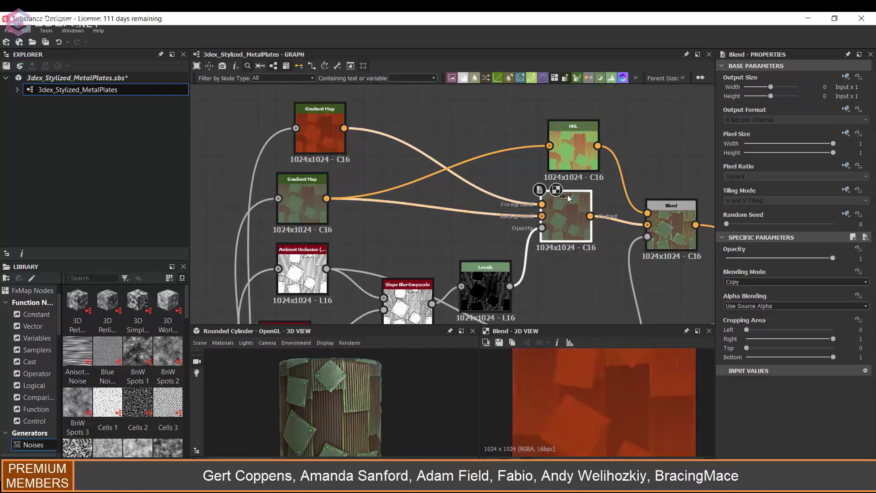
Step: Recolour the first key of the base Gradient Map to a reddish brown, about RGB 125, 77, 58, and check the base color
{"action": "left_click", "coordinate": [321, 133]}
{"action": "double_click", "coordinate": [727, 322]}
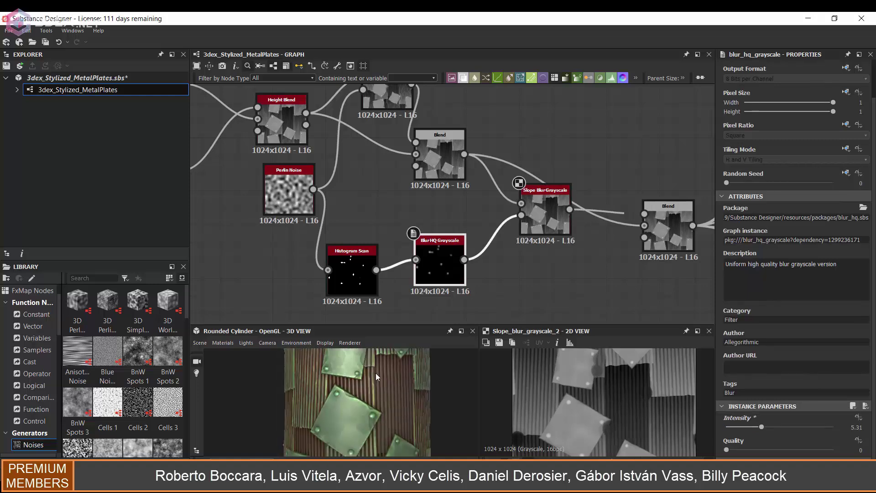
{"action": "scroll", "coordinate": [376, 374], "scroll_direction": "down", "scroll_amount": 3}
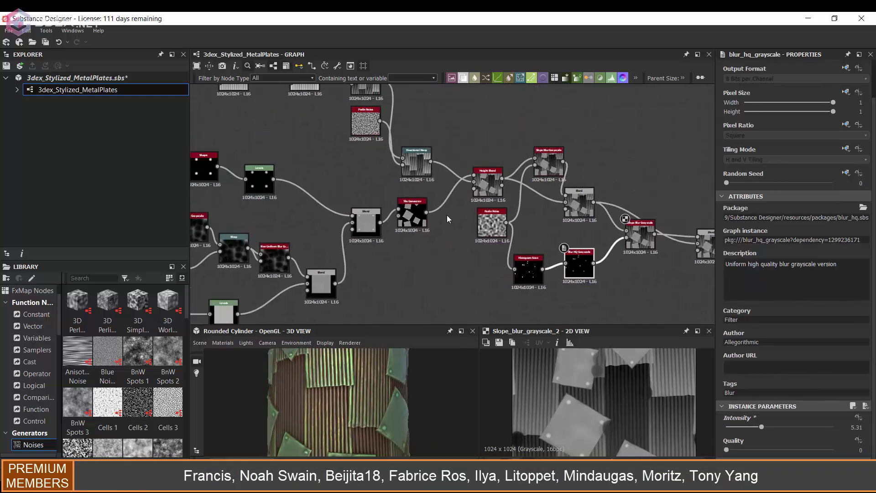
{"action": "left_click", "coordinate": [741, 254]}
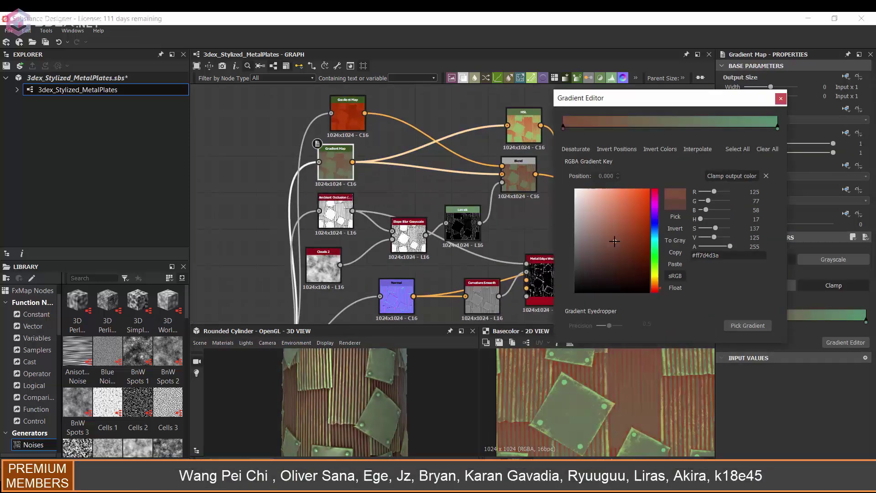
{"action": "left_click_drag", "start_coordinate": [618, 241], "coordinate": [615, 243]}
{"action": "left_click", "coordinate": [781, 98]}
{"action": "scroll", "coordinate": [594, 407], "scroll_direction": "down", "scroll_amount": 4}
{"action": "scroll", "coordinate": [604, 390], "scroll_direction": "up", "scroll_amount": 4}
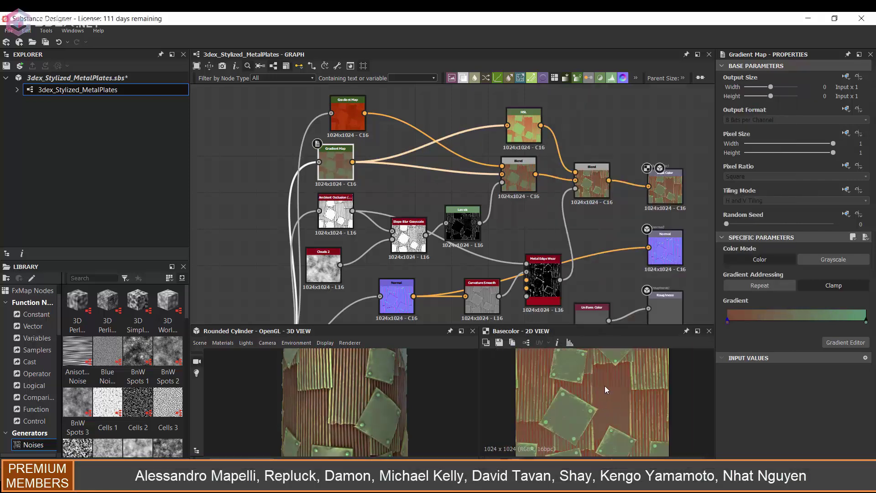
Step: Adjust the input and output handles of the Levels mask driving the rust Blend and check the rust coverage on the model
{"action": "scroll", "coordinate": [604, 391], "scroll_direction": "down", "scroll_amount": 2}
{"action": "scroll", "coordinate": [437, 288], "scroll_direction": "up", "scroll_amount": 2}
{"action": "left_click", "coordinate": [483, 187]}
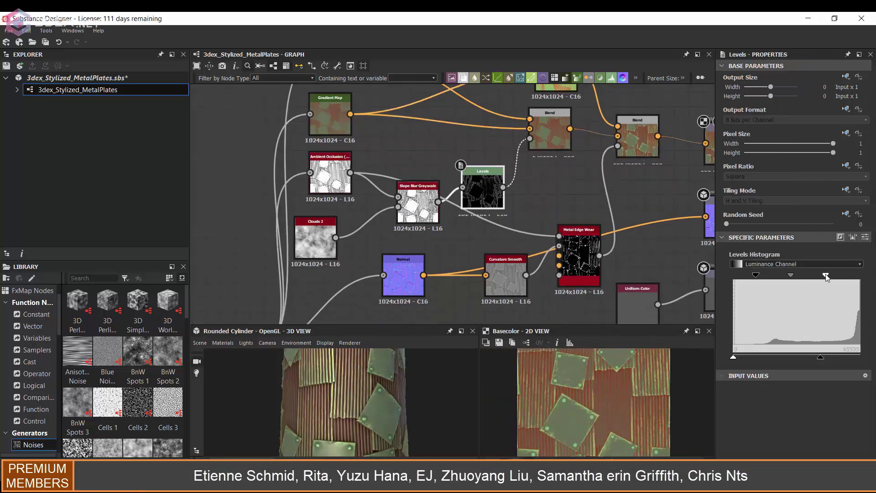
{"action": "left_click_drag", "start_coordinate": [801, 276], "coordinate": [794, 276]}
{"action": "left_click_drag", "start_coordinate": [756, 275], "coordinate": [746, 277]}
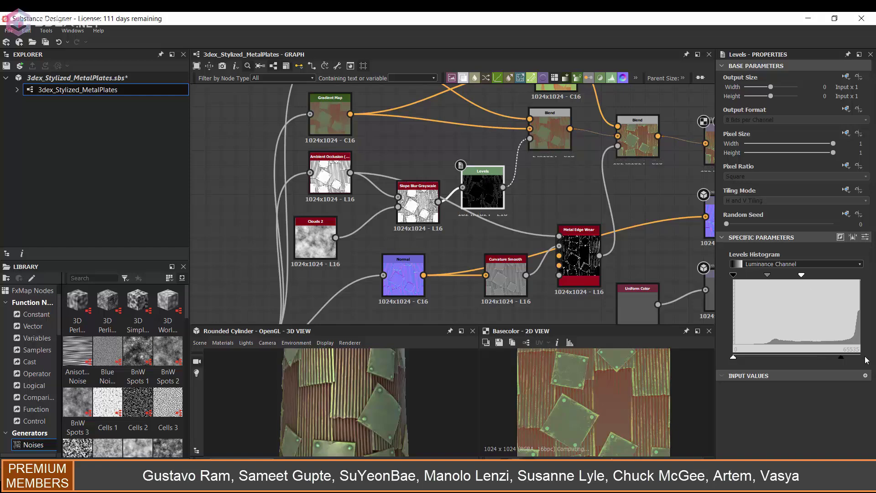
{"action": "left_click", "coordinate": [550, 132]}
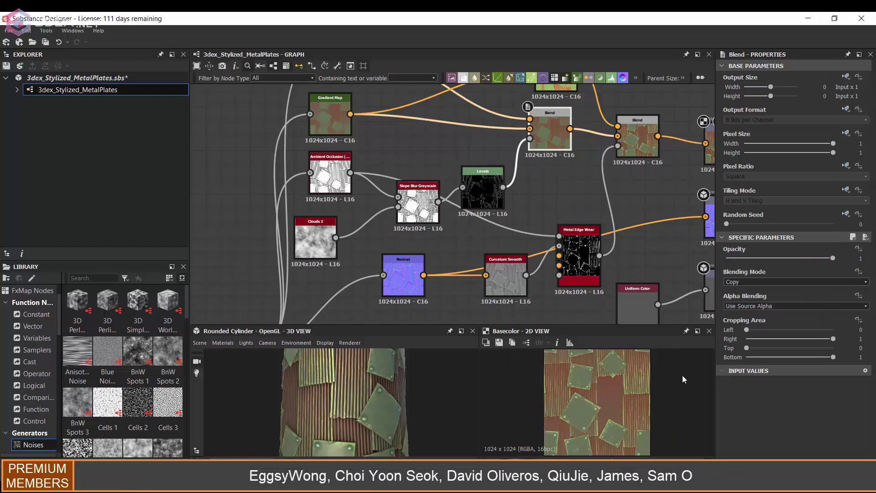
{"action": "scroll", "coordinate": [616, 372], "scroll_direction": "up", "scroll_amount": 2}
{"action": "left_click_drag", "start_coordinate": [371, 379], "coordinate": [385, 383]}
{"action": "scroll", "coordinate": [385, 382], "scroll_direction": "up", "scroll_amount": 2}
Step: Set the Metal Edge Wear's Ambient Occlusion Masking to 0.74 and its Edges Smoothness to 1.23
{"action": "middle_click_drag", "start_coordinate": [647, 157], "coordinate": [465, 183]}
{"action": "scroll", "coordinate": [465, 184], "scroll_direction": "up", "scroll_amount": 1}
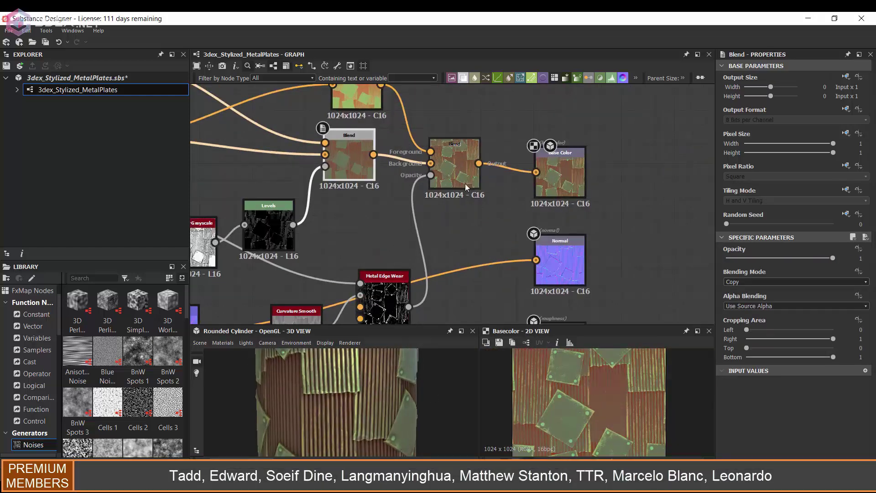
{"action": "double_click", "coordinate": [350, 155]}
{"action": "double_click", "coordinate": [457, 172]}
{"action": "middle_click_drag", "start_coordinate": [393, 292], "coordinate": [469, 251]}
{"action": "left_click", "coordinate": [462, 265]}
{"action": "scroll", "coordinate": [864, 366], "scroll_direction": "down", "scroll_amount": 5}
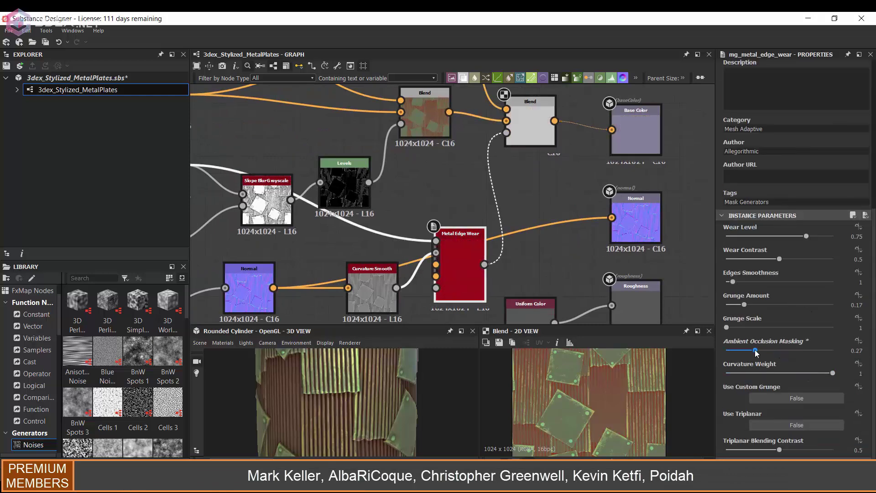
{"action": "left_click_drag", "start_coordinate": [757, 353], "coordinate": [805, 351]}
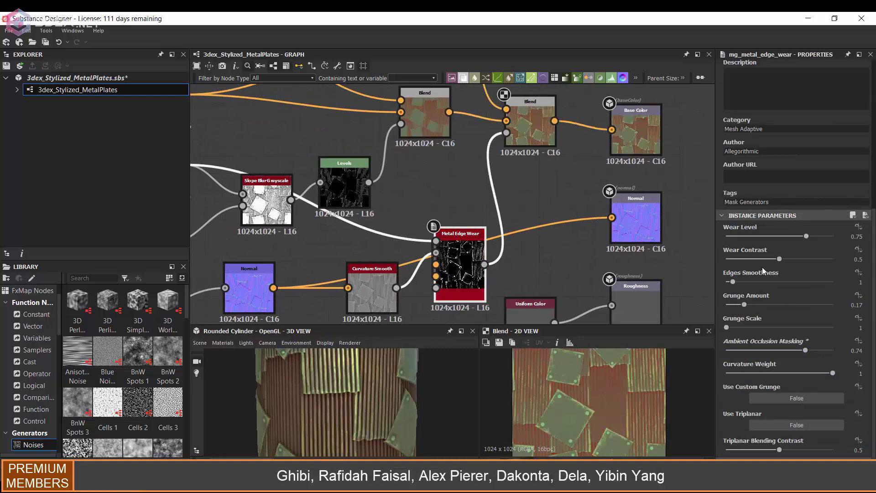
{"action": "left_click_drag", "start_coordinate": [733, 282], "coordinate": [705, 282]}
{"action": "key", "text": "ctrl+z"}
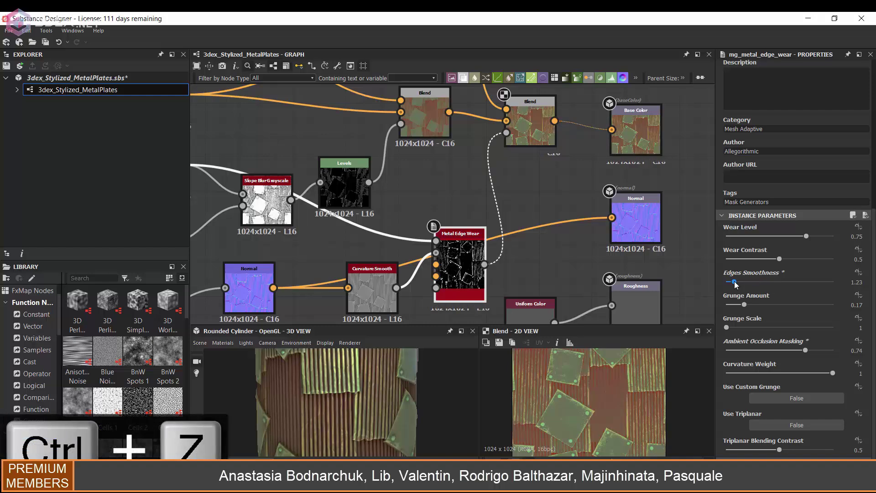
Step: Set the Random Mask of the riveted plates' Tile Generator to 0.38 and check the plates on the cylinder
{"action": "scroll", "coordinate": [342, 395], "scroll_direction": "down", "scroll_amount": 2}
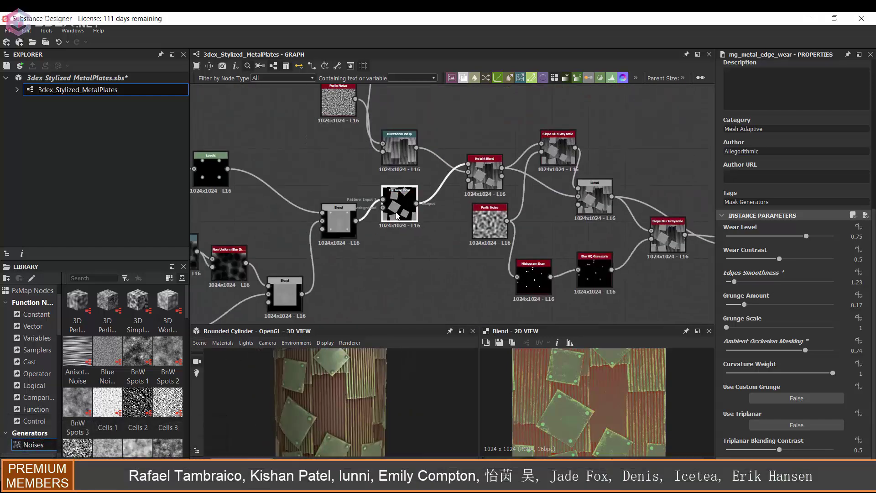
{"action": "left_click", "coordinate": [399, 212]}
{"action": "left_click_drag", "start_coordinate": [752, 291], "coordinate": [786, 308]}
{"action": "scroll", "coordinate": [786, 306], "scroll_direction": "down", "scroll_amount": 4}
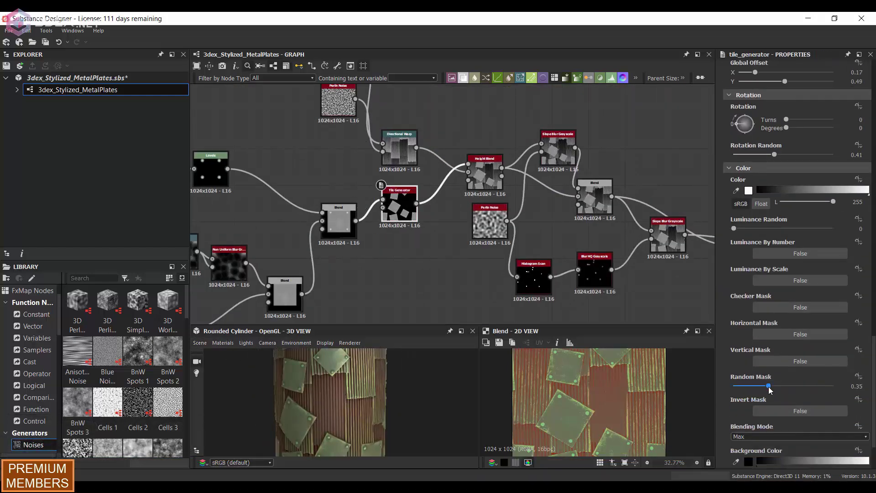
{"action": "left_click_drag", "start_coordinate": [770, 389], "coordinate": [772, 389]}
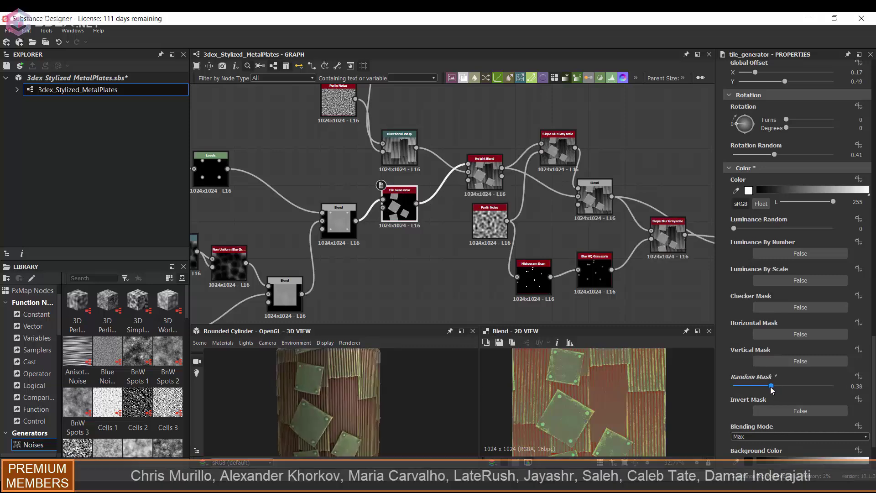
{"action": "scroll", "coordinate": [305, 387], "scroll_direction": "down", "scroll_amount": 2}
{"action": "left_click_drag", "start_coordinate": [388, 383], "coordinate": [352, 240]}
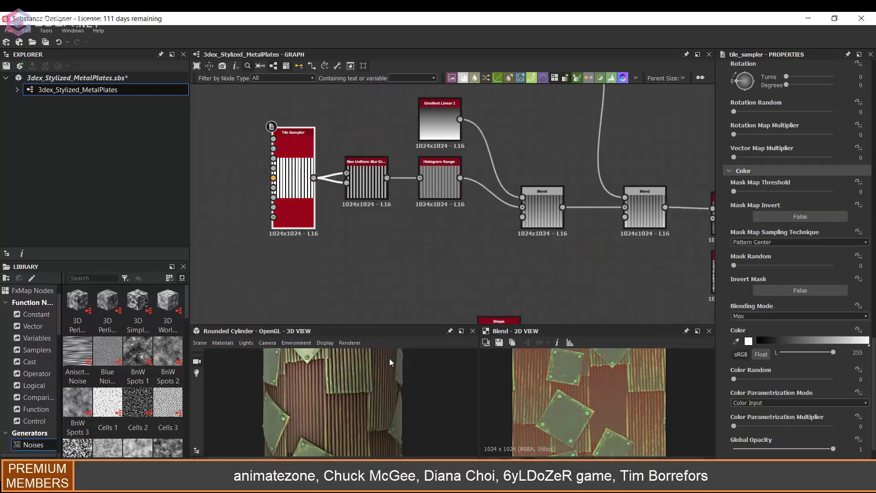
Step: Try an X Amount of 24 on the corrugation Tile Sampler and settle on 10, checking the ridges on the model
{"action": "scroll", "coordinate": [786, 227], "scroll_direction": "up", "scroll_amount": 6}
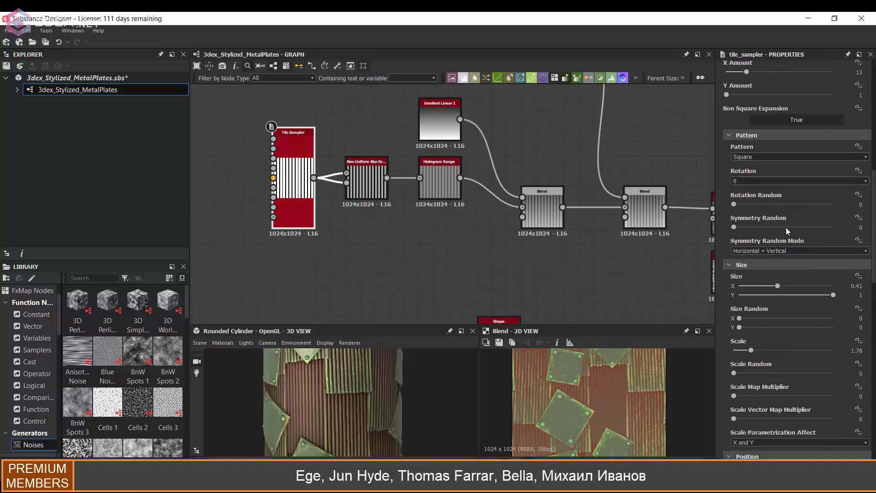
{"action": "left_click_drag", "start_coordinate": [761, 209], "coordinate": [766, 211]}
{"action": "left_click_drag", "start_coordinate": [336, 387], "coordinate": [362, 393]}
{"action": "scroll", "coordinate": [358, 384], "scroll_direction": "up", "scroll_amount": 2}
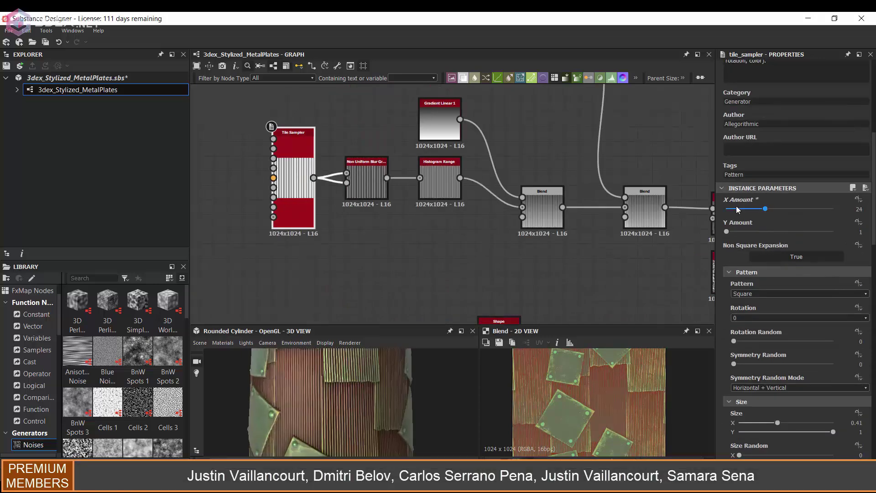
{"action": "left_click_drag", "start_coordinate": [738, 210], "coordinate": [740, 212]}
{"action": "left_click_drag", "start_coordinate": [413, 387], "coordinate": [377, 396]}
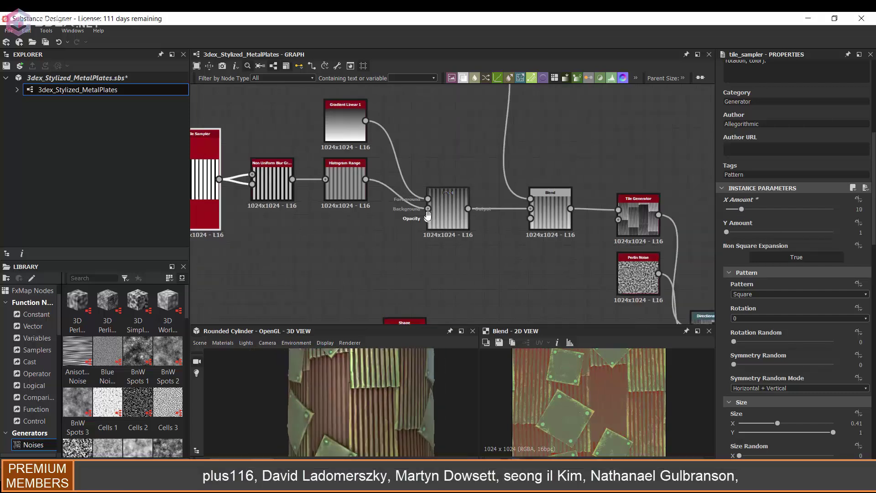
{"action": "scroll", "coordinate": [388, 379], "scroll_direction": "down", "scroll_amount": 3}
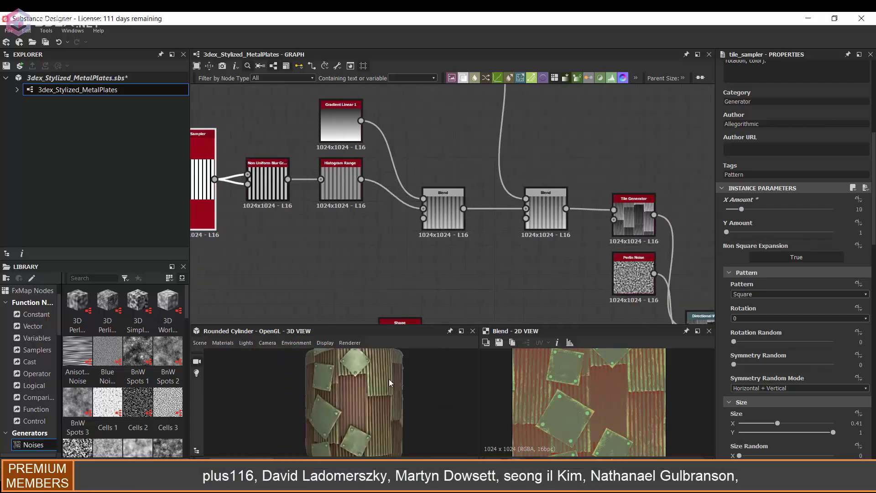
Step: Try several blending modes, including Multiply, on the Blend that combines the linear gradient with the corrugation
{"action": "left_click", "coordinate": [443, 208]}
{"action": "key", "text": "Down"}
{"action": "key", "text": "Down"}
{"action": "key", "text": "Down"}
{"action": "key", "text": "Down"}
{"action": "key", "text": "Down"}
{"action": "key", "text": "Down"}
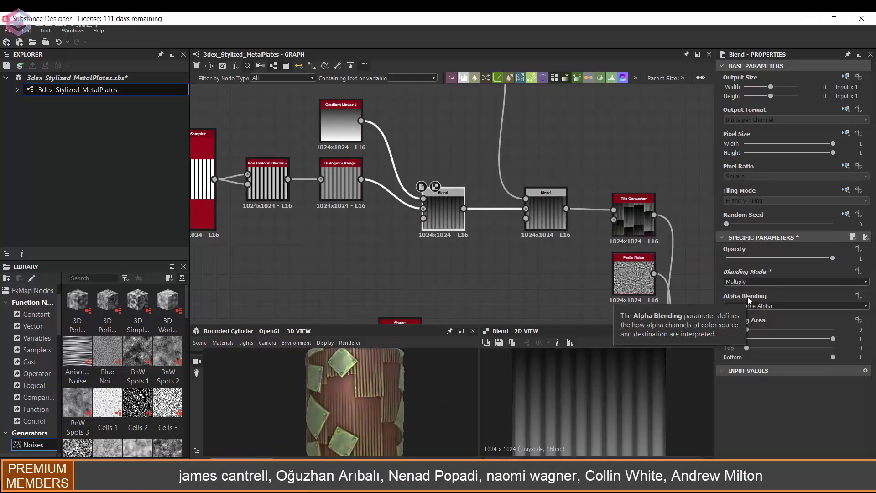
{"action": "key", "text": "Down"}
{"action": "key", "text": "Down"}
{"action": "key", "text": "Down"}
{"action": "key", "text": "Down"}
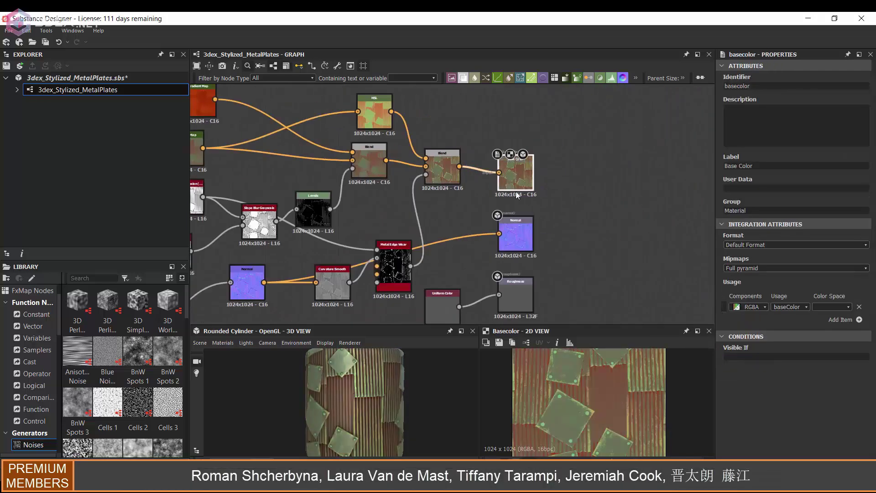
Step: Insert an HSL node between the final color Blend and the Base Color output, try a Saturation of 0.54 and settle on 0.51
{"action": "scroll", "coordinate": [461, 207], "scroll_direction": "up", "scroll_amount": 2}
{"action": "left_click", "coordinate": [461, 196]}
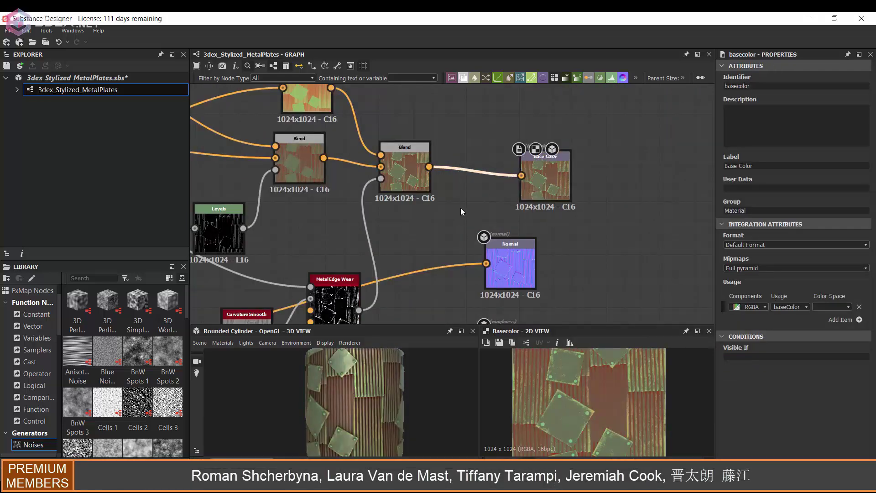
{"action": "left_click_drag", "start_coordinate": [780, 280], "coordinate": [784, 282]}
{"action": "left_click_drag", "start_coordinate": [406, 371], "coordinate": [393, 370]}
{"action": "scroll", "coordinate": [393, 371], "scroll_direction": "up", "scroll_amount": 3}
{"action": "scroll", "coordinate": [607, 382], "scroll_direction": "down", "scroll_amount": 3}
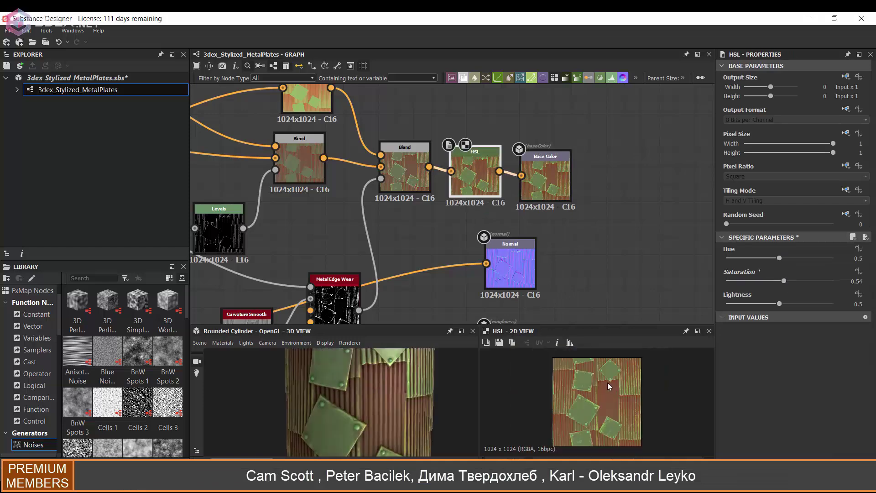
{"action": "scroll", "coordinate": [607, 382], "scroll_direction": "up", "scroll_amount": 5}
{"action": "scroll", "coordinate": [599, 378], "scroll_direction": "down", "scroll_amount": 2}
{"action": "scroll", "coordinate": [392, 379], "scroll_direction": "down", "scroll_amount": 3}
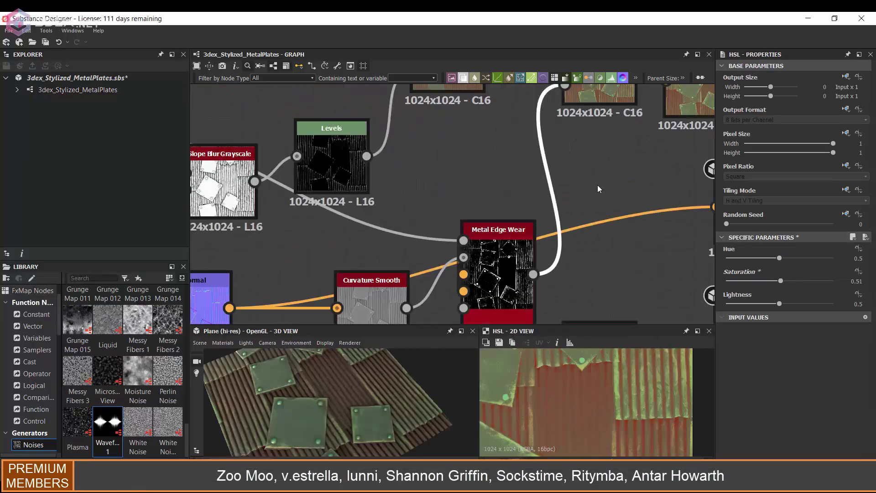
Step: Insert a Blur HQ Grayscale after the Metal Edge Wear and set its Intensity to 0.41 and Quality to 1
{"action": "right_click", "coordinate": [598, 185]}
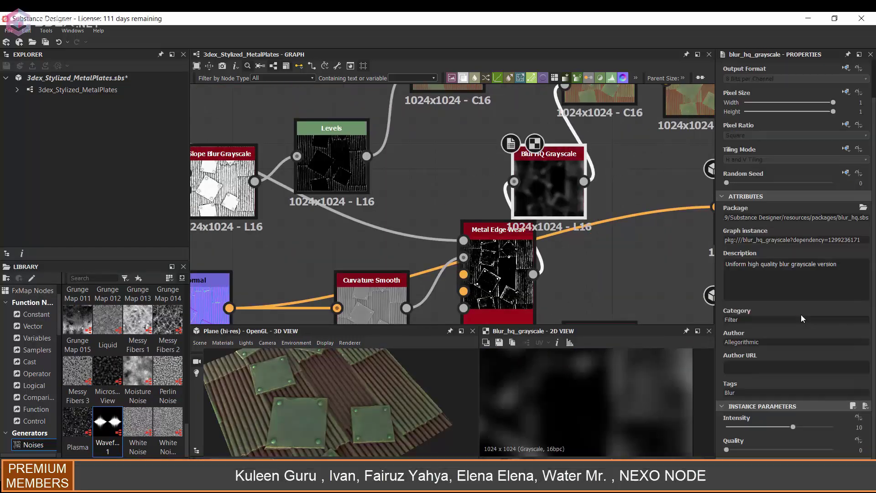
{"action": "left_click", "coordinate": [726, 428]}
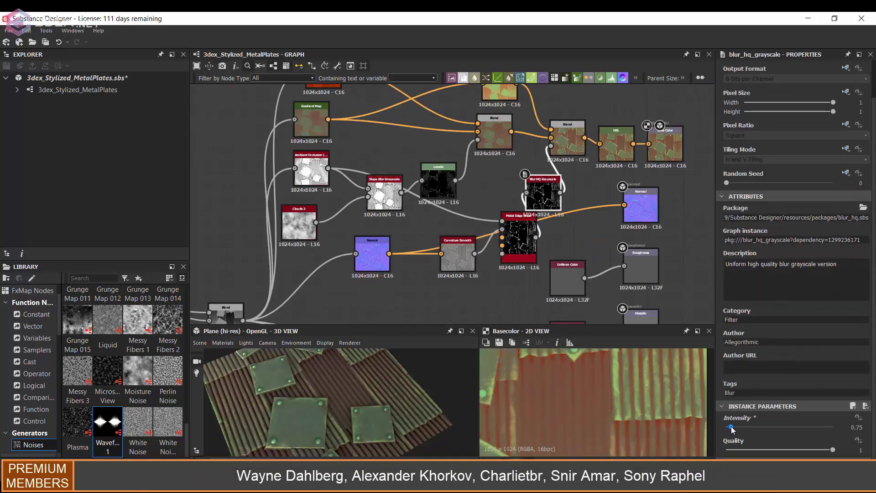
{"action": "left_click_drag", "start_coordinate": [731, 430], "coordinate": [725, 431]}
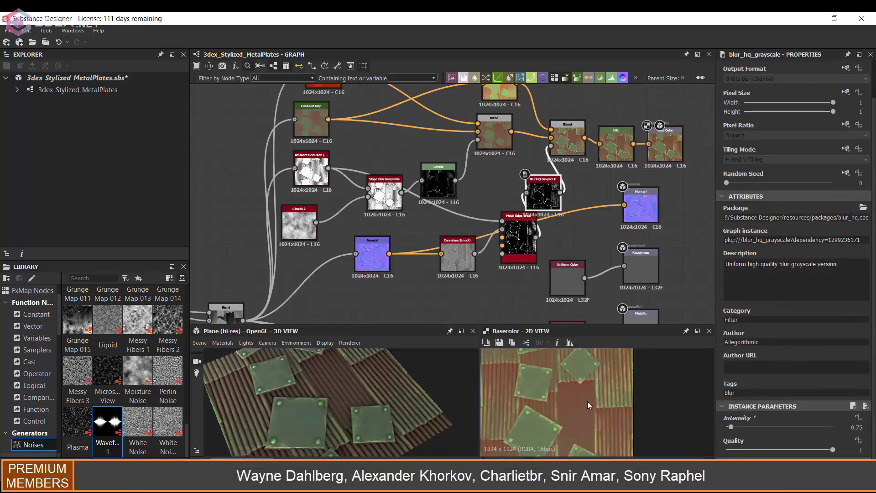
{"action": "scroll", "coordinate": [612, 395], "scroll_direction": "down", "scroll_amount": 5}
{"action": "scroll", "coordinate": [570, 208], "scroll_direction": "down", "scroll_amount": 4}
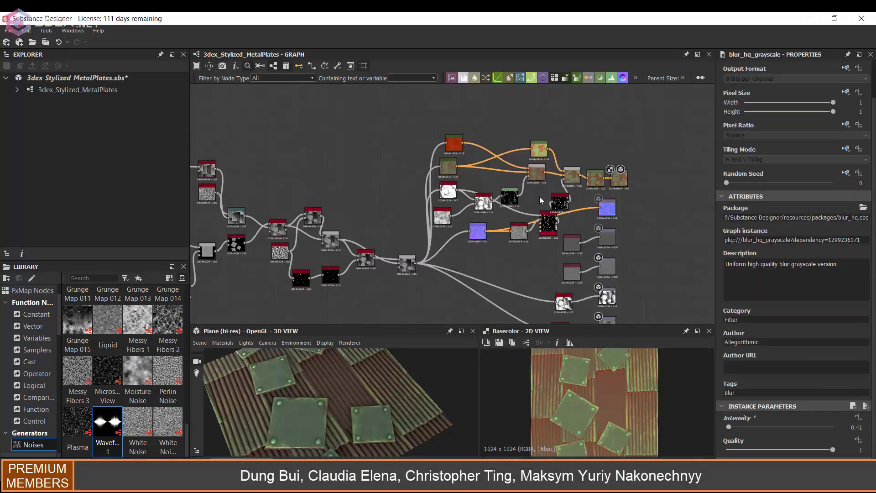
Step: Insert a Slope Blur Grayscale node on the input of the base Gradient Map and place it in front of it
{"action": "scroll", "coordinate": [407, 262], "scroll_direction": "up", "scroll_amount": 3}
{"action": "left_click", "coordinate": [500, 248]}
{"action": "middle_click_drag", "start_coordinate": [530, 160], "coordinate": [502, 251]}
{"action": "left_click_drag", "start_coordinate": [556, 140], "coordinate": [503, 124]}
{"action": "left_click", "coordinate": [468, 200]}
{"action": "key", "text": "space"}
{"action": "type", "text": "slo"}
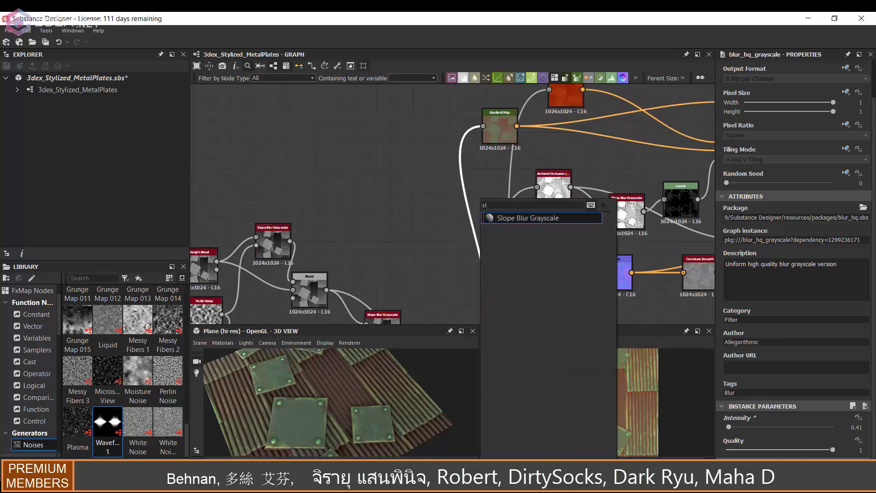
{"action": "key", "text": "Return"}
{"action": "left_click_drag", "start_coordinate": [479, 206], "coordinate": [434, 144]}
Step: Add a Clouds 2 noise, connect it to the slope input of the new Slope Blur Grayscale, and preview the blur
{"action": "key", "text": "space"}
{"action": "type", "text": "clo"}
{"action": "left_click", "coordinate": [493, 265]}
{"action": "left_click_drag", "start_coordinate": [485, 236], "coordinate": [415, 149]}
{"action": "double_click", "coordinate": [436, 152]}
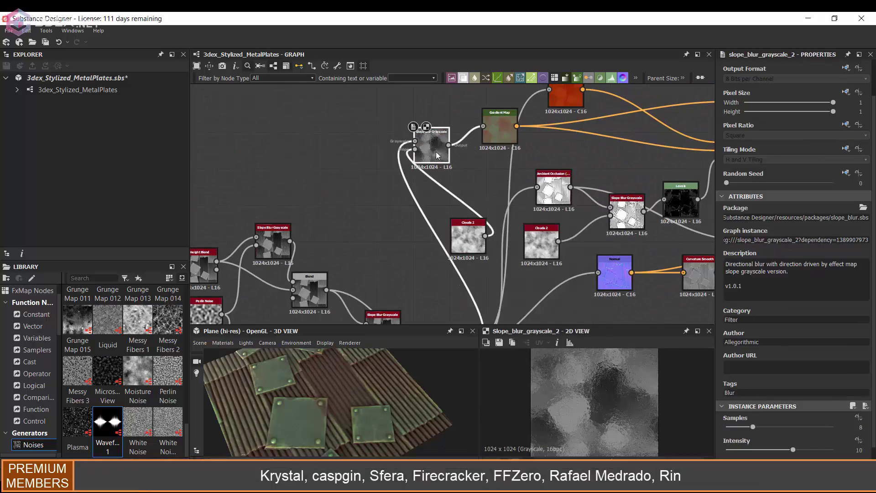
Step: Set the new Slope Blur Grayscale's Samples to 32 and preview the base Gradient Map and Base Color output
{"action": "scroll", "coordinate": [776, 410], "scroll_direction": "down", "scroll_amount": 1}
{"action": "left_click_drag", "start_coordinate": [751, 403], "coordinate": [835, 403]}
{"action": "double_click", "coordinate": [502, 129]}
{"action": "scroll", "coordinate": [467, 207], "scroll_direction": "up", "scroll_amount": 1}
{"action": "left_click_drag", "start_coordinate": [469, 242], "coordinate": [454, 213]}
{"action": "scroll", "coordinate": [413, 217], "scroll_direction": "down", "scroll_amount": 3}
{"action": "middle_click_drag", "start_coordinate": [664, 185], "coordinate": [563, 178]}
{"action": "double_click", "coordinate": [650, 171]}
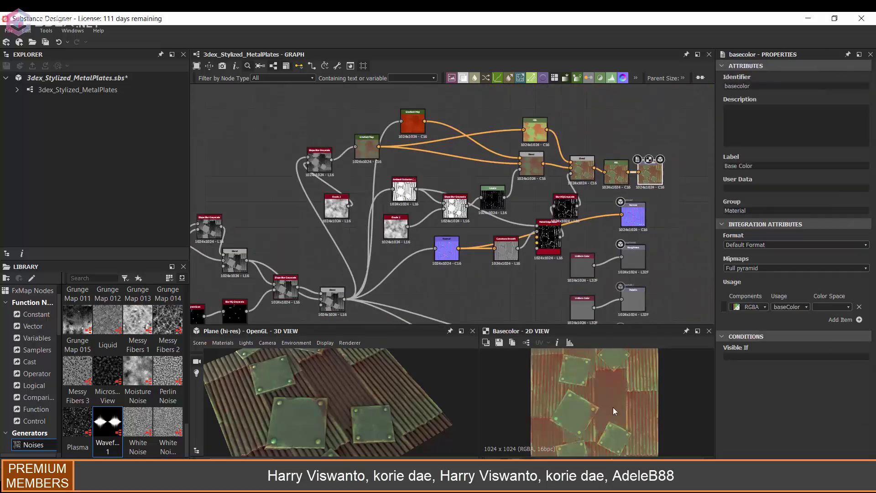
Step: Set the new Slope Blur Grayscale's Intensity to 4.77, try its Min mode, and preview the base Gradient Map
{"action": "middle_click_drag", "start_coordinate": [613, 407], "coordinate": [616, 409]}
{"action": "scroll", "coordinate": [329, 196], "scroll_direction": "up", "scroll_amount": 4}
{"action": "left_click", "coordinate": [303, 117]}
{"action": "middle_click_drag", "start_coordinate": [356, 156], "coordinate": [358, 180]}
{"action": "scroll", "coordinate": [782, 353], "scroll_direction": "down", "scroll_amount": 2}
{"action": "left_click_drag", "start_coordinate": [746, 421], "coordinate": [757, 424]}
{"action": "left_click", "coordinate": [739, 451]}
{"action": "left_click", "coordinate": [740, 458]}
{"action": "double_click", "coordinate": [422, 112]}
Step: Compare the remaining modes of the new Slope Blur Grayscale on the gradient preview and return its Mode to Blur
{"action": "scroll", "coordinate": [611, 392], "scroll_direction": "up", "scroll_amount": 3}
{"action": "left_click", "coordinate": [303, 137]}
{"action": "scroll", "coordinate": [767, 365], "scroll_direction": "down", "scroll_amount": 2}
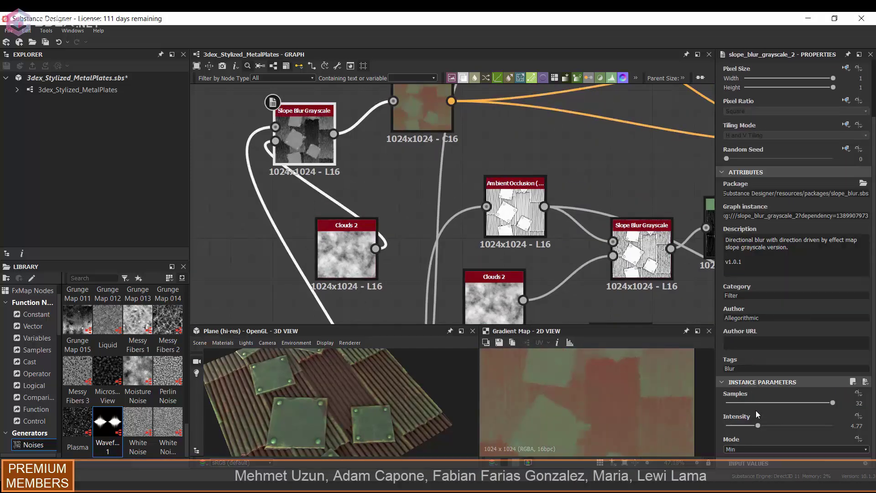
{"action": "left_click", "coordinate": [749, 450]}
{"action": "left_click", "coordinate": [748, 457]}
{"action": "middle_click_drag", "start_coordinate": [448, 128], "coordinate": [457, 165]}
{"action": "middle_click_drag", "start_coordinate": [411, 197], "coordinate": [411, 213]}
{"action": "left_click", "coordinate": [739, 450]}
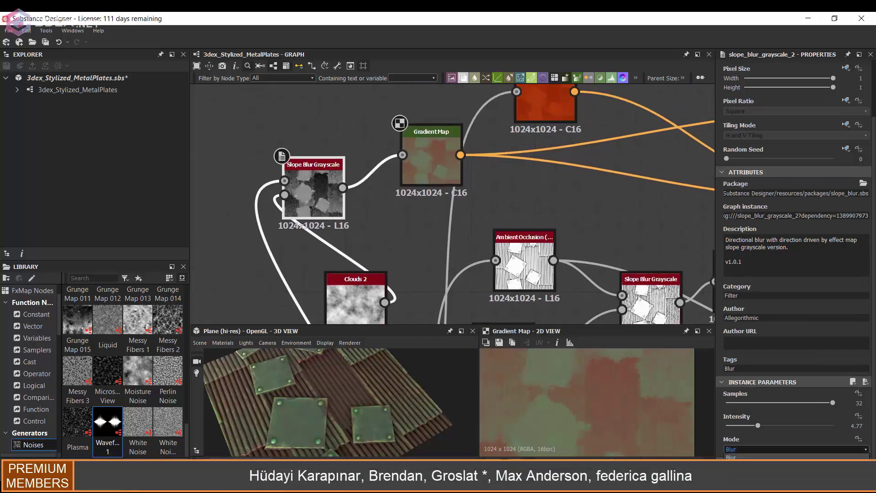
{"action": "left_click", "coordinate": [740, 451]}
Step: Recolour the base Gradient Map's key at position 0.453 to a rusty orange
{"action": "left_click", "coordinate": [429, 153]}
{"action": "double_click", "coordinate": [805, 316]}
{"action": "left_click", "coordinate": [616, 249]}
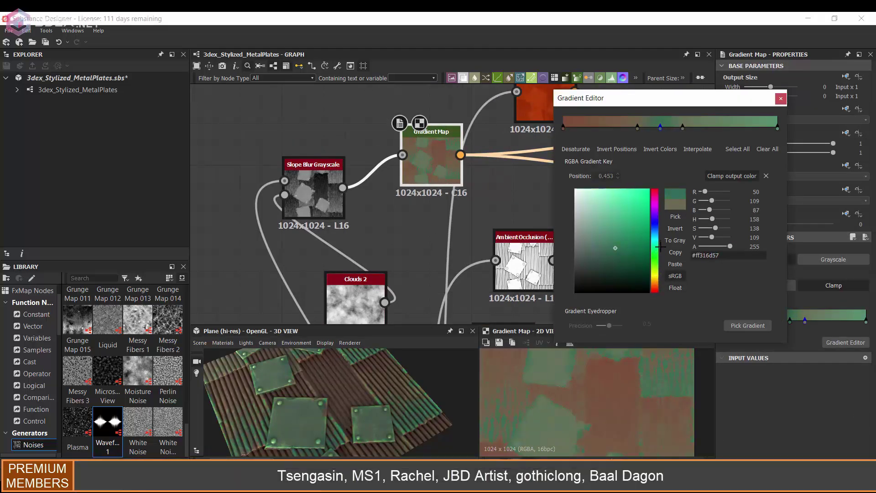
{"action": "mouse_move", "coordinate": [660, 247]}
{"action": "left_mouse_down"}
{"action": "mouse_move", "coordinate": [662, 210]}
{"action": "mouse_move", "coordinate": [662, 255]}
{"action": "mouse_move", "coordinate": [664, 238]}
{"action": "left_mouse_up"}
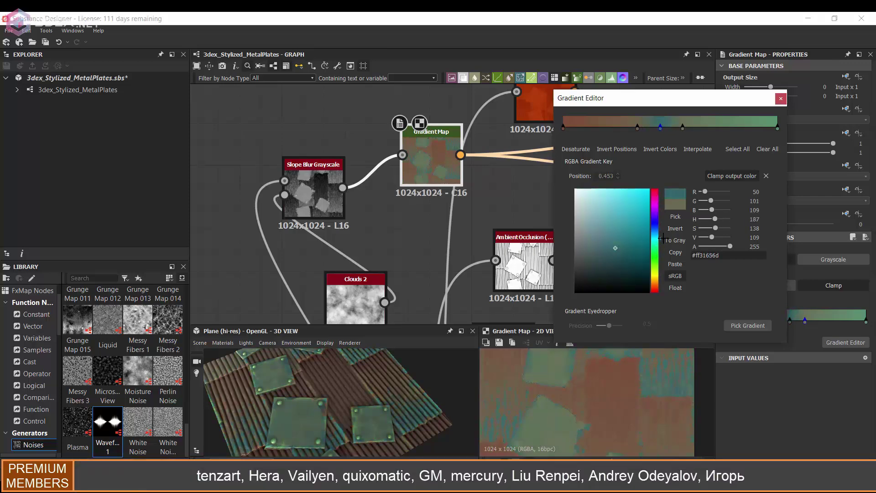
{"action": "mouse_move", "coordinate": [659, 281]}
{"action": "left_mouse_down"}
{"action": "mouse_move", "coordinate": [659, 291]}
{"action": "mouse_move", "coordinate": [660, 245]}
{"action": "mouse_move", "coordinate": [614, 246]}
{"action": "mouse_move", "coordinate": [624, 232]}
{"action": "left_mouse_up"}
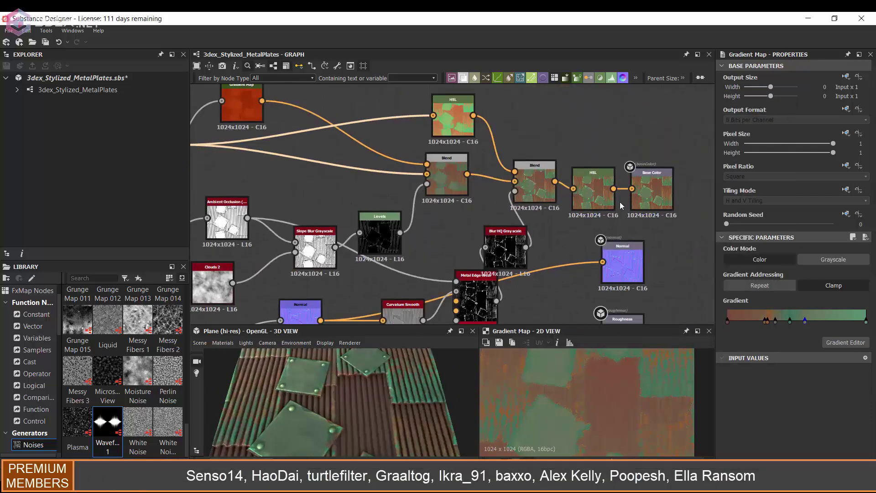
Step: Preview the Base Color output and inspect the material on a rounded cylinder
{"action": "middle_click_drag", "start_coordinate": [588, 398], "coordinate": [581, 396]}
{"action": "left_click_drag", "start_coordinate": [347, 403], "coordinate": [398, 394]}
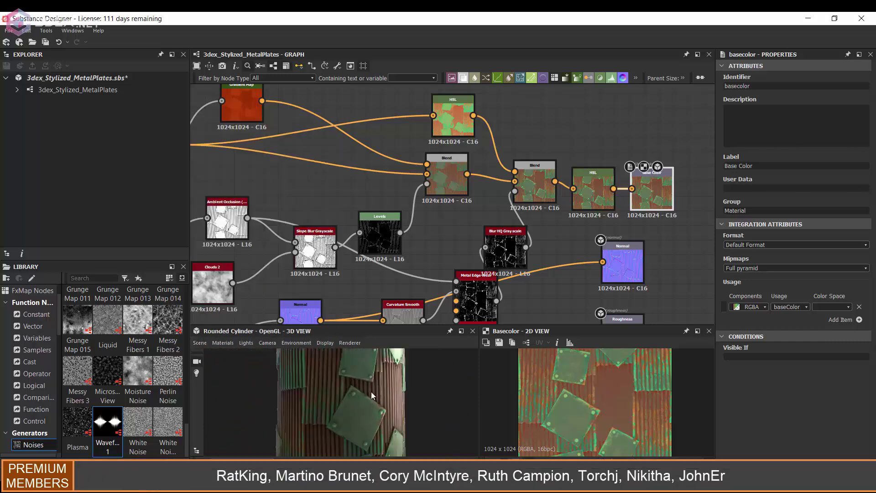
{"action": "left_click_drag", "start_coordinate": [347, 393], "coordinate": [360, 395]}
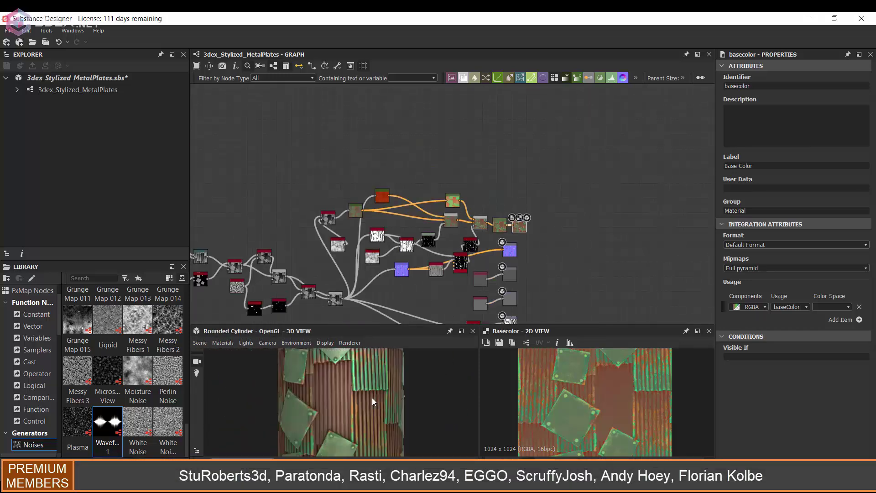
{"action": "left_click_drag", "start_coordinate": [371, 399], "coordinate": [385, 385]}
Step: Shape the Waveform 1 into one thin spike with Noise 0, Pattern 2, WaveNumber 1 and SizeMax 0.12
{"action": "scroll", "coordinate": [456, 216], "scroll_direction": "down", "scroll_amount": 3}
{"action": "scroll", "coordinate": [401, 263], "scroll_direction": "up", "scroll_amount": 5}
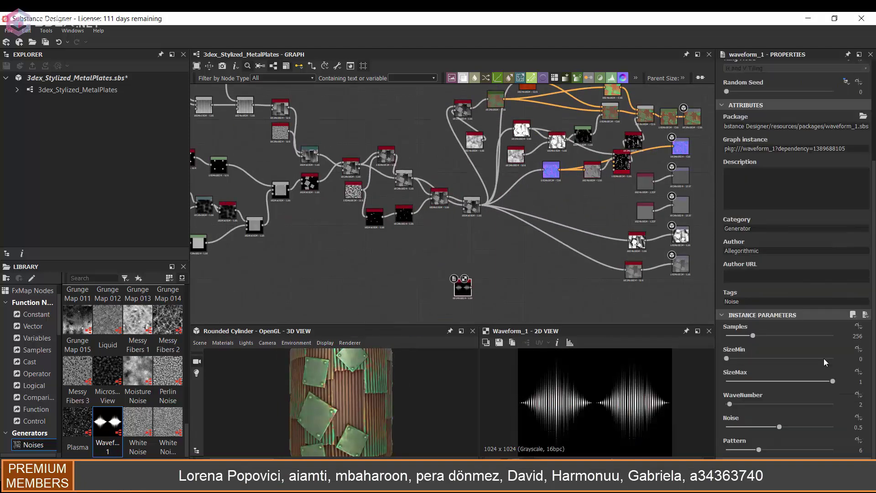
{"action": "left_click", "coordinate": [726, 427]}
{"action": "left_click", "coordinate": [727, 449]}
{"action": "left_click", "coordinate": [727, 404]}
{"action": "left_click", "coordinate": [740, 381]}
Step: Add a Bevel after the Waveform 1 and set its Distance to -0.2
{"action": "middle_click_drag", "start_coordinate": [493, 249], "coordinate": [516, 193]}
{"action": "scroll", "coordinate": [493, 219], "scroll_direction": "up", "scroll_amount": 5}
{"action": "key", "text": "space"}
{"action": "type", "text": "bev"}
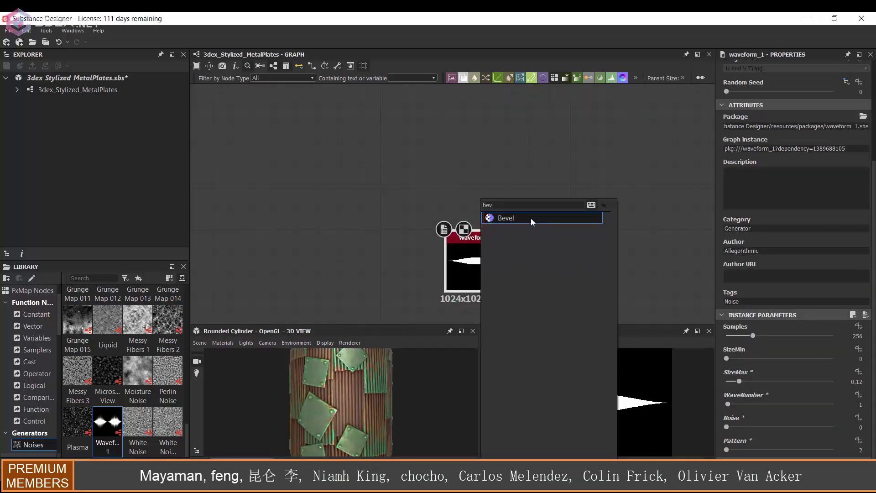
{"action": "left_click", "coordinate": [532, 218]}
{"action": "left_click", "coordinate": [774, 336]}
Step: Add a Tile Sampler, feed the Bevel into its pattern input, and set its Pattern to Pattern Input
{"action": "scroll", "coordinate": [501, 215], "scroll_direction": "down", "scroll_amount": 4}
{"action": "key", "text": "space"}
{"action": "type", "text": "til"}
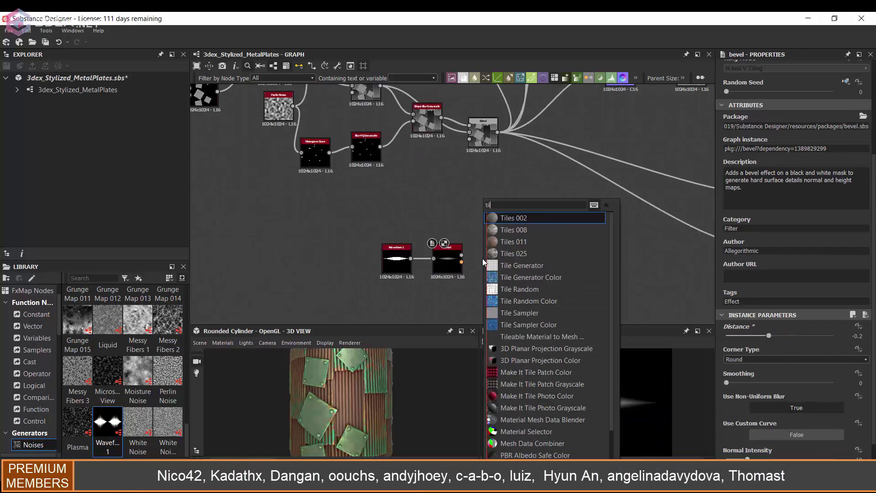
{"action": "left_click", "coordinate": [515, 313]}
{"action": "scroll", "coordinate": [483, 258], "scroll_direction": "up", "scroll_amount": 3}
{"action": "left_click_drag", "start_coordinate": [454, 251], "coordinate": [472, 225]}
{"action": "scroll", "coordinate": [753, 335], "scroll_direction": "down", "scroll_amount": 3}
{"action": "left_click", "coordinate": [752, 339]}
{"action": "left_click", "coordinate": [753, 350]}
Step: Scatter the Tile Sampler's scratches with random positions, Rotation Random 0.57 and a high Mask Random
{"action": "scroll", "coordinate": [765, 366], "scroll_direction": "down", "scroll_amount": 14}
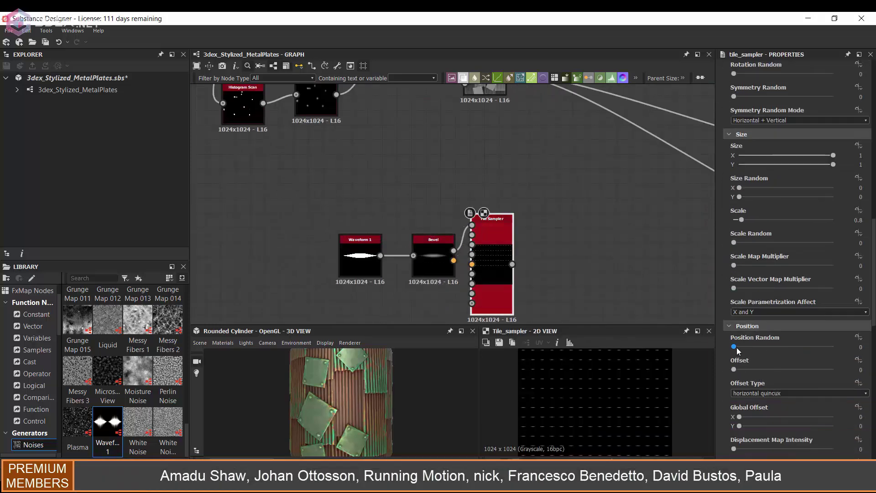
{"action": "left_click_drag", "start_coordinate": [734, 370], "coordinate": [792, 370]}
{"action": "scroll", "coordinate": [755, 419], "scroll_direction": "down", "scroll_amount": 5}
{"action": "left_click_drag", "start_coordinate": [734, 447], "coordinate": [793, 448]}
{"action": "scroll", "coordinate": [781, 354], "scroll_direction": "down", "scroll_amount": 11}
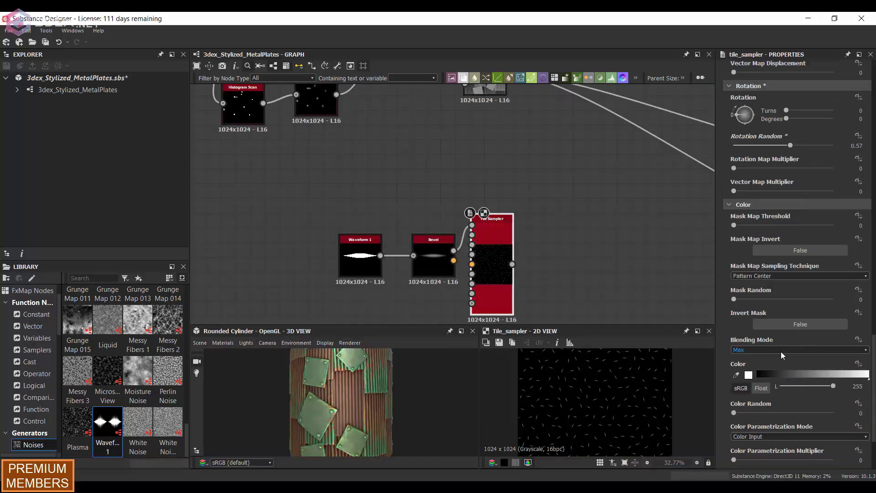
{"action": "left_click_drag", "start_coordinate": [734, 301], "coordinate": [823, 300]}
Step: Insert a Blend after the final height Blend and connect the scratch Tile Sampler to its foreground
{"action": "middle_click_drag", "start_coordinate": [497, 112], "coordinate": [480, 181]}
{"action": "scroll", "coordinate": [480, 178], "scroll_direction": "down", "scroll_amount": 2}
{"action": "left_click", "coordinate": [479, 160]}
{"action": "key", "text": "space"}
{"action": "left_click", "coordinate": [507, 197]}
{"action": "left_click_drag", "start_coordinate": [493, 307], "coordinate": [515, 139]}
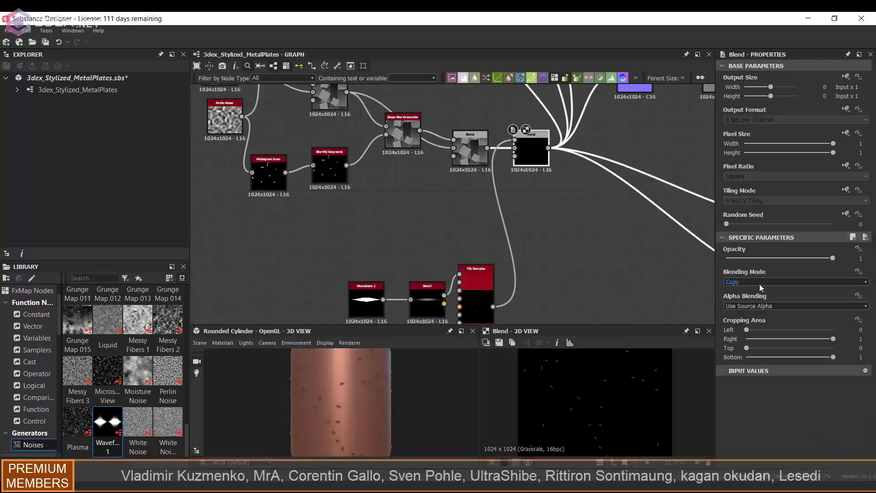
Step: Set the scratch Blend's mode to Subtract and its Opacity to 0.12
{"action": "left_click", "coordinate": [760, 283]}
{"action": "left_click", "coordinate": [757, 296]}
{"action": "scroll", "coordinate": [340, 402], "scroll_direction": "up", "scroll_amount": 2}
{"action": "left_click_drag", "start_coordinate": [833, 259], "coordinate": [744, 258]}
{"action": "scroll", "coordinate": [340, 402], "scroll_direction": "up", "scroll_amount": 5}
{"action": "middle_click_drag", "start_coordinate": [347, 379], "coordinate": [324, 434]}
{"action": "left_click_drag", "start_coordinate": [747, 256], "coordinate": [739, 258]}
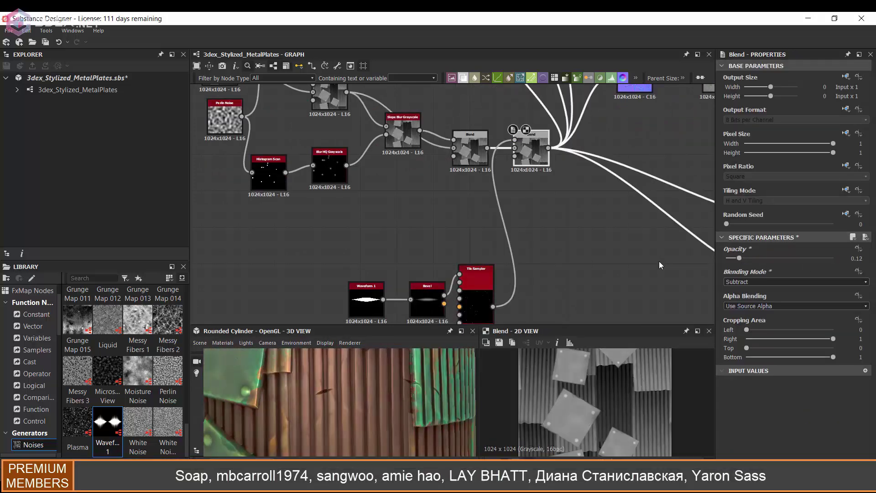
Step: Increase the Tile Sampler's X Size to lengthen the scratches and inspect them on the cylinder
{"action": "scroll", "coordinate": [340, 402], "scroll_direction": "down", "scroll_amount": 5}
{"action": "middle_click_drag", "start_coordinate": [428, 217], "coordinate": [454, 160]}
{"action": "scroll", "coordinate": [495, 240], "scroll_direction": "up", "scroll_amount": 4}
{"action": "left_click", "coordinate": [495, 241]}
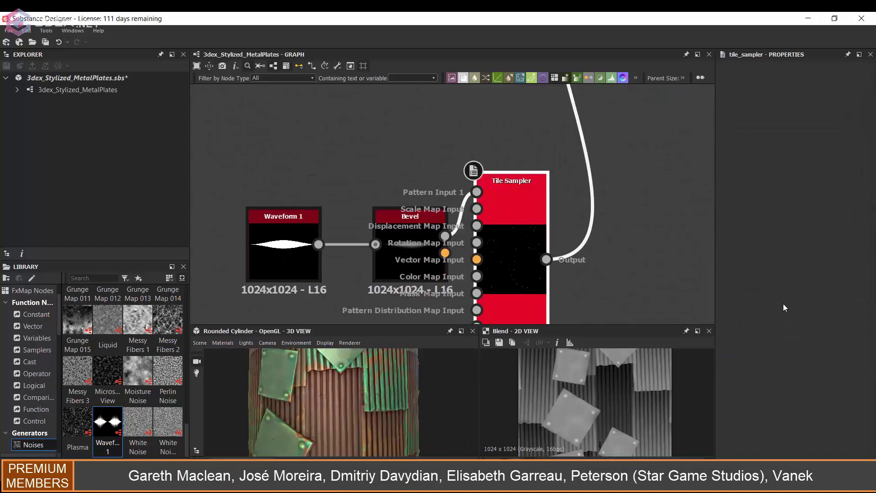
{"action": "scroll", "coordinate": [783, 303], "scroll_direction": "down", "scroll_amount": 6}
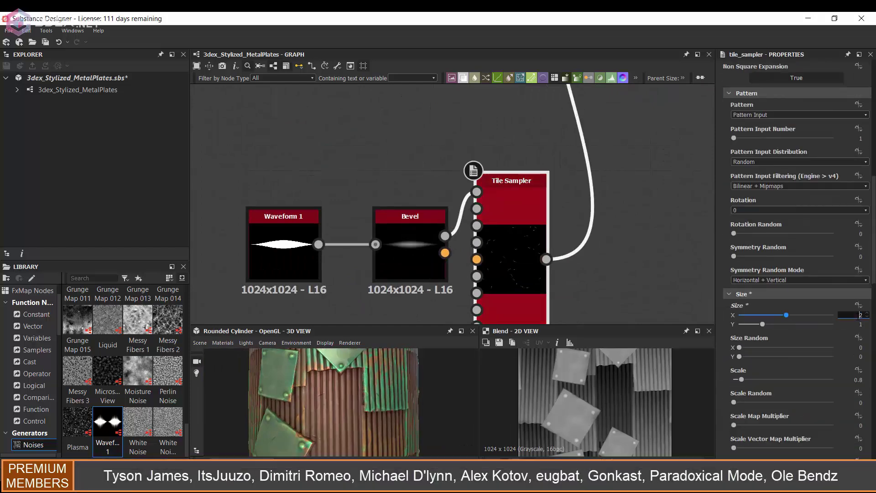
{"action": "scroll", "coordinate": [460, 377], "scroll_direction": "up", "scroll_amount": 2}
{"action": "left_click_drag", "start_coordinate": [810, 315], "coordinate": [834, 315]}
{"action": "scroll", "coordinate": [319, 416], "scroll_direction": "down", "scroll_amount": 2}
{"action": "left_click_drag", "start_coordinate": [320, 416], "coordinate": [371, 393]}
{"action": "scroll", "coordinate": [365, 399], "scroll_direction": "up", "scroll_amount": 3}
{"action": "scroll", "coordinate": [371, 393], "scroll_direction": "down", "scroll_amount": 4}
Step: Try Hue values of 0.43 and 0.07 on the edge-wear HSL, and undo the hue change
{"action": "scroll", "coordinate": [456, 219], "scroll_direction": "down", "scroll_amount": 5}
{"action": "middle_click_drag", "start_coordinate": [639, 137], "coordinate": [484, 256]}
{"action": "scroll", "coordinate": [516, 201], "scroll_direction": "up", "scroll_amount": 5}
{"action": "double_click", "coordinate": [516, 201]}
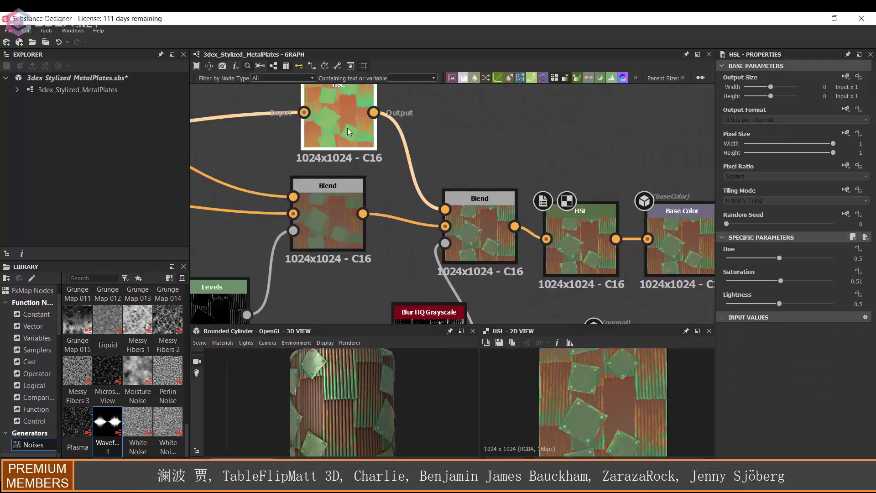
{"action": "left_click_drag", "start_coordinate": [780, 258], "coordinate": [772, 256]}
{"action": "scroll", "coordinate": [629, 388], "scroll_direction": "up", "scroll_amount": 2}
{"action": "scroll", "coordinate": [373, 390], "scroll_direction": "up", "scroll_amount": 2}
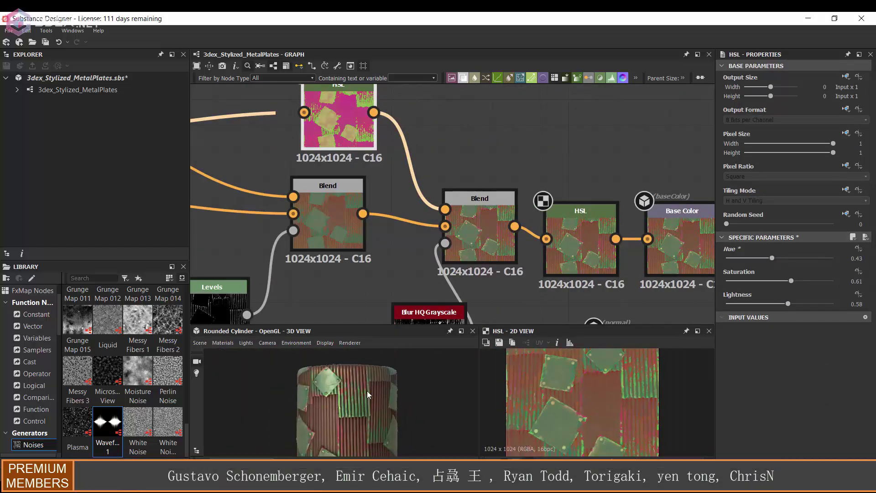
{"action": "scroll", "coordinate": [381, 392], "scroll_direction": "up", "scroll_amount": 2}
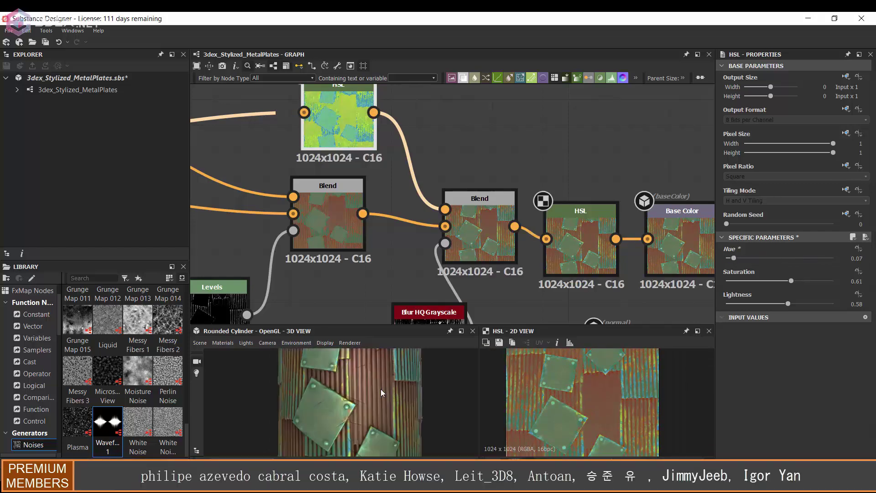
{"action": "key", "text": "ctrl+z"}
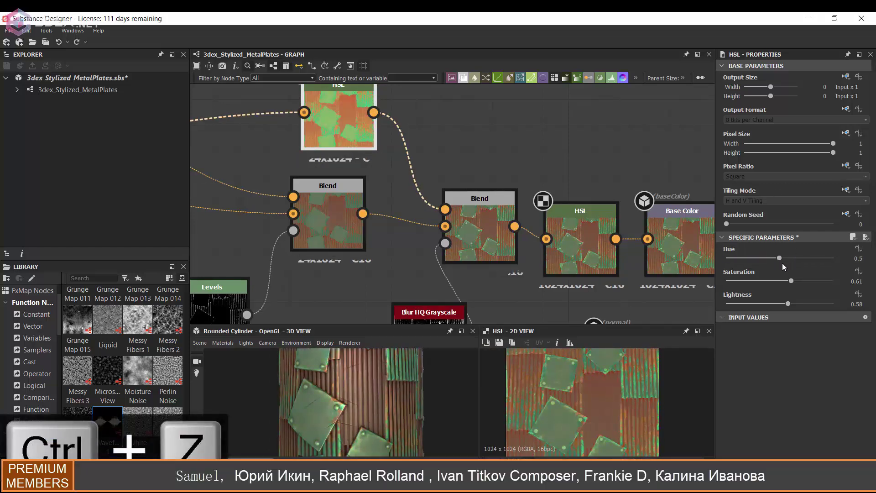
Step: Set the edge-wear HSL's Hue to 0.54 and inspect the edge colors on the cylinder
{"action": "key", "text": "ctrl+y"}
{"action": "left_click", "coordinate": [785, 259]}
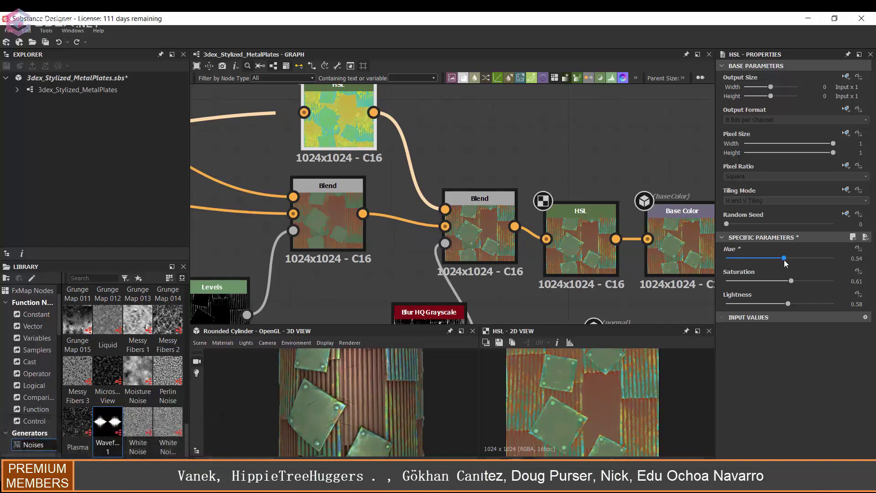
{"action": "scroll", "coordinate": [604, 410], "scroll_direction": "down", "scroll_amount": 5}
{"action": "mouse_move", "coordinate": [391, 386]}
{"action": "left_mouse_down"}
{"action": "mouse_move", "coordinate": [379, 385]}
{"action": "mouse_move", "coordinate": [387, 375]}
{"action": "left_mouse_up"}
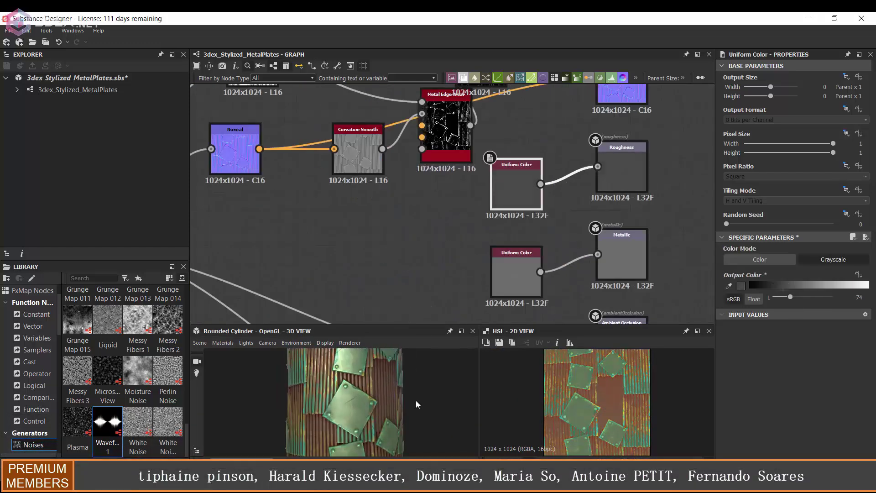
Step: Set the grayscale Uniform Color feeding the Metallic output to 110
{"action": "left_click_drag", "start_coordinate": [781, 287], "coordinate": [802, 288]}
{"action": "scroll", "coordinate": [361, 399], "scroll_direction": "down", "scroll_amount": 3}
{"action": "scroll", "coordinate": [385, 398], "scroll_direction": "down", "scroll_amount": 1}
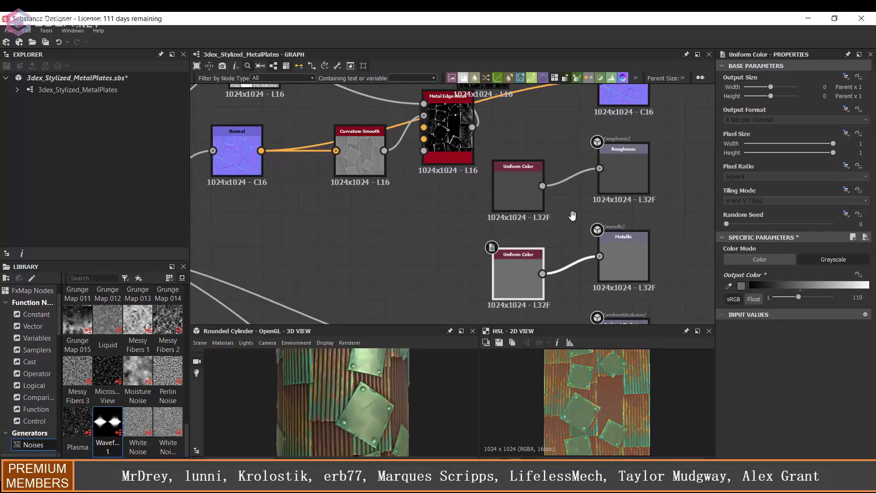
Step: Move the Curvature Smooth and Metal Edge Wear nodes closer to the Normal node and preview both
{"action": "middle_click_drag", "start_coordinate": [573, 215], "coordinate": [595, 271]}
{"action": "scroll", "coordinate": [594, 271], "scroll_direction": "down", "scroll_amount": 3}
{"action": "left_click_drag", "start_coordinate": [469, 232], "coordinate": [430, 257]}
{"action": "left_click_drag", "start_coordinate": [521, 222], "coordinate": [490, 252]}
{"action": "double_click", "coordinate": [491, 252]}
{"action": "scroll", "coordinate": [584, 393], "scroll_direction": "up", "scroll_amount": 3}
{"action": "double_click", "coordinate": [429, 258]}
{"action": "double_click", "coordinate": [489, 269]}
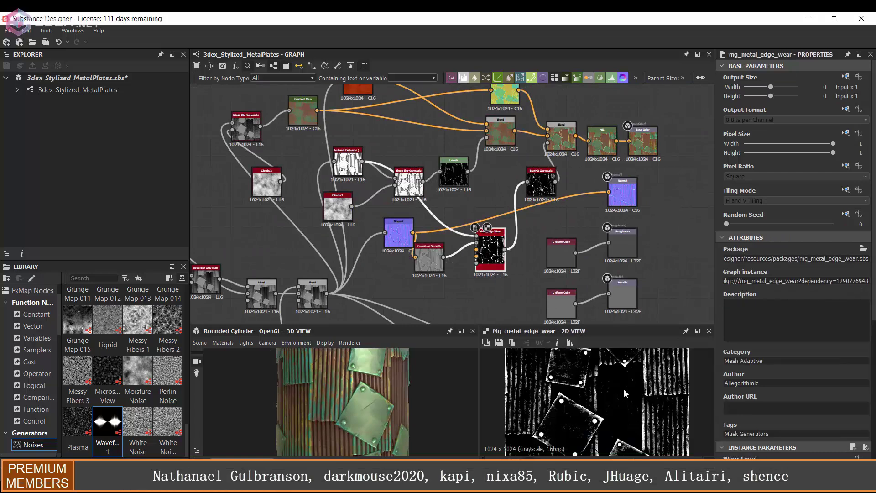
{"action": "scroll", "coordinate": [370, 398], "scroll_direction": "up", "scroll_amount": 1}
Step: Preview the Base Color output and examine the finished metal plates material in the 2D and 3D views
{"action": "double_click", "coordinate": [643, 142]}
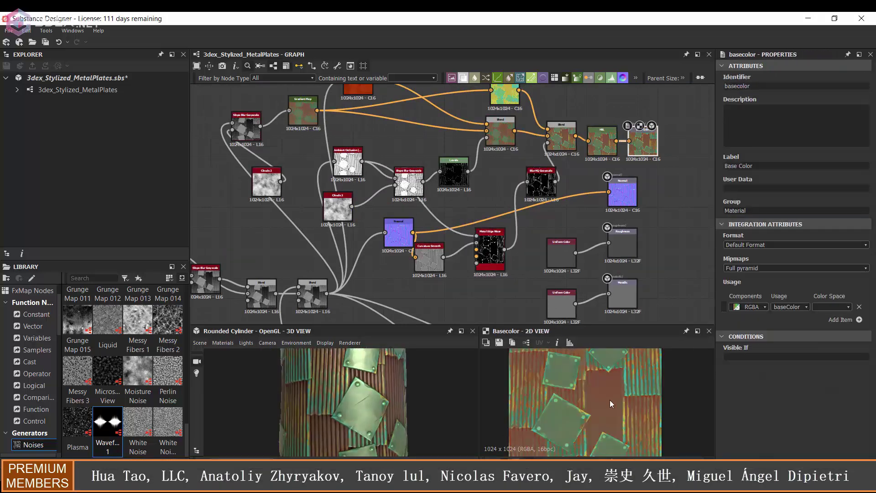
{"action": "scroll", "coordinate": [611, 402], "scroll_direction": "up", "scroll_amount": 1}
{"action": "scroll", "coordinate": [369, 390], "scroll_direction": "up", "scroll_amount": 3}
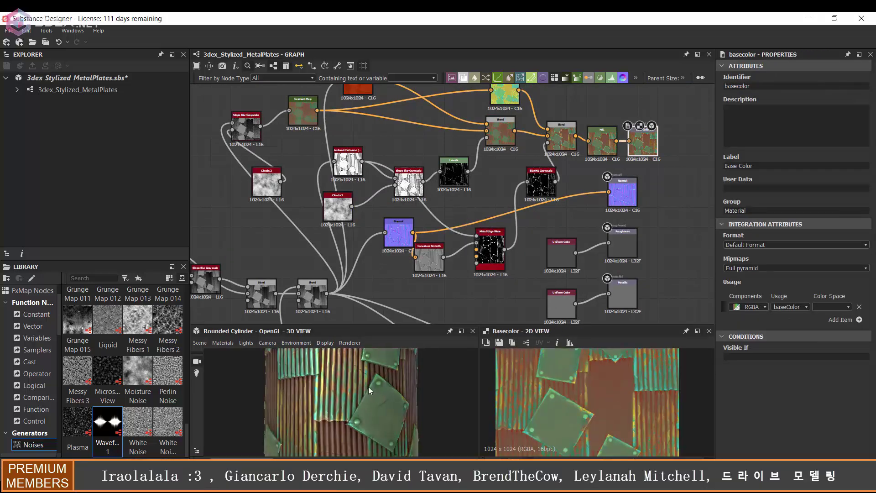
{"action": "scroll", "coordinate": [365, 388], "scroll_direction": "down", "scroll_amount": 3}
{"action": "scroll", "coordinate": [568, 389], "scroll_direction": "down", "scroll_amount": 3}
{"action": "scroll", "coordinate": [493, 372], "scroll_direction": "up", "scroll_amount": 3}
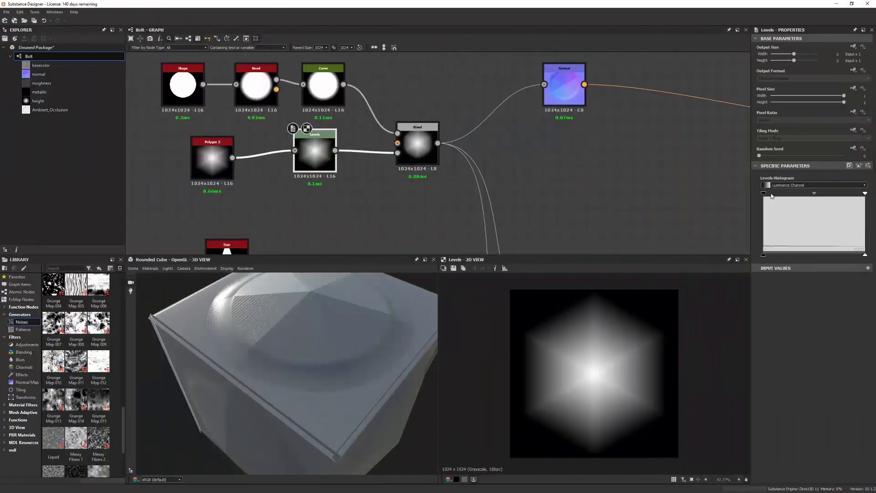
Step: Brighten the midtones of the Levels after Polygon 2 to reshape the bolt head, and check it in 3D
{"action": "left_click_drag", "start_coordinate": [818, 193], "coordinate": [788, 196]}
{"action": "left_click_drag", "start_coordinate": [297, 344], "coordinate": [347, 356]}
{"action": "scroll", "coordinate": [338, 347], "scroll_direction": "up", "scroll_amount": 4}
{"action": "left_click_drag", "start_coordinate": [787, 194], "coordinate": [785, 195]}
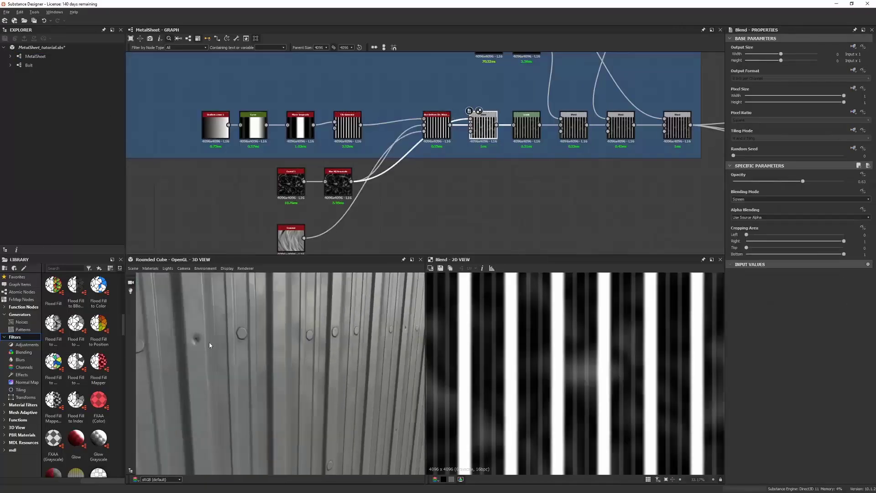
Step: Open the default 3D material's properties and examine the metal sheet's relief on the rounded cube
{"action": "left_click", "coordinate": [150, 269]}
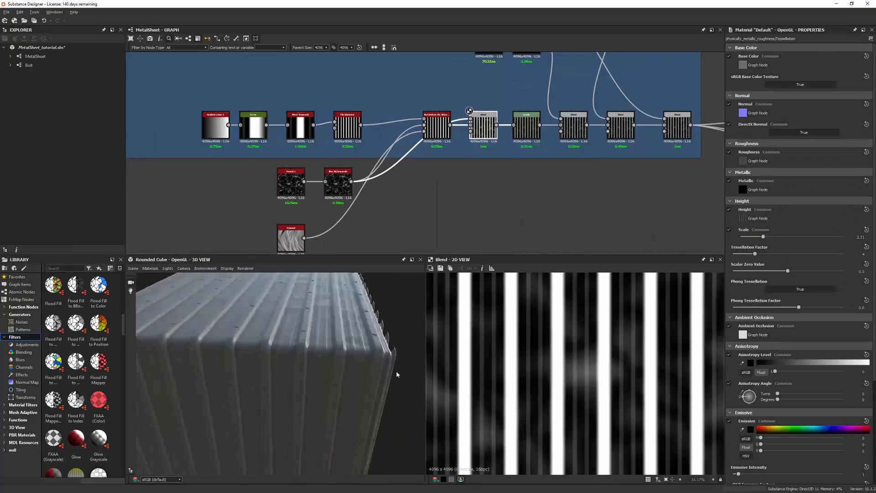
{"action": "left_click_drag", "start_coordinate": [397, 372], "coordinate": [309, 314]}
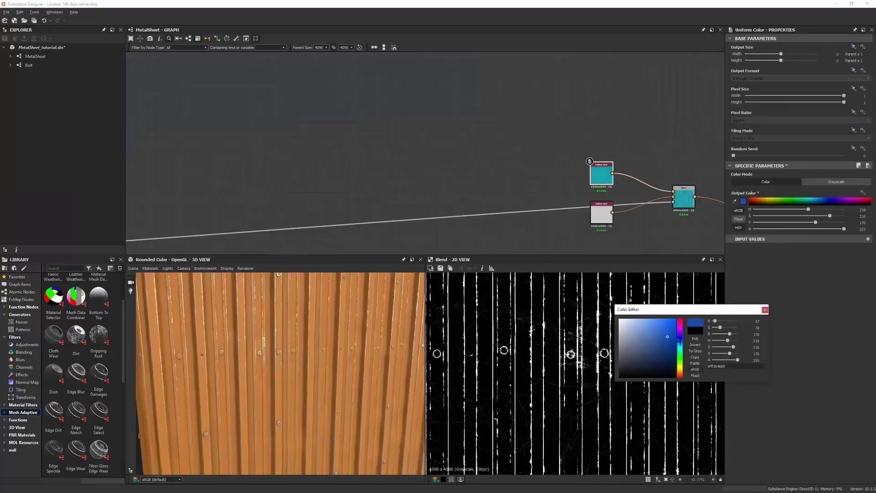
Step: Recolour the paint's Uniform Color to a deep blue and check it on the rounded cube
{"action": "left_click_drag", "start_coordinate": [680, 342], "coordinate": [681, 341]}
{"action": "left_click_drag", "start_coordinate": [667, 337], "coordinate": [672, 346]}
{"action": "left_click_drag", "start_coordinate": [328, 388], "coordinate": [317, 343]}
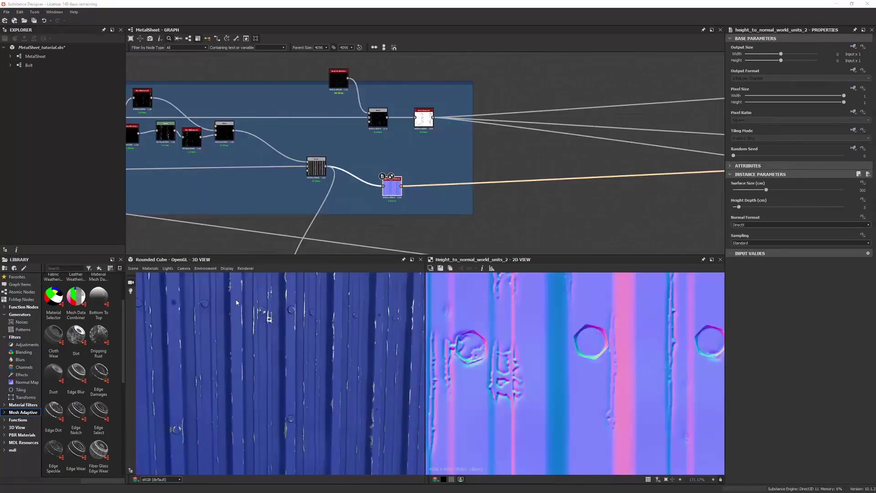
Step: Preview the Dirt noise in the Paint Chips group
{"action": "scroll", "coordinate": [354, 196], "scroll_direction": "up", "scroll_amount": 3}
{"action": "double_click", "coordinate": [308, 203]}
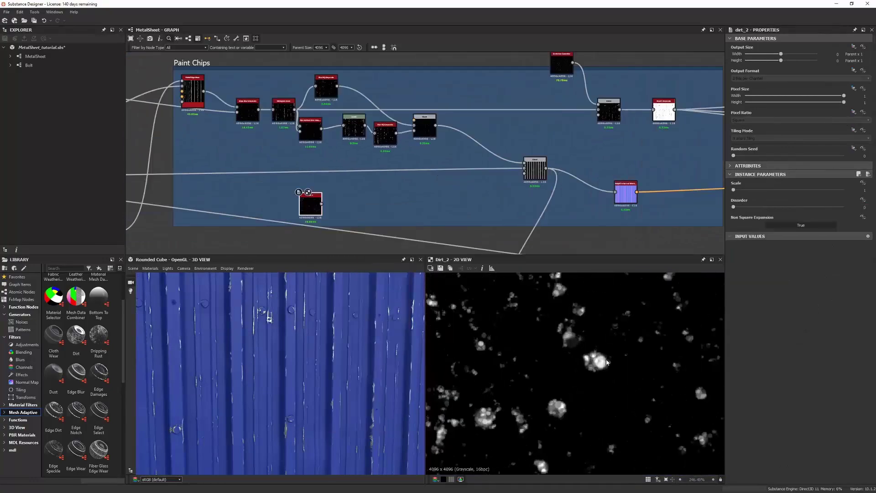
{"action": "right_click", "coordinate": [343, 201]}
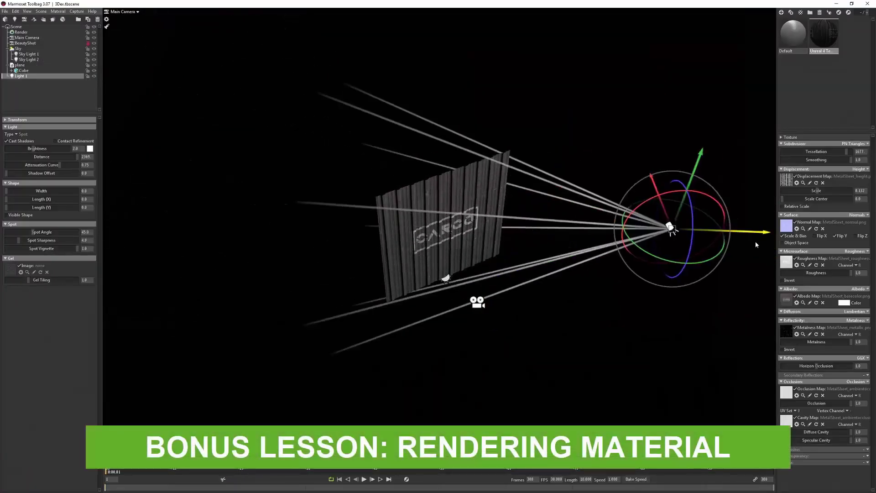
Step: Switch to Marmoset Toolbag, reposition the spot light on the cargo panel, and raise its Brightness to 5.794
{"action": "left_click_drag", "start_coordinate": [755, 241], "coordinate": [566, 191]}
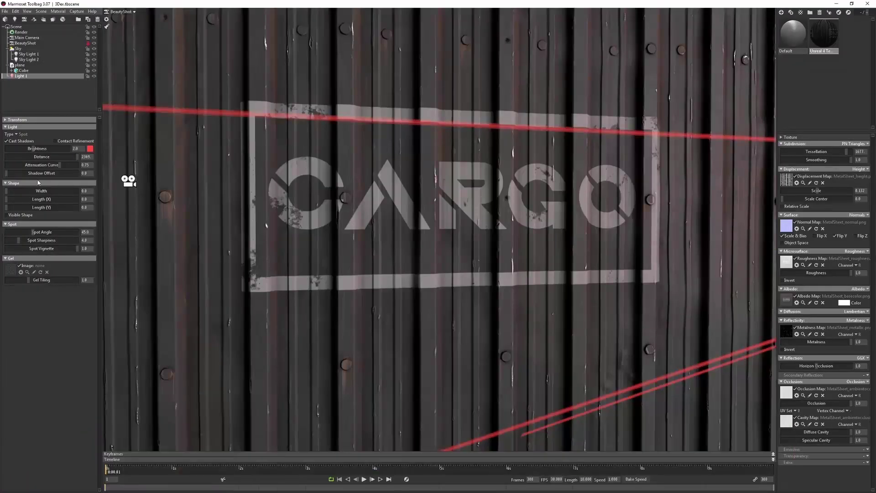
{"action": "left_click_drag", "start_coordinate": [34, 148], "coordinate": [40, 149]}
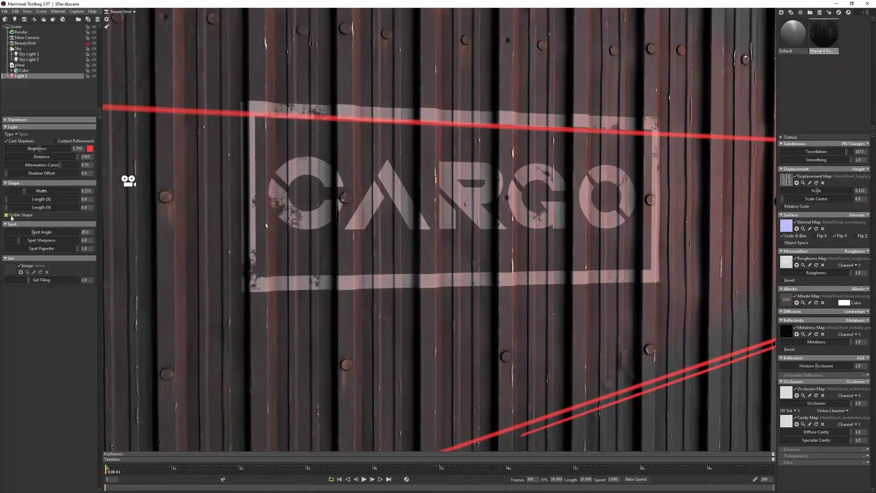